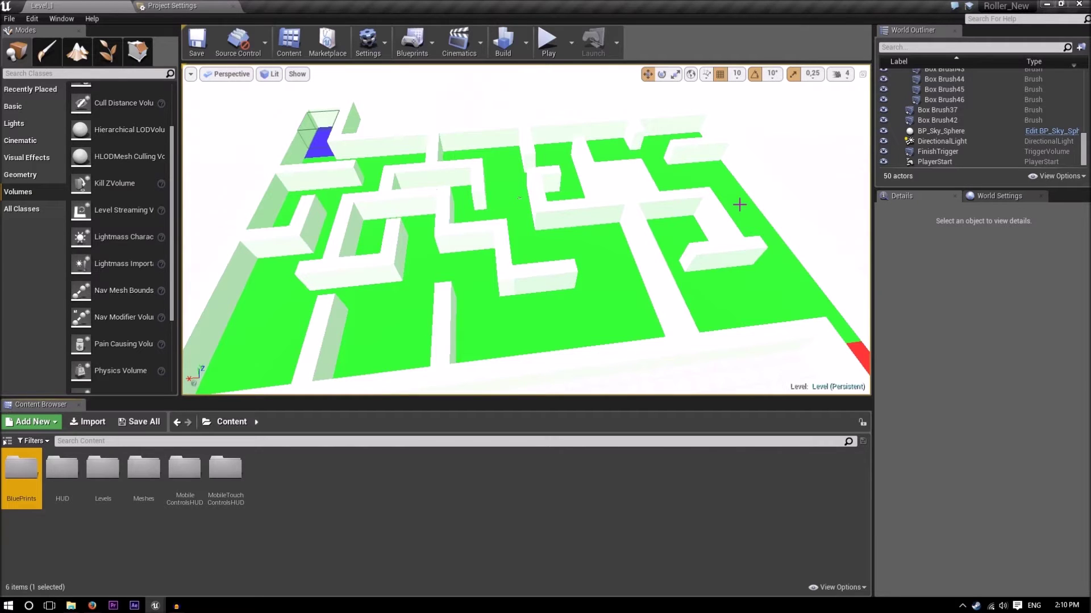
Step: Examine the maze layout from several angles and review the DirectionalLight's settings
{"action": "right_click_drag", "start_coordinate": [714, 198], "coordinate": [727, 113]}
{"action": "key", "text": "w"}
{"action": "right_click_drag", "start_coordinate": [637, 361], "coordinate": [866, 273]}
{"action": "key", "text": "s"}
{"action": "right_click_drag", "start_coordinate": [607, 187], "coordinate": [606, 257]}
{"action": "key", "text": "s"}
{"action": "key", "text": "a"}
{"action": "right_click_drag", "start_coordinate": [489, 226], "coordinate": [383, 354]}
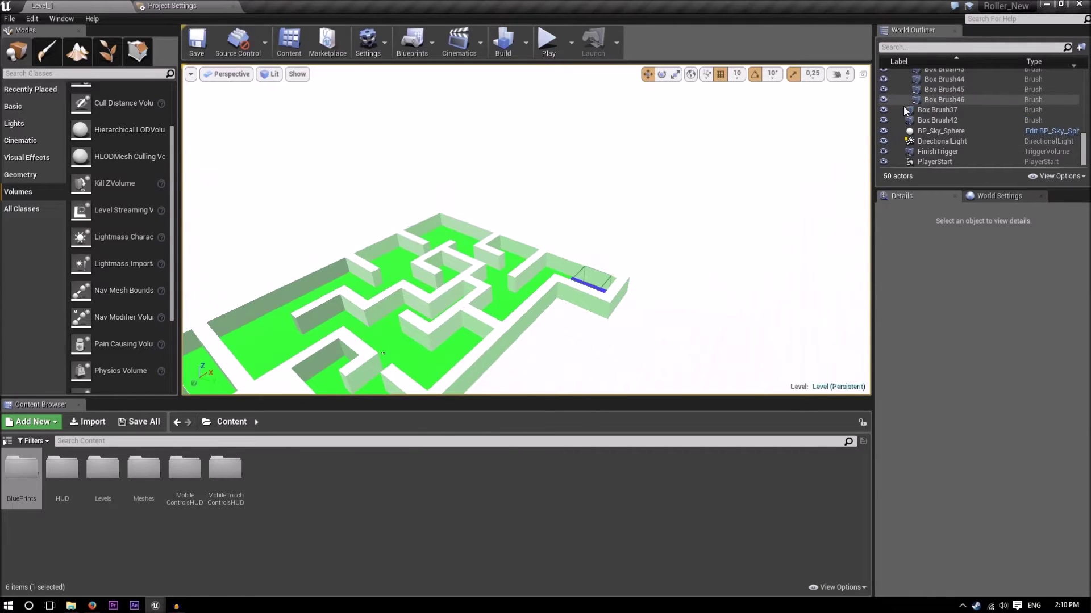
{"action": "left_click", "coordinate": [937, 141]}
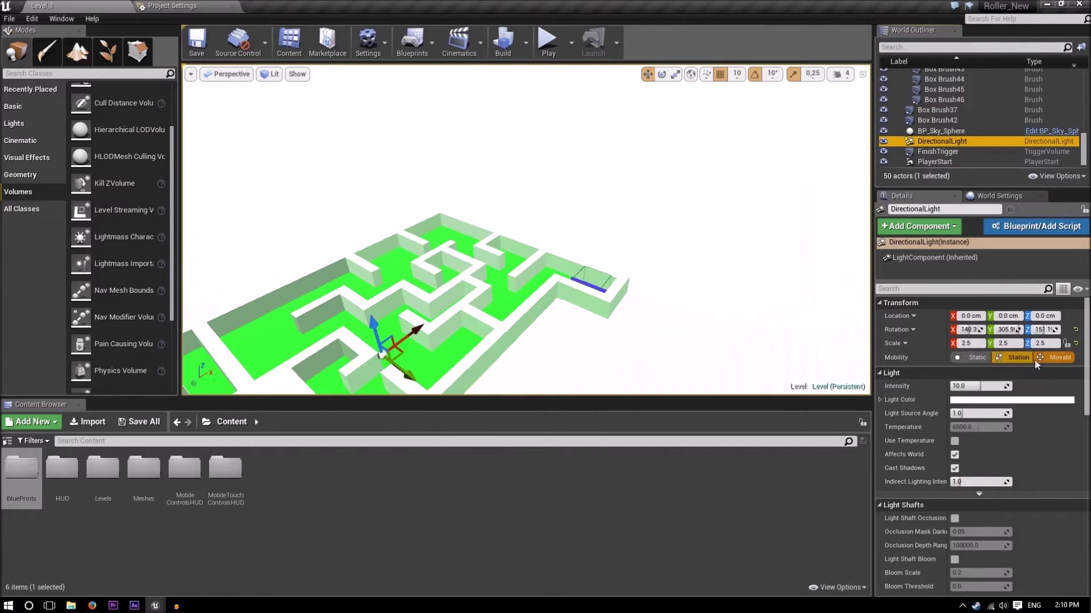
{"action": "right_click_drag", "start_coordinate": [541, 253], "coordinate": [773, 324]}
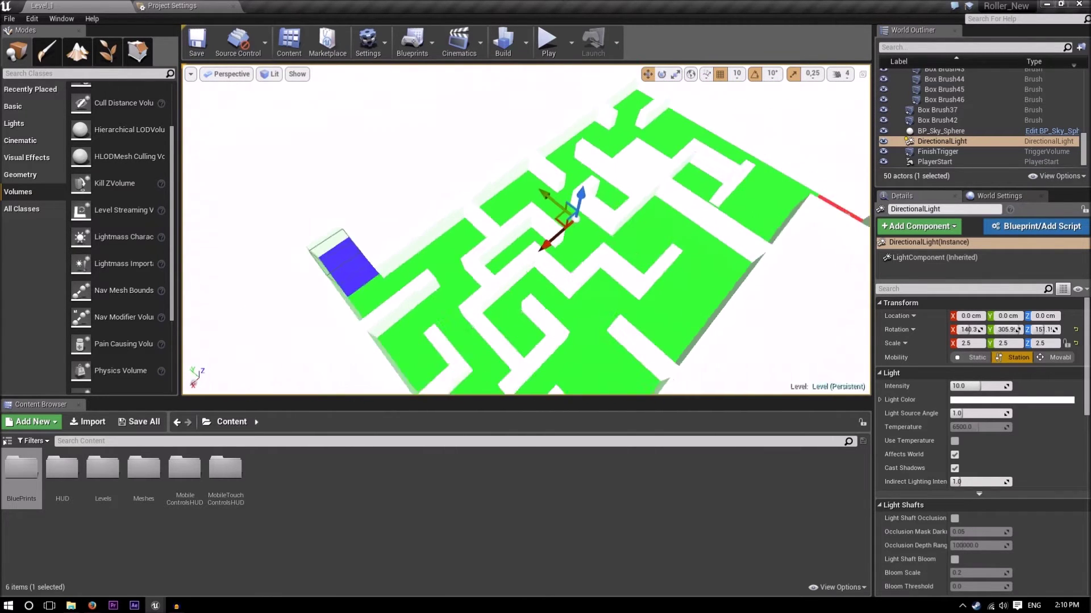
{"action": "right_click_drag", "start_coordinate": [442, 273], "coordinate": [469, 199]}
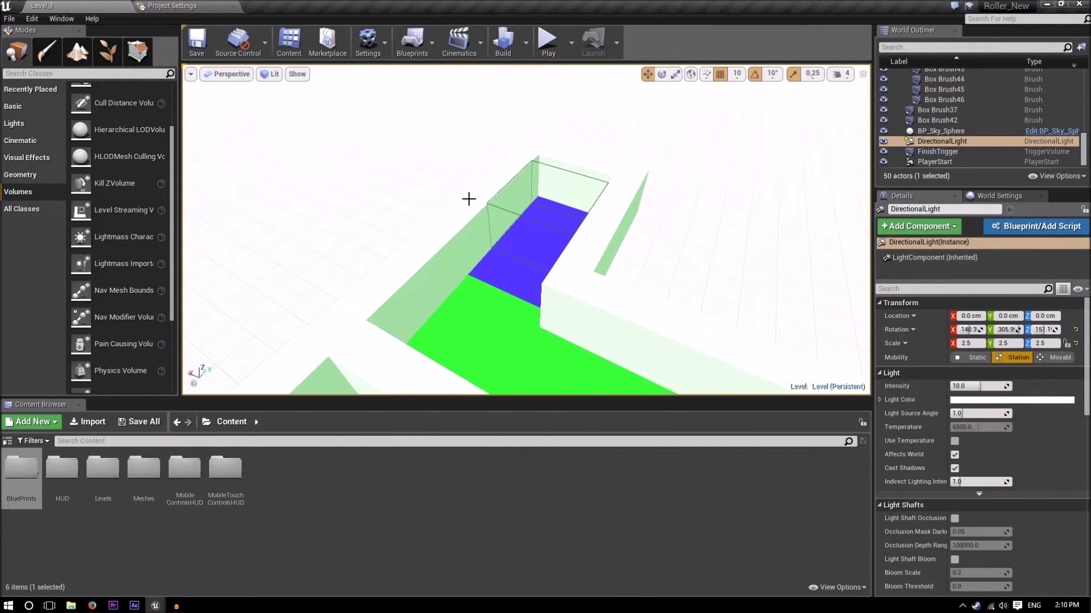
Step: Move the FinishTrigger volume along Y to 1100 cm so it sits at the blue finish area
{"action": "left_click", "coordinate": [937, 152]}
{"action": "key", "text": "f"}
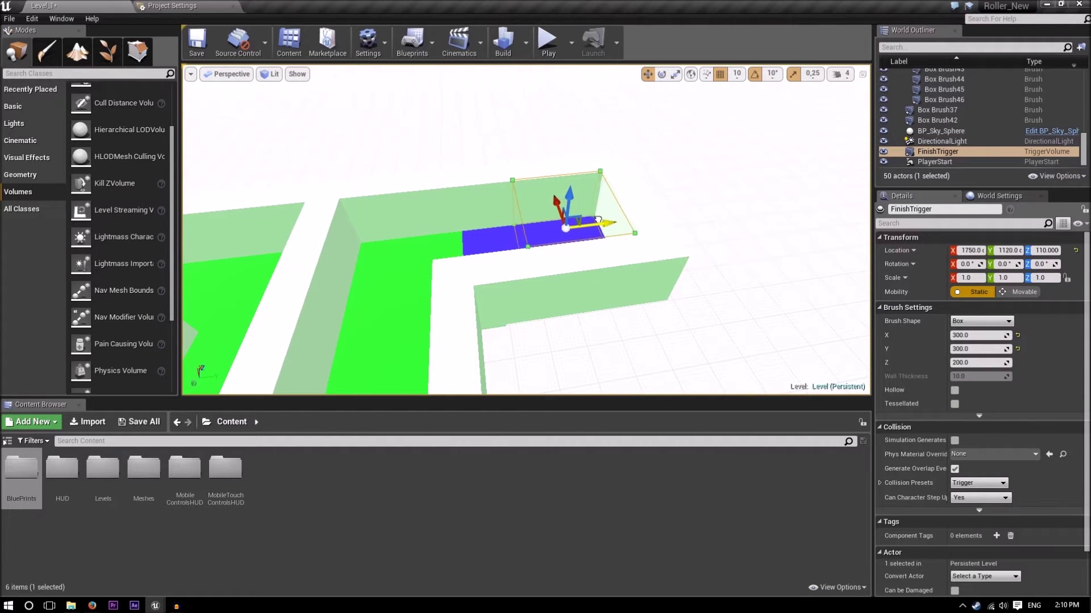
{"action": "right_click_drag", "start_coordinate": [706, 260], "coordinate": [591, 261]}
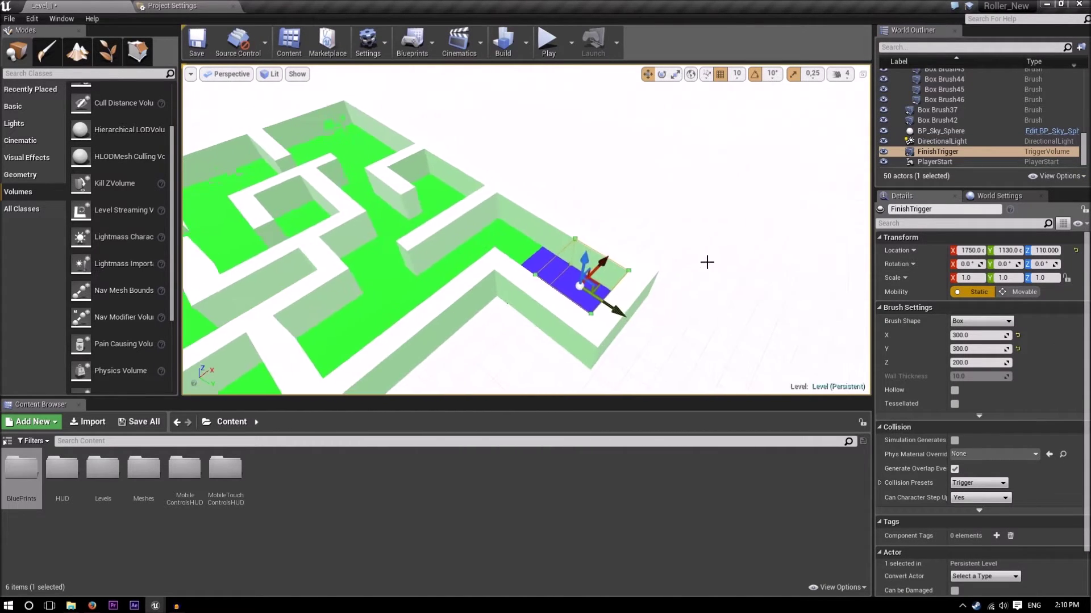
{"action": "right_click_drag", "start_coordinate": [592, 308], "coordinate": [500, 278]}
{"action": "key", "text": "f"}
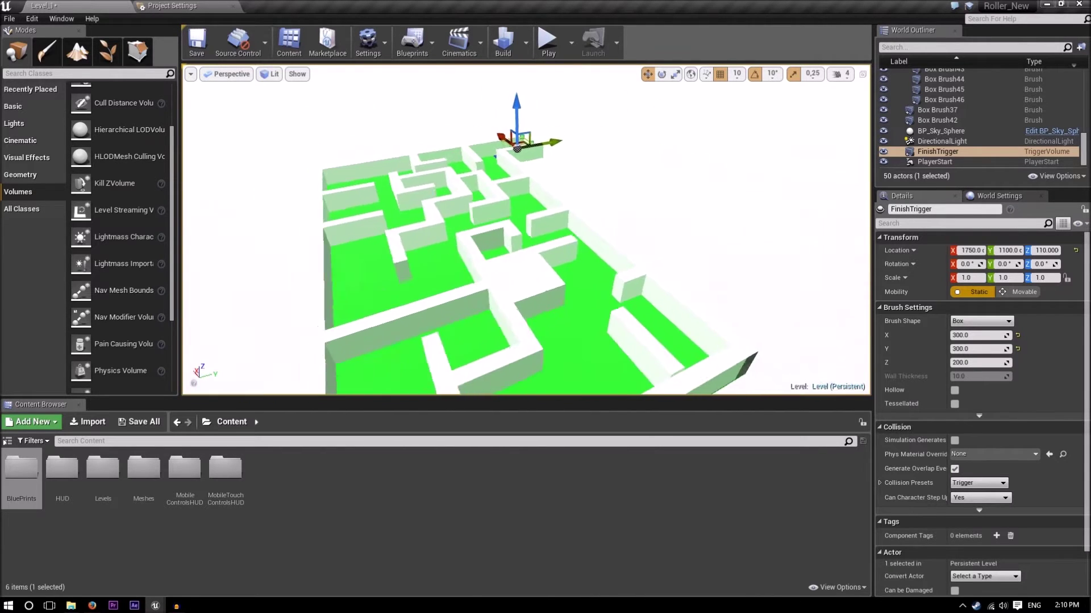
Step: Save the level and build its lighting and navigation
{"action": "left_click", "coordinate": [196, 41]}
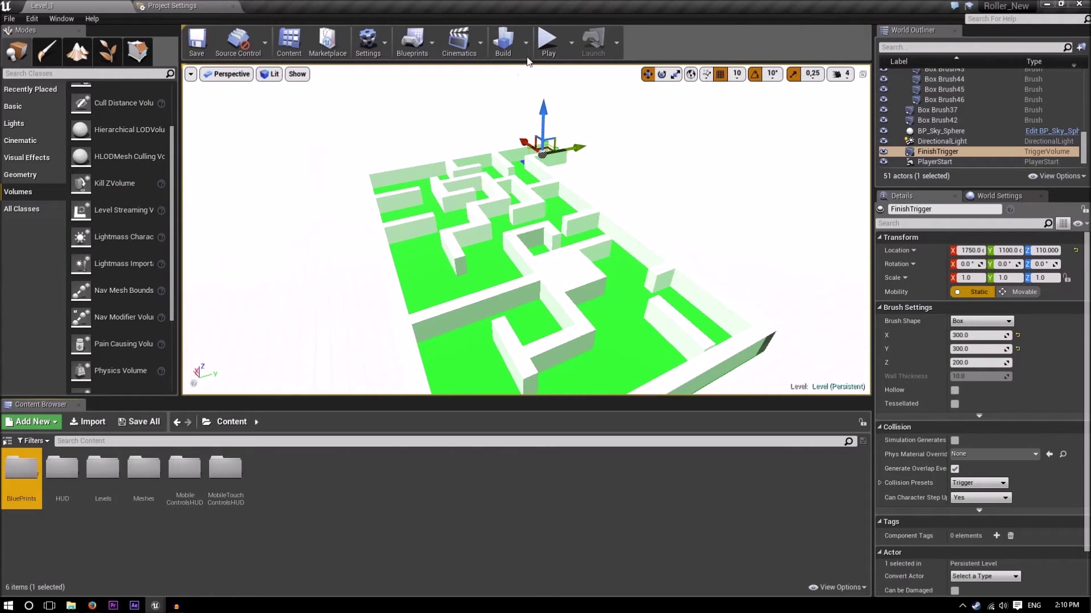
{"action": "left_click", "coordinate": [503, 45]}
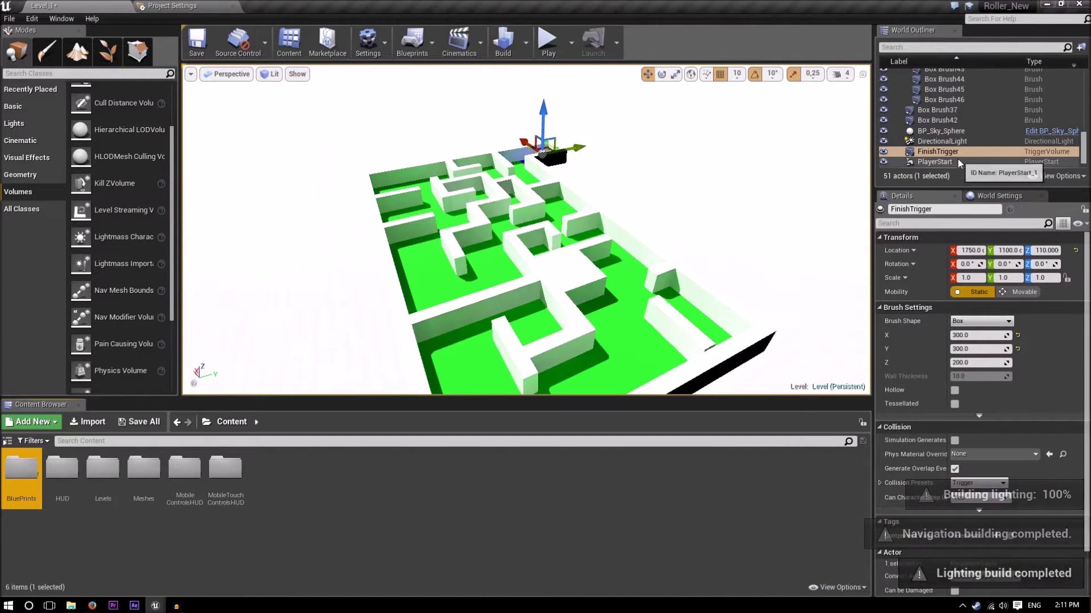
Step: Place a Nav Mesh Bounds Volume in the maze and reset its location to the origin
{"action": "right_click_drag", "start_coordinate": [660, 244], "coordinate": [807, 249]}
{"action": "right_click_drag", "start_coordinate": [352, 170], "coordinate": [285, 164]}
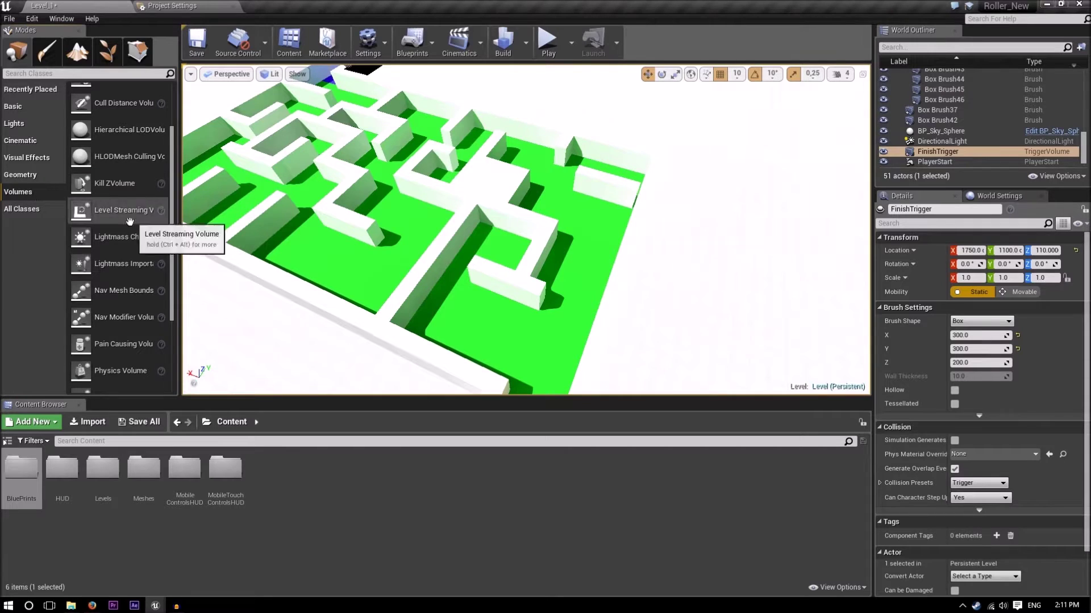
{"action": "left_click_drag", "start_coordinate": [119, 291], "coordinate": [475, 295]}
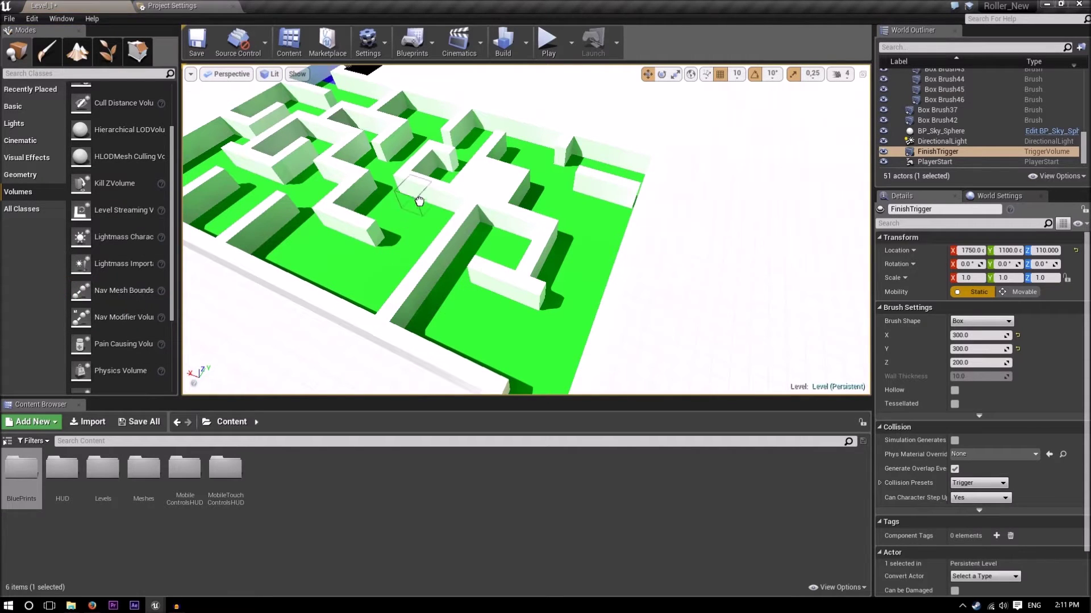
{"action": "left_click_drag", "start_coordinate": [419, 201], "coordinate": [419, 203]}
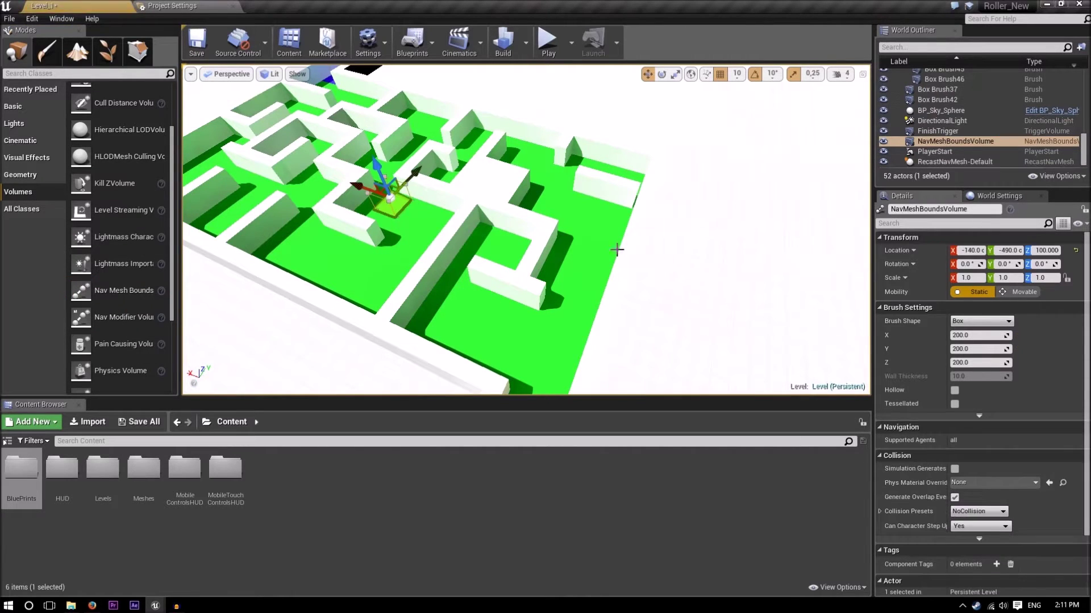
{"action": "left_click", "coordinate": [1075, 250]}
{"action": "key", "text": "f"}
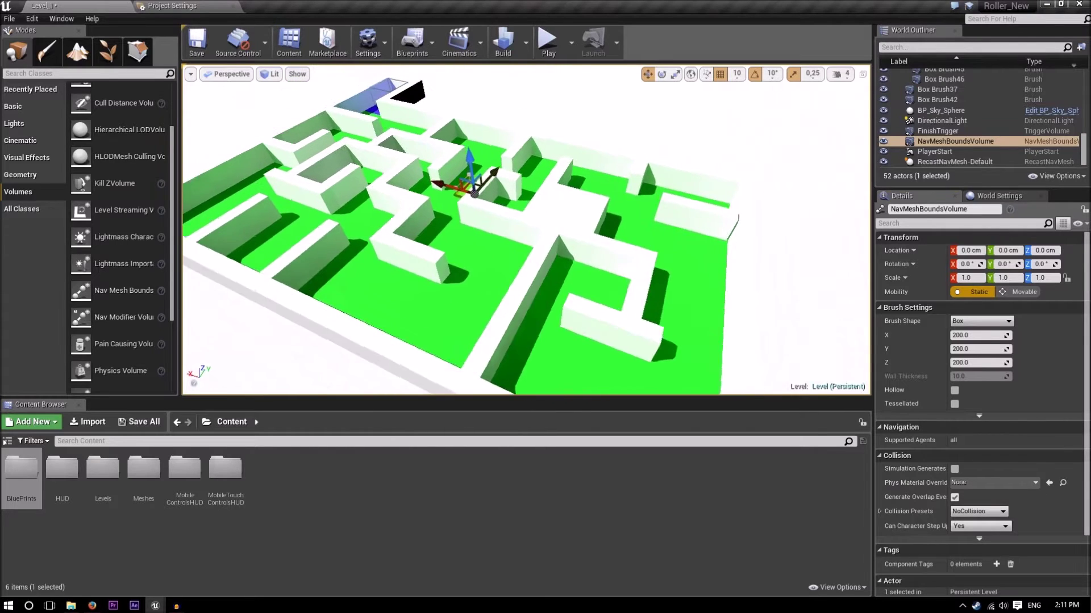
Step: Set the NavMeshBoundsVolume's brush size to X 4000, Y 2000 and Z 10
{"action": "left_click", "coordinate": [993, 364]}
{"action": "type", "text": "1"}
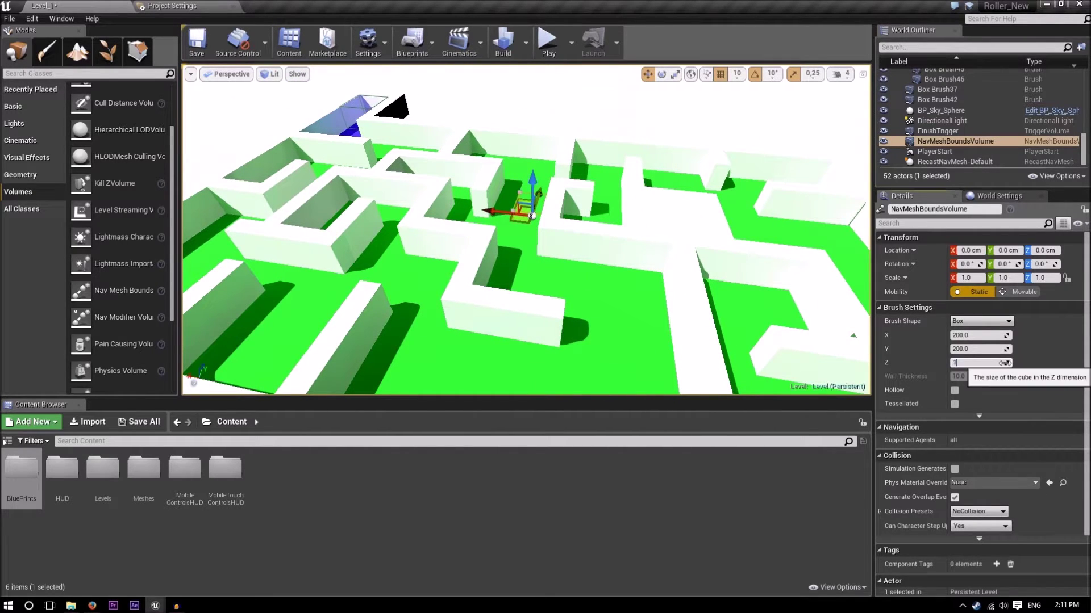
{"action": "right_click_drag", "start_coordinate": [680, 315], "coordinate": [829, 296]}
{"action": "key", "text": "w"}
{"action": "key", "text": "a"}
{"action": "mouse_move", "coordinate": [448, 263]}
{"action": "right_mouse_down"}
{"action": "mouse_move", "coordinate": [403, 258]}
{"action": "mouse_move", "coordinate": [414, 301]}
{"action": "mouse_move", "coordinate": [431, 241]}
{"action": "mouse_move", "coordinate": [434, 259]}
{"action": "mouse_move", "coordinate": [435, 187]}
{"action": "mouse_move", "coordinate": [437, 245]}
{"action": "mouse_move", "coordinate": [417, 249]}
{"action": "mouse_move", "coordinate": [420, 284]}
{"action": "mouse_move", "coordinate": [417, 270]}
{"action": "right_mouse_up"}
{"action": "key", "text": "w"}
{"action": "key", "text": "w"}
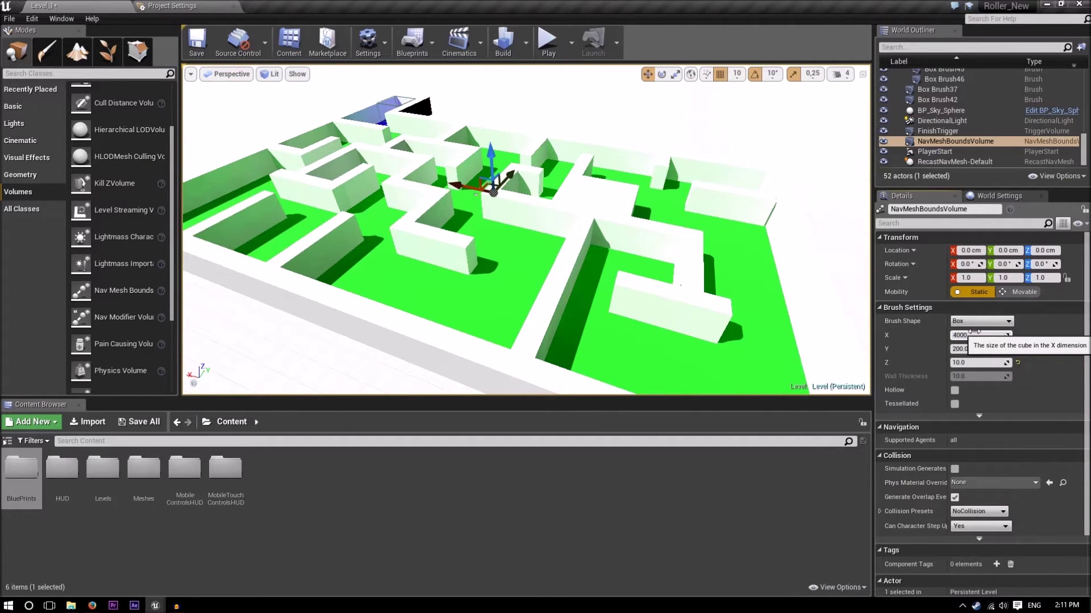
{"action": "right_click_drag", "start_coordinate": [696, 300], "coordinate": [829, 247]}
{"action": "left_click", "coordinate": [958, 350]}
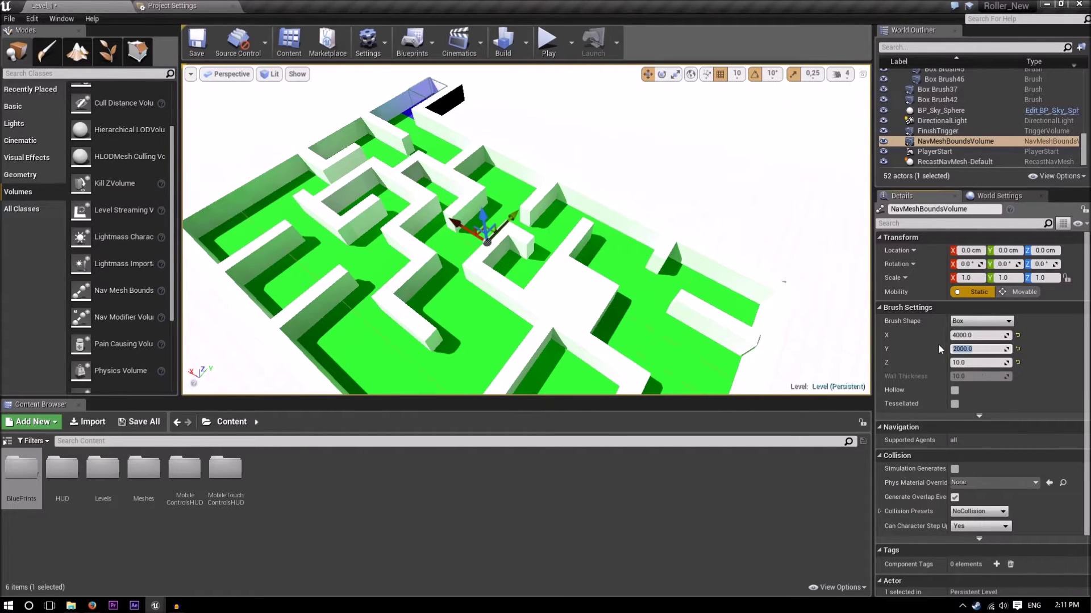
Step: Fit the NavMeshBoundsVolume to the maze with location Y -340 cm and Z 1 cm and a brush Y size of 2200
{"action": "right_click_drag", "start_coordinate": [847, 349], "coordinate": [752, 386]}
{"action": "right_click_drag", "start_coordinate": [557, 160], "coordinate": [560, 162]}
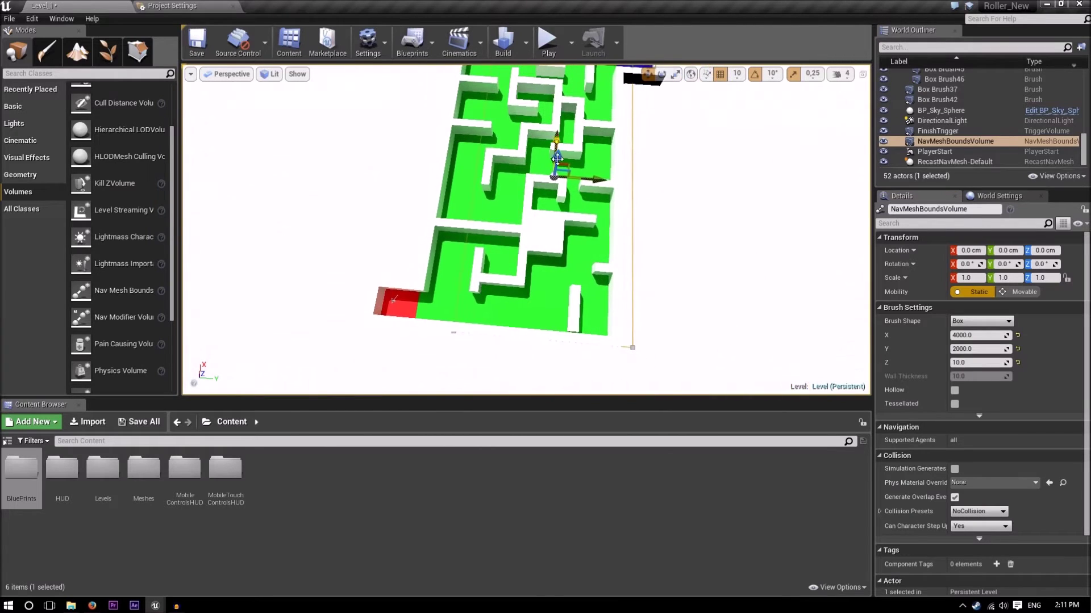
{"action": "left_click_drag", "start_coordinate": [585, 182], "coordinate": [578, 181]}
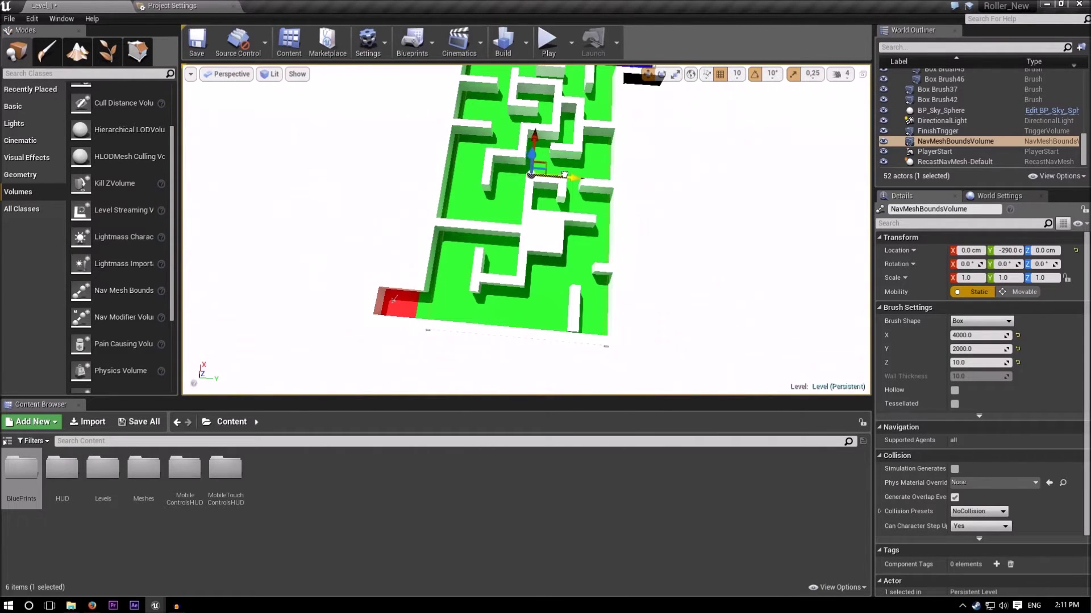
{"action": "left_click_drag", "start_coordinate": [564, 174], "coordinate": [566, 175]}
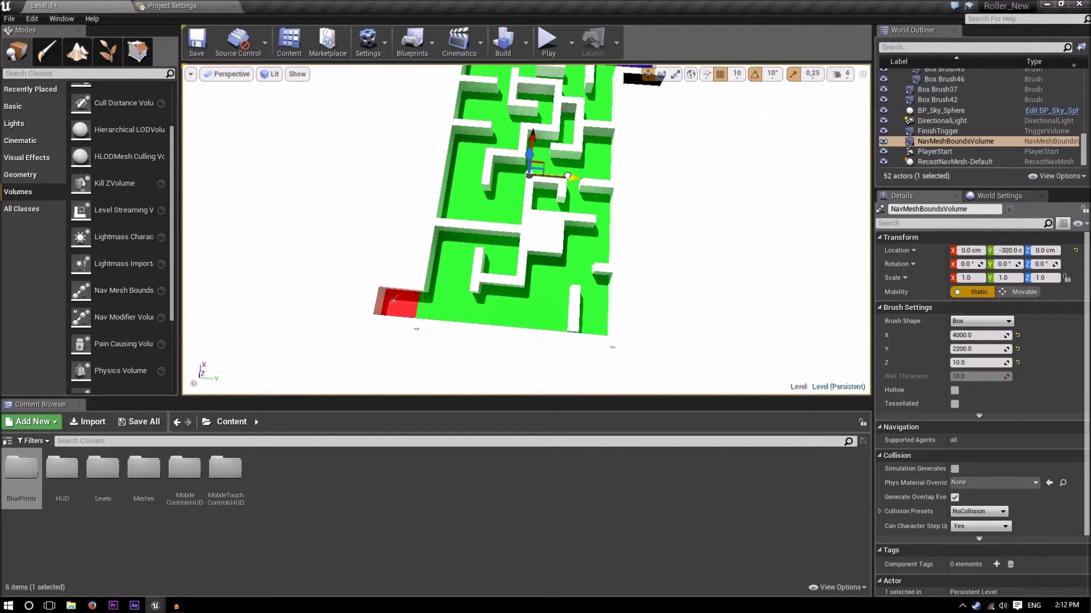
{"action": "mouse_move", "coordinate": [567, 176]}
{"action": "right_mouse_down"}
{"action": "mouse_move", "coordinate": [676, 137]}
{"action": "mouse_move", "coordinate": [659, 153]}
{"action": "mouse_move", "coordinate": [704, 137]}
{"action": "mouse_move", "coordinate": [750, 142]}
{"action": "mouse_move", "coordinate": [671, 156]}
{"action": "mouse_move", "coordinate": [624, 181]}
{"action": "mouse_move", "coordinate": [636, 179]}
{"action": "mouse_move", "coordinate": [559, 180]}
{"action": "right_mouse_up"}
{"action": "key", "text": "w"}
{"action": "key", "text": "s"}
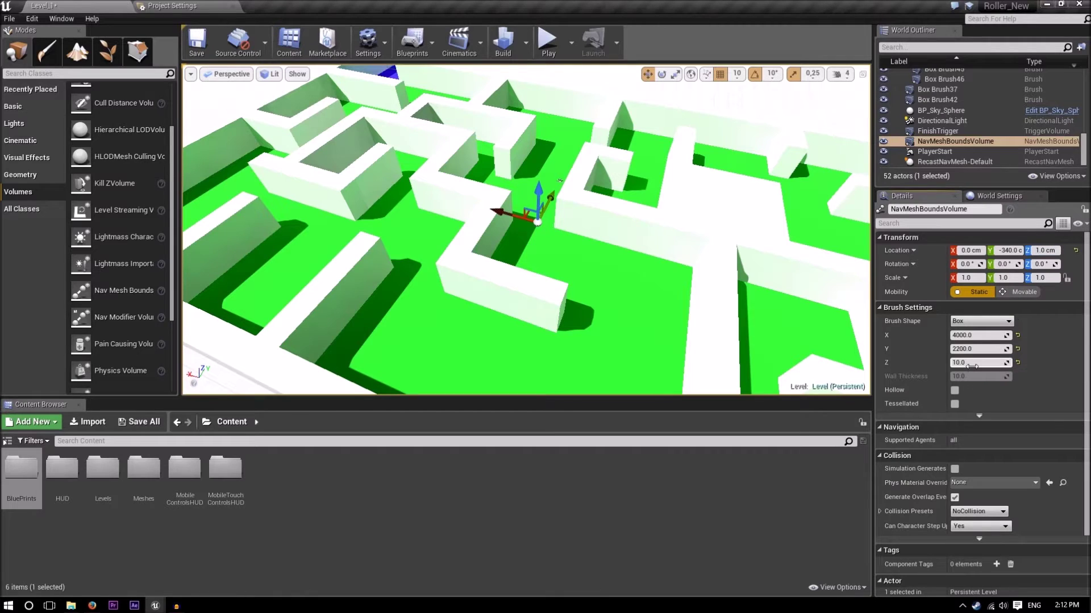
Step: Try the NavMeshBoundsVolume with a brush Z size of 100 at location Z 0, and show the navigation mesh in the viewport
{"action": "mouse_move", "coordinate": [814, 350]}
{"action": "right_mouse_down"}
{"action": "mouse_move", "coordinate": [813, 382]}
{"action": "mouse_move", "coordinate": [813, 341]}
{"action": "mouse_move", "coordinate": [814, 350]}
{"action": "right_mouse_up"}
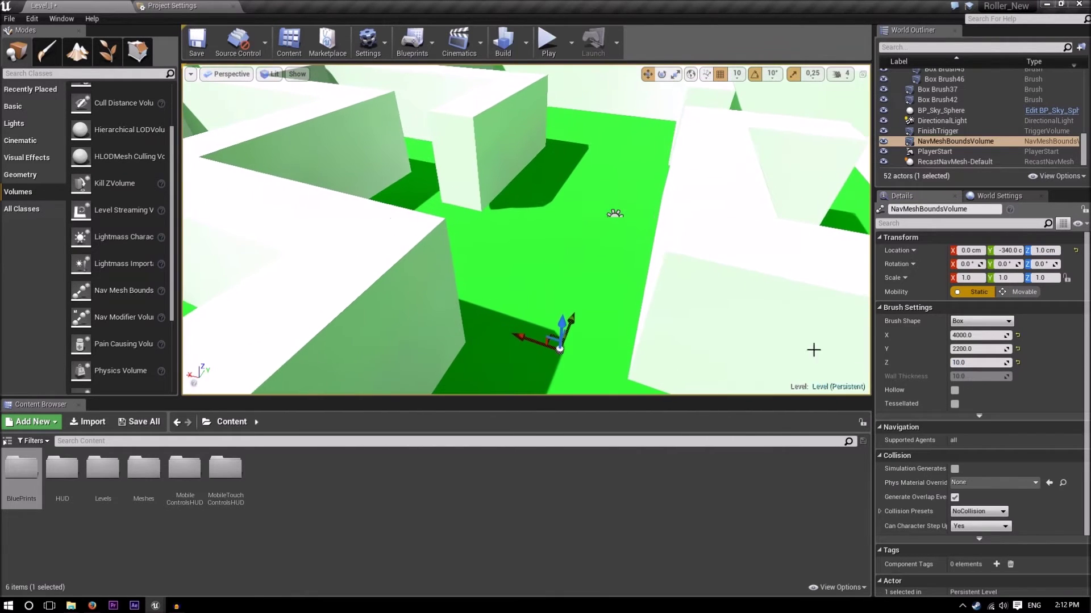
{"action": "left_click", "coordinate": [972, 363]}
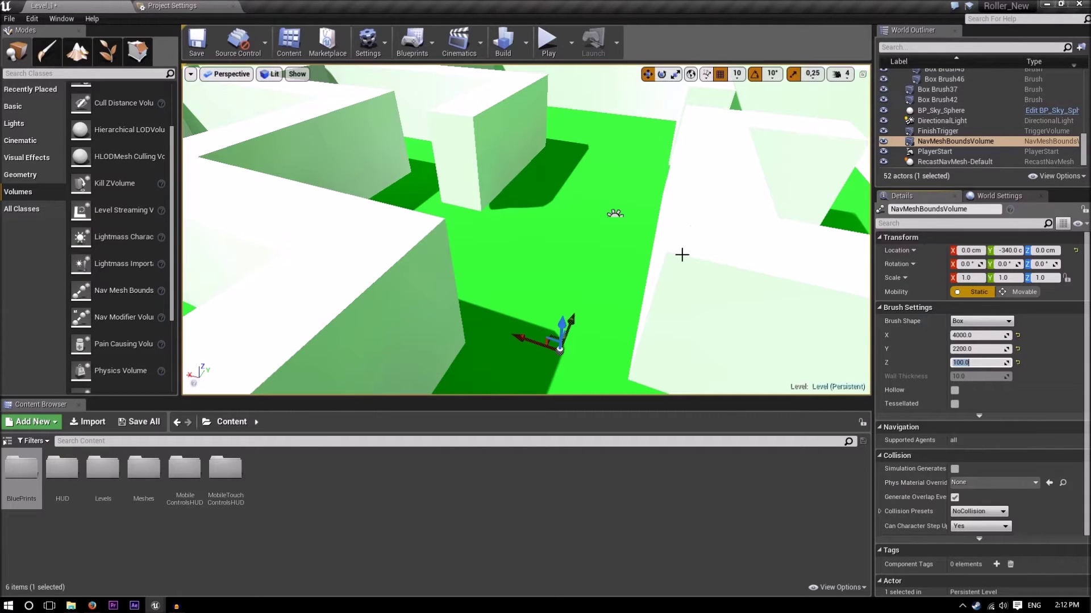
{"action": "mouse_move", "coordinate": [681, 253]}
{"action": "right_mouse_down"}
{"action": "mouse_move", "coordinate": [682, 284]}
{"action": "mouse_move", "coordinate": [687, 210]}
{"action": "mouse_move", "coordinate": [688, 250]}
{"action": "mouse_move", "coordinate": [676, 244]}
{"action": "right_mouse_up"}
{"action": "key", "text": "p"}
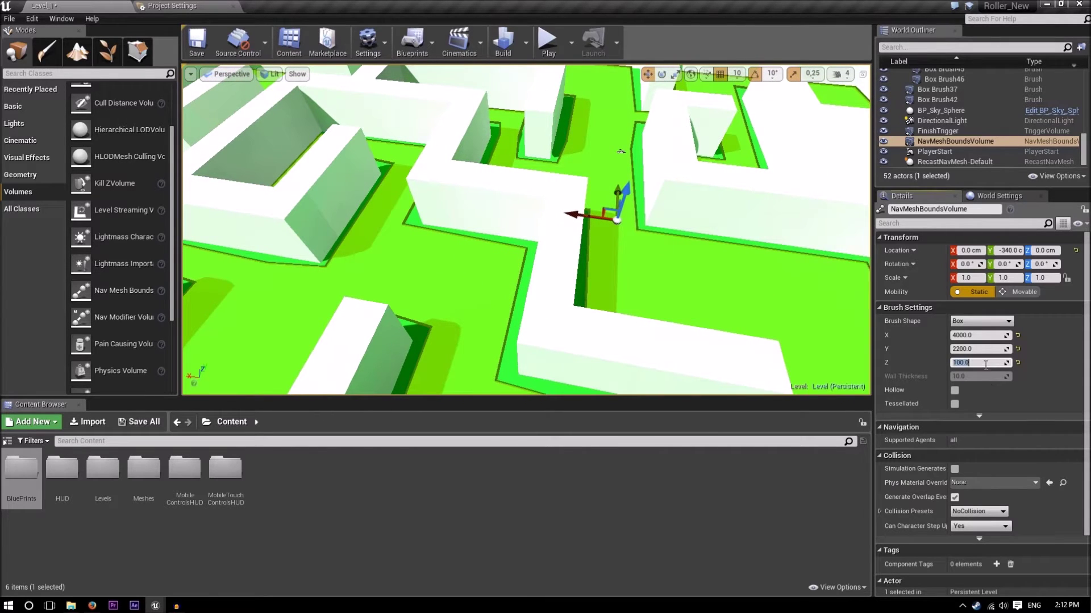
Step: Set the NavMeshBoundsVolume's brush Z size to 10 and its location Z to 1 cm, and save the level
{"action": "type", "text": "10"}
{"action": "key", "text": "Return"}
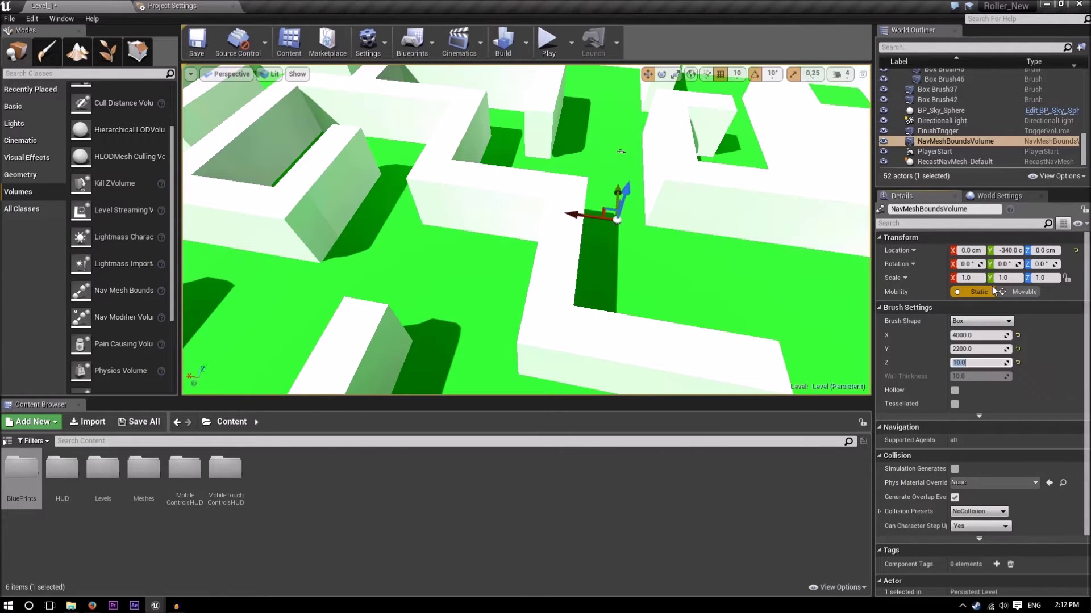
{"action": "key", "text": "Return"}
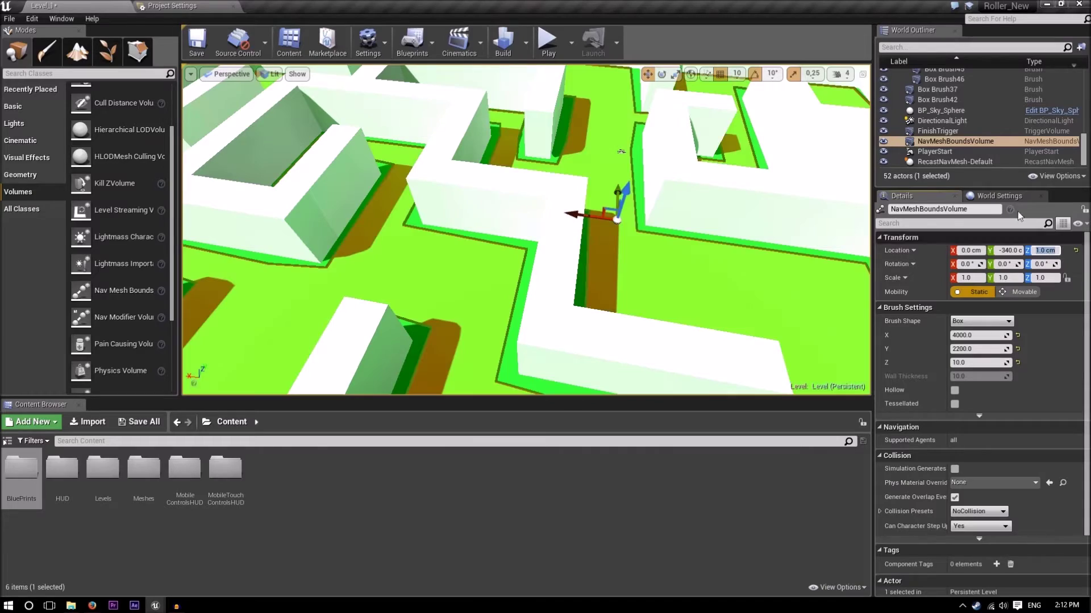
{"action": "right_click_drag", "start_coordinate": [690, 196], "coordinate": [674, 227]}
{"action": "key", "text": "ctrl+s"}
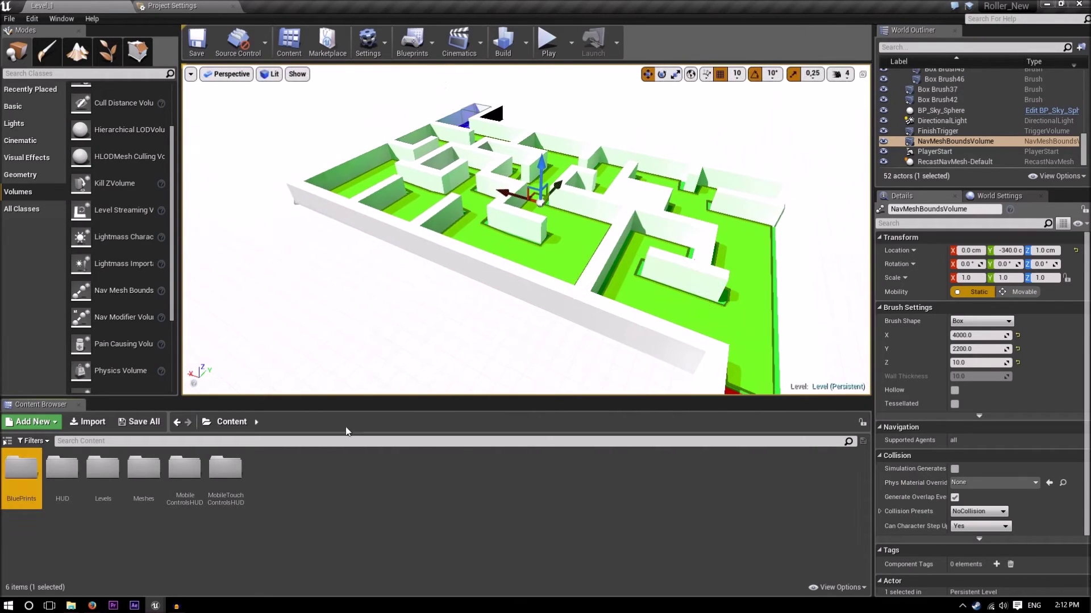
Step: Create a folder named AI in the Content folder and open it
{"action": "left_click", "coordinate": [283, 486]}
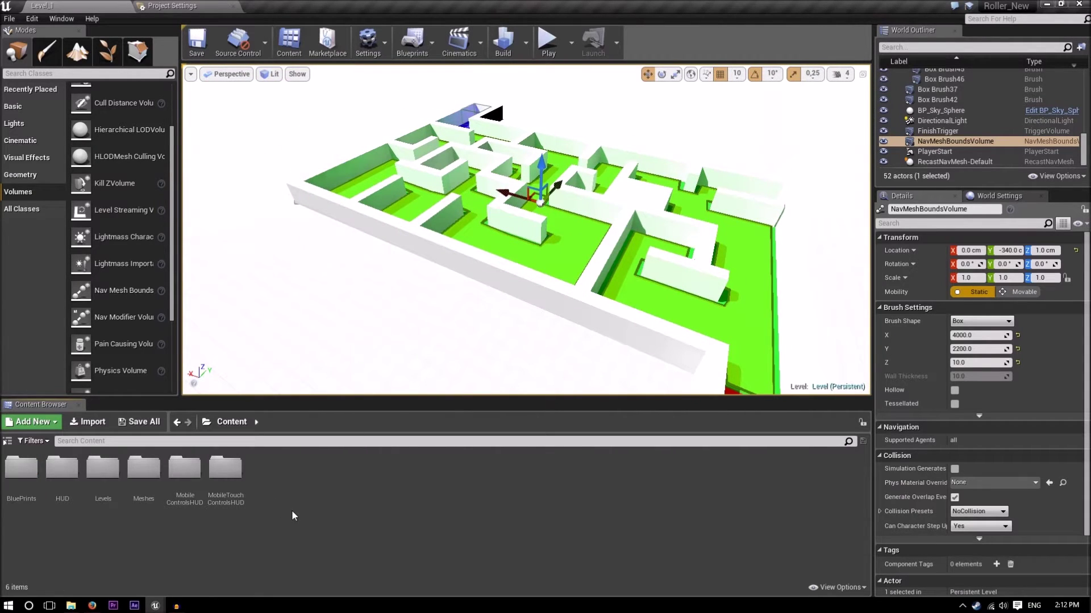
{"action": "right_click", "coordinate": [291, 510]}
{"action": "left_click", "coordinate": [343, 233]}
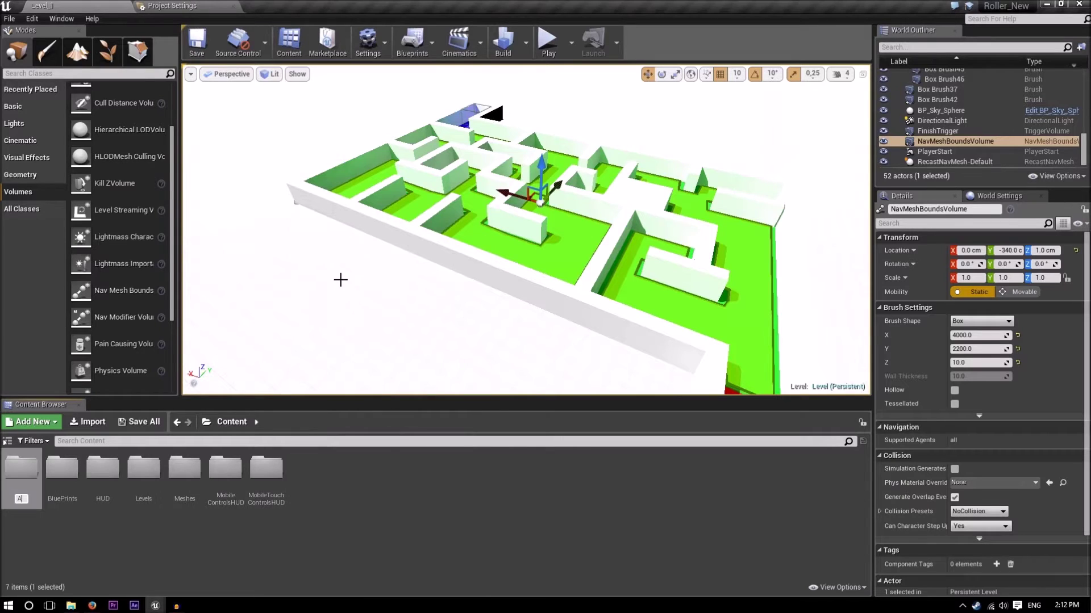
{"action": "type", "text": "AI"}
{"action": "key", "text": "Return"}
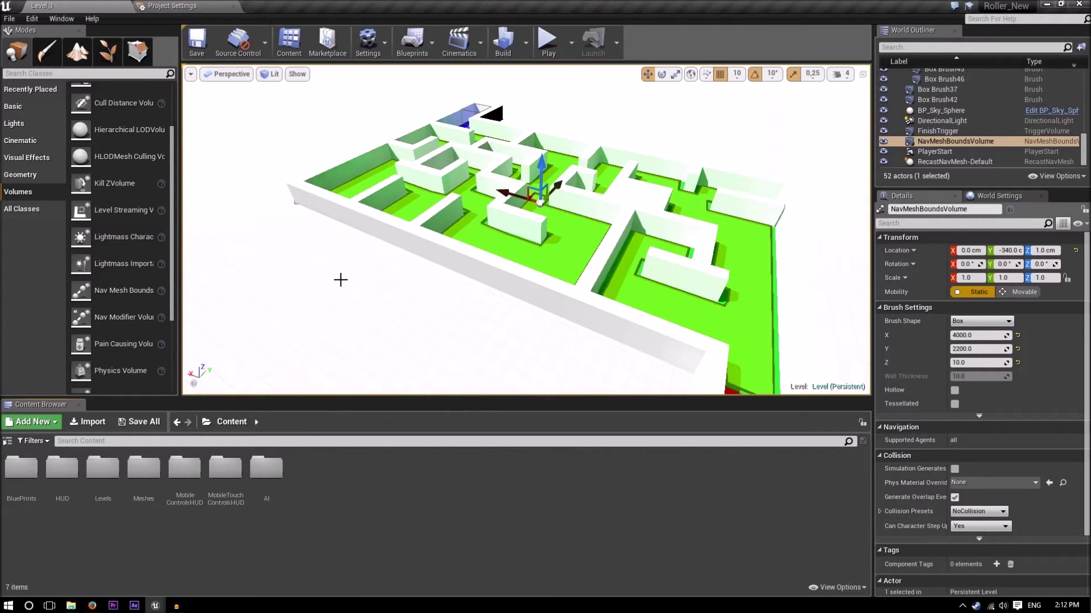
{"action": "double_click", "coordinate": [282, 471]}
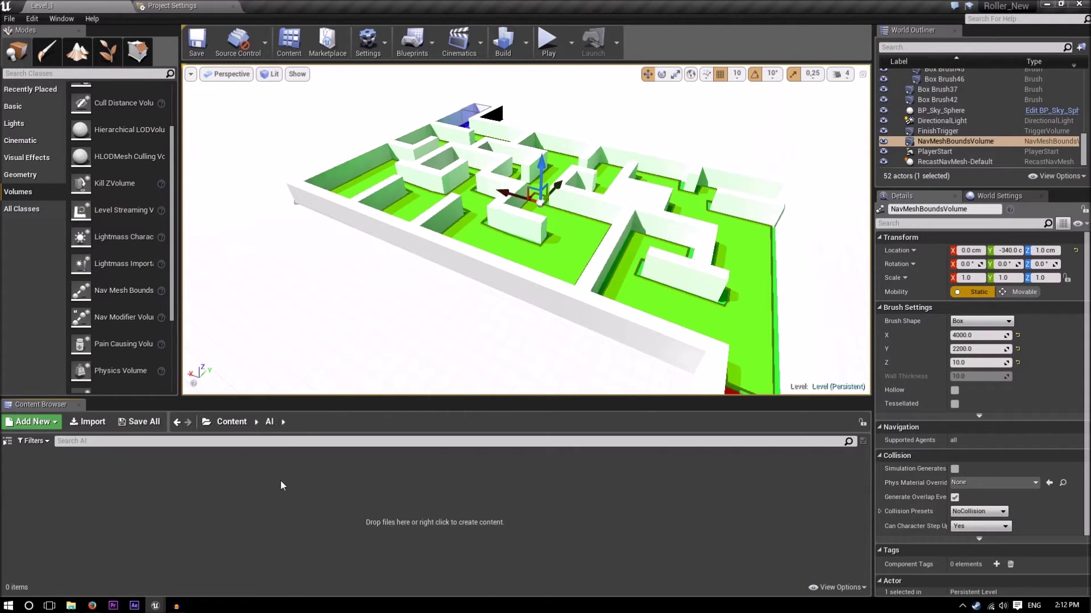
Step: Create a Blueprint class named CubeAICharacter with Character as its parent, and open it for editing
{"action": "right_click", "coordinate": [230, 492]}
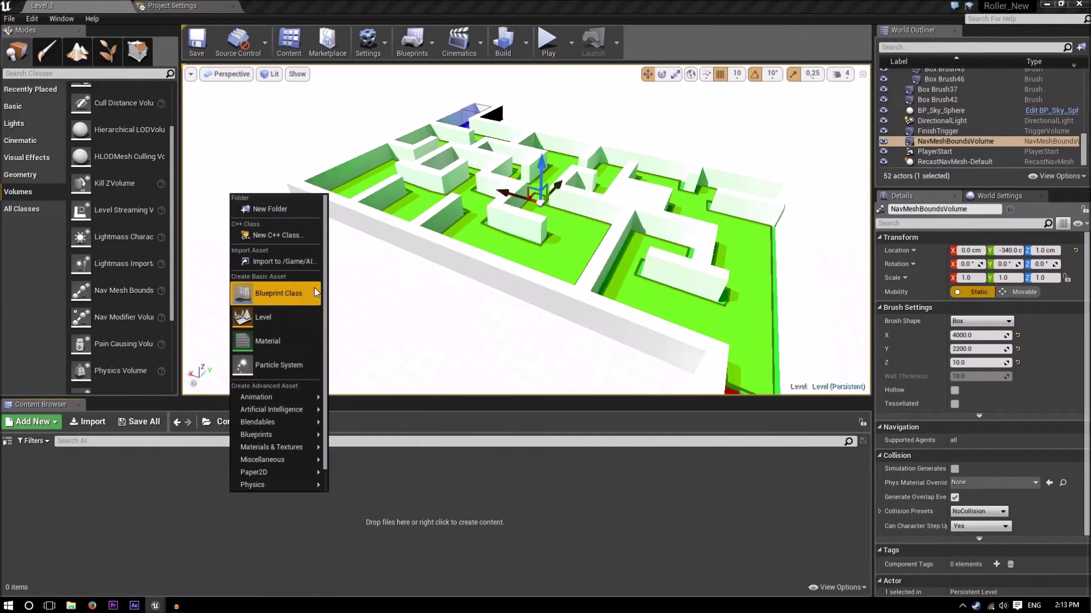
{"action": "left_click", "coordinate": [285, 304]}
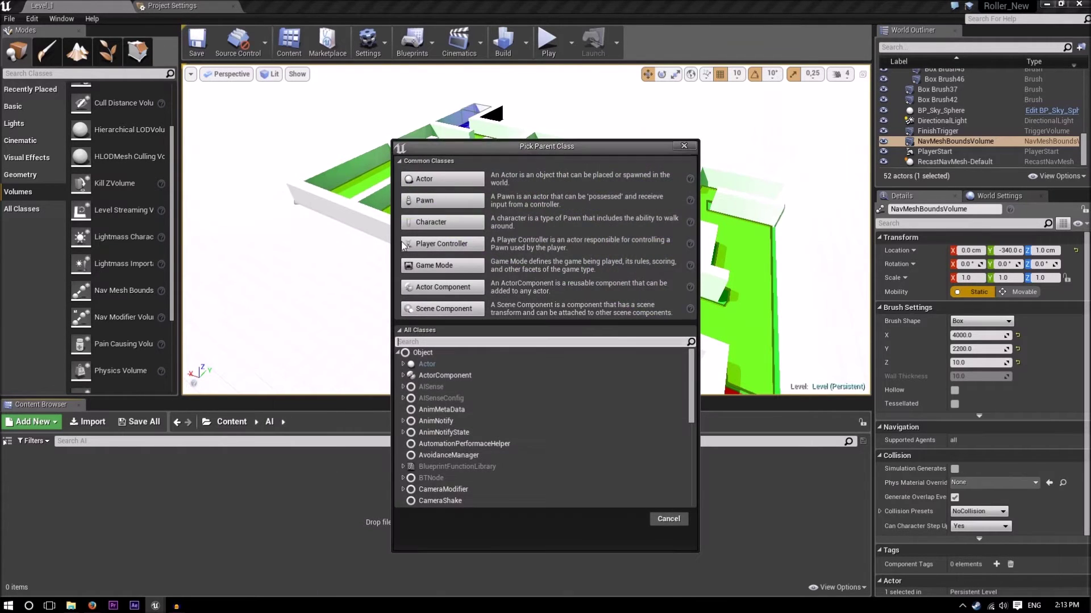
{"action": "left_click", "coordinate": [427, 226]}
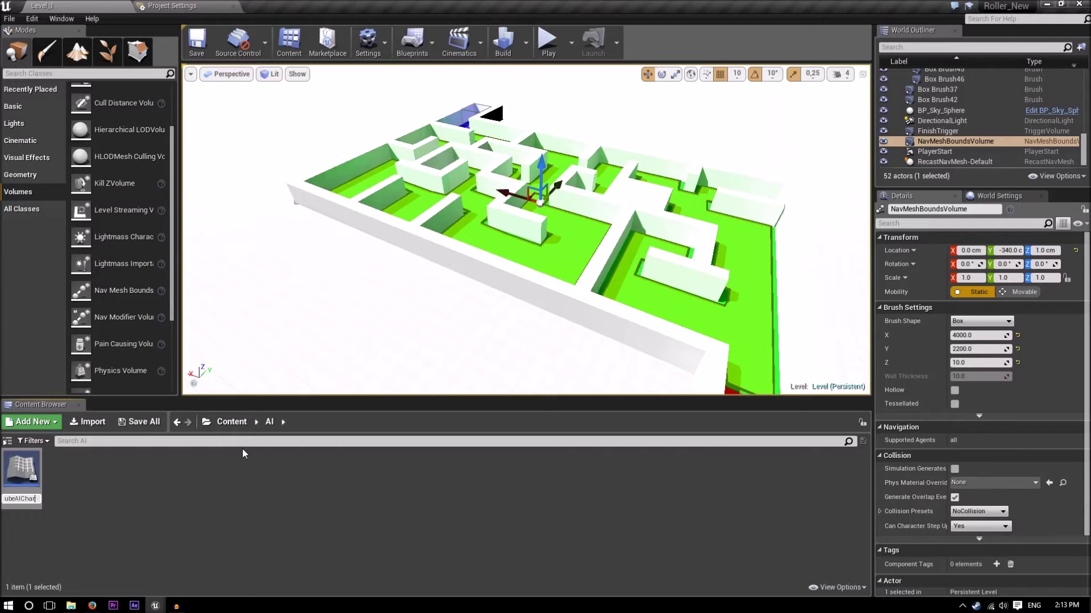
{"action": "key", "text": "Return"}
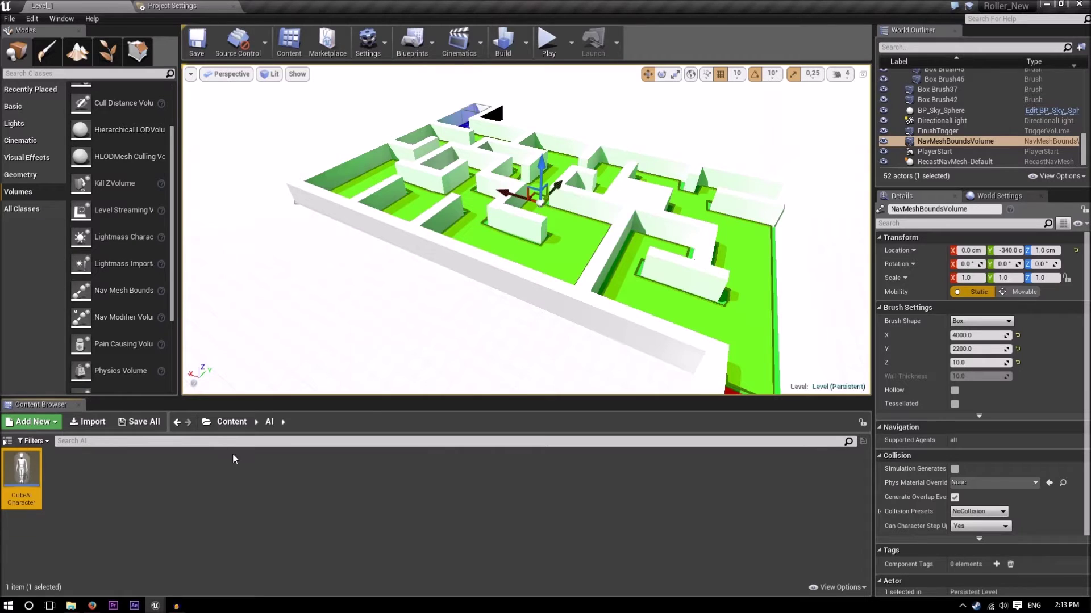
{"action": "double_click", "coordinate": [23, 470]}
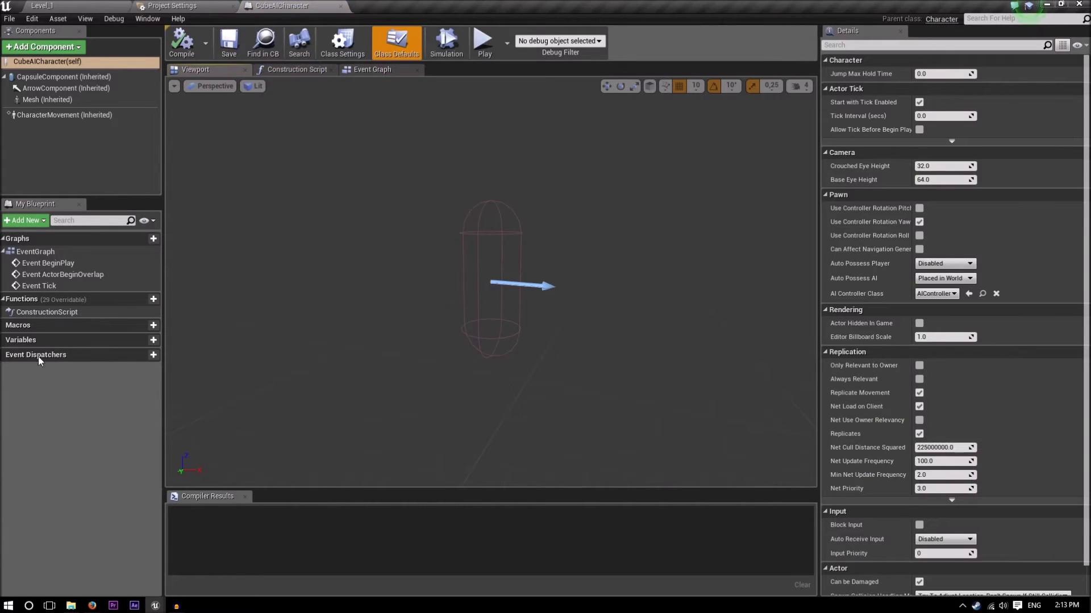
Step: Add a Cube component and two Box Collision components to the character blueprint
{"action": "left_click", "coordinate": [78, 136]}
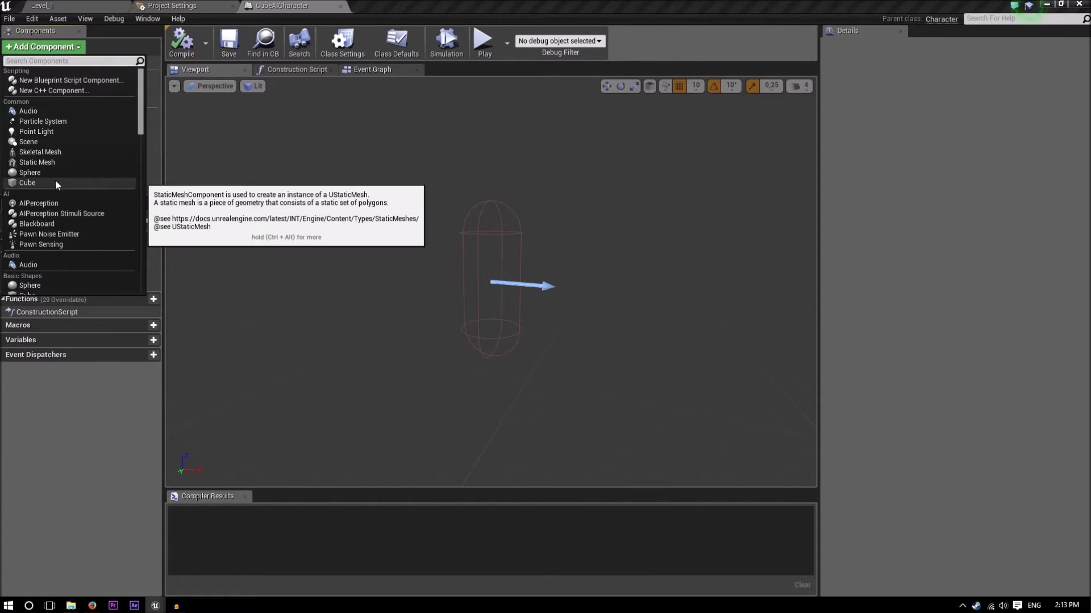
{"action": "left_click", "coordinate": [55, 182]}
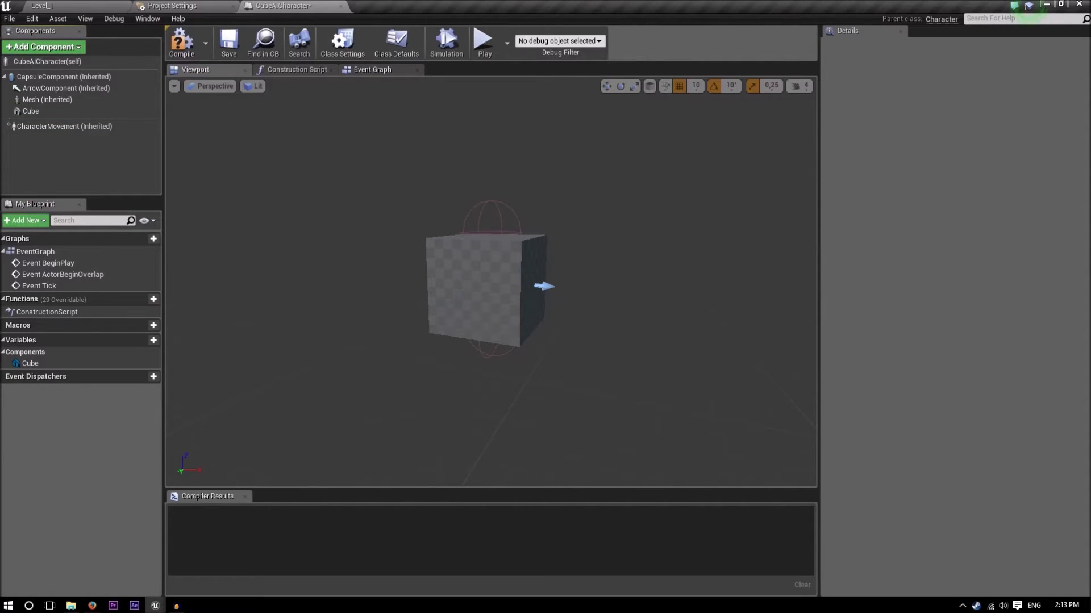
{"action": "left_click", "coordinate": [47, 47]}
{"action": "scroll", "coordinate": [57, 206], "scroll_direction": "down", "scroll_amount": 2}
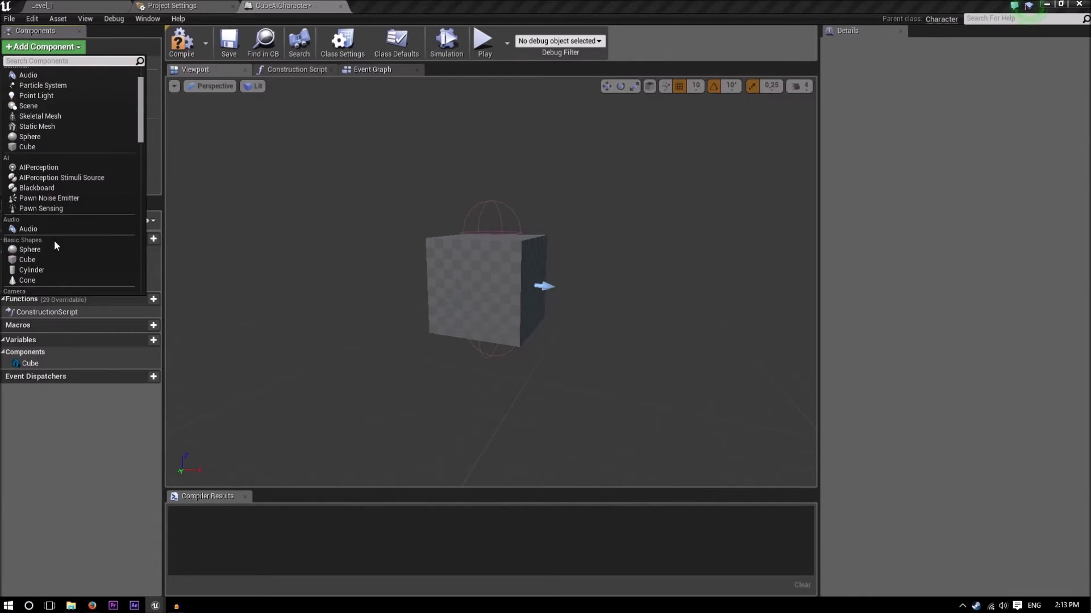
{"action": "scroll", "coordinate": [53, 242], "scroll_direction": "down", "scroll_amount": 4}
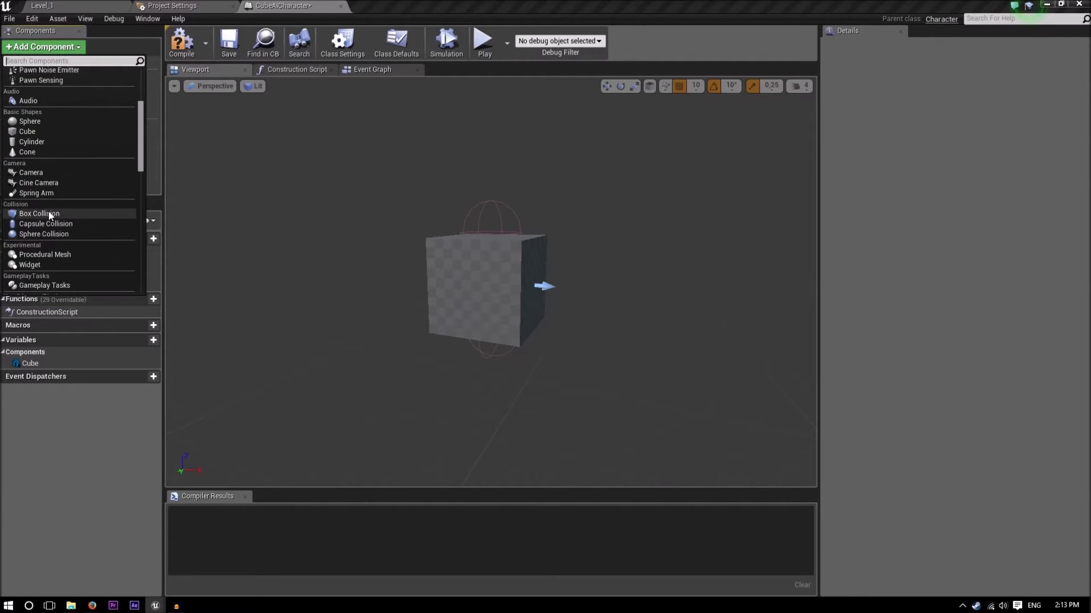
{"action": "left_click", "coordinate": [48, 215]}
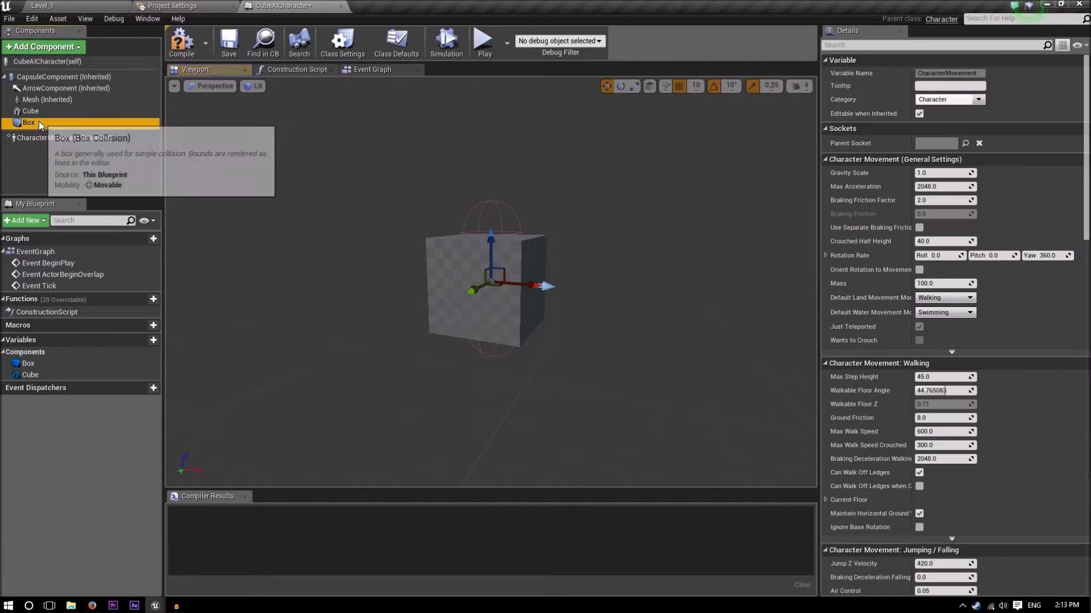
{"action": "key", "text": "ctrl+w"}
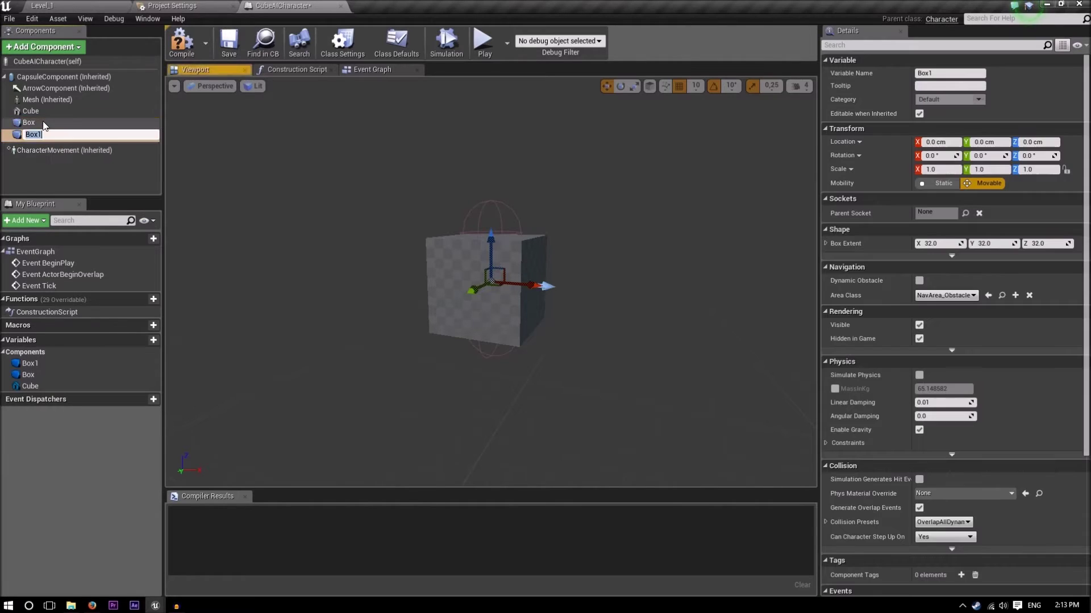
{"action": "left_click", "coordinate": [35, 179]}
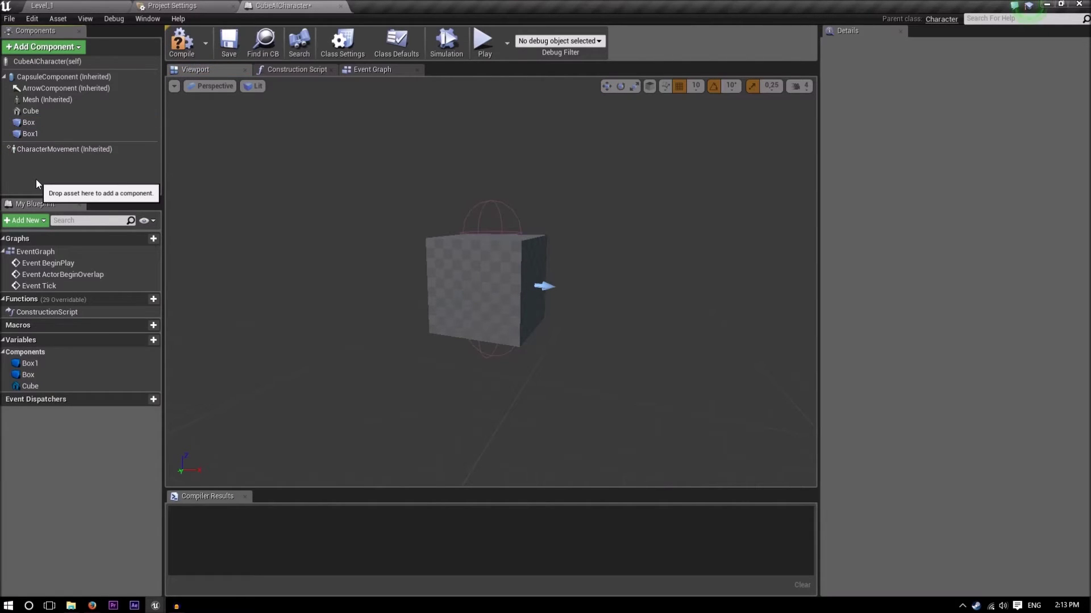
Step: Add a Widget component to the character blueprint, keeping its default name
{"action": "left_click", "coordinate": [71, 50]}
{"action": "type", "text": "user"}
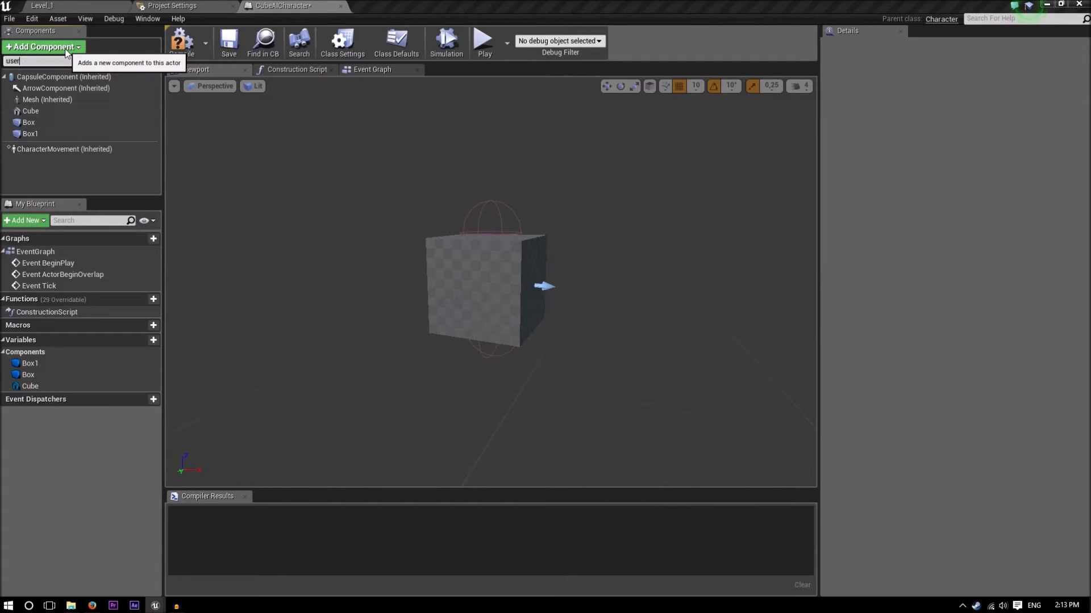
{"action": "key", "text": "BackSpace"}
{"action": "key", "text": "BackSpace"}
{"action": "key", "text": "BackSpace"}
{"action": "key", "text": "BackSpace"}
{"action": "type", "text": "wid"}
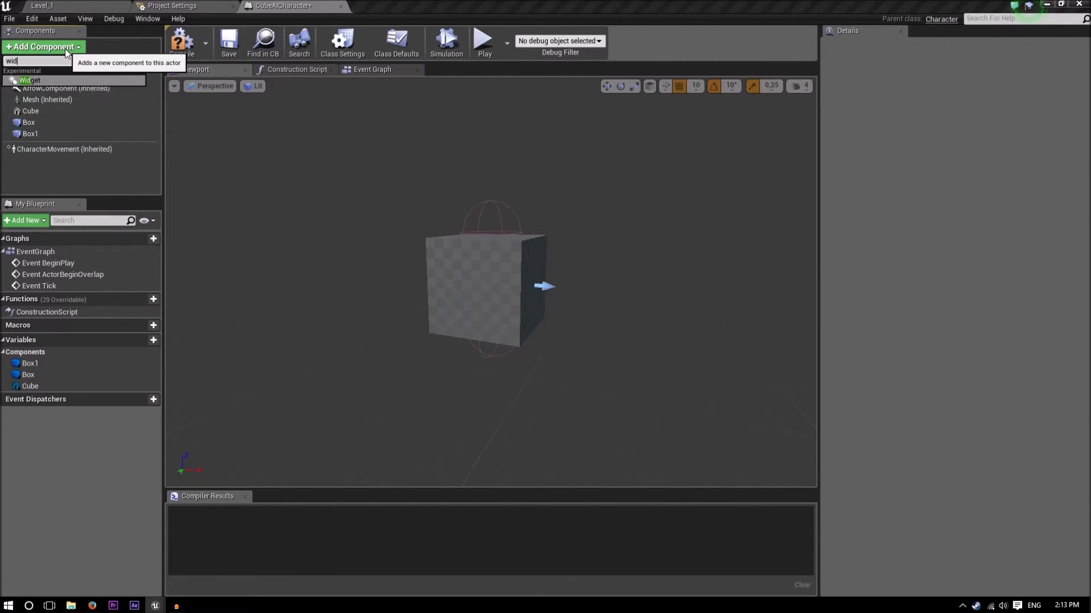
{"action": "key", "text": "Return"}
{"action": "key", "text": "Return"}
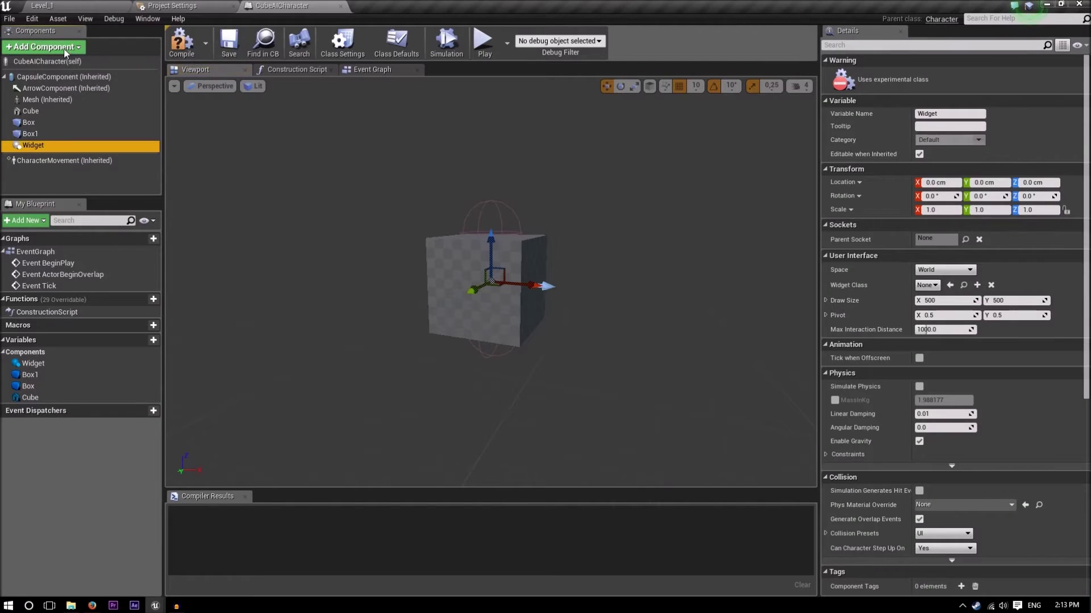
Step: Make the inherited Mesh component not visible and hide it in game
{"action": "left_click", "coordinate": [53, 100]}
{"action": "scroll", "coordinate": [977, 343], "scroll_direction": "down", "scroll_amount": 10}
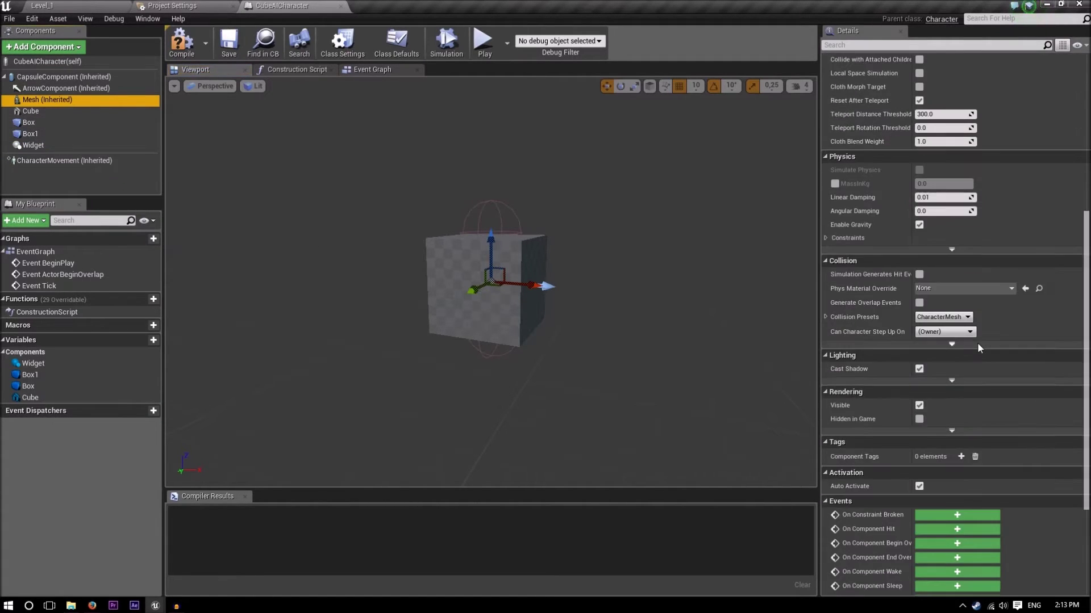
{"action": "left_click", "coordinate": [919, 405]}
{"action": "left_click", "coordinate": [919, 419]}
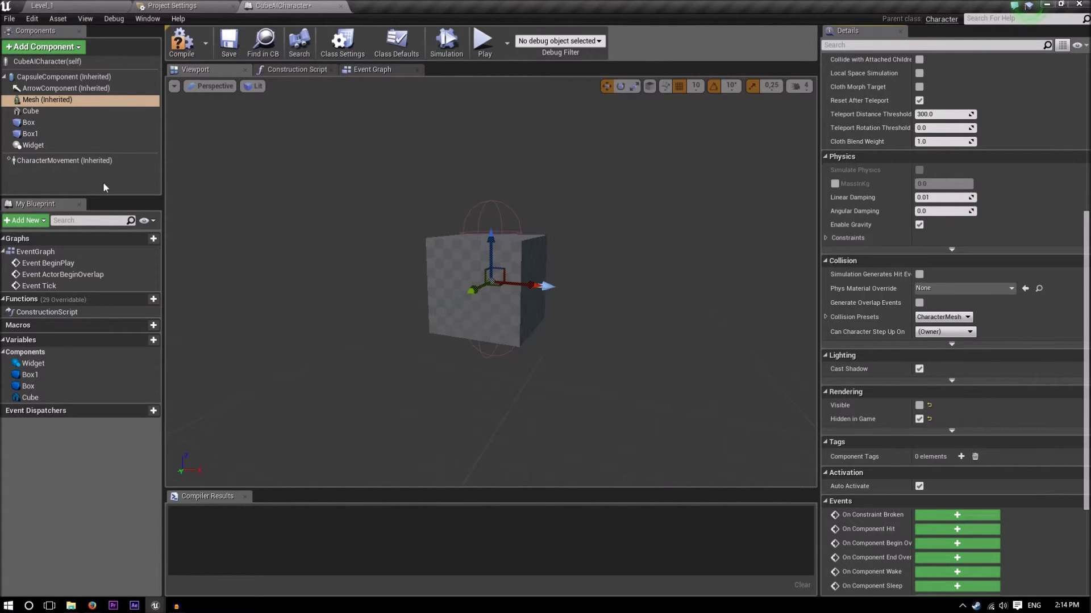
Step: Rename the Cube component as CubeAIMesh
{"action": "left_click", "coordinate": [56, 114]}
{"action": "left_click", "coordinate": [56, 115]}
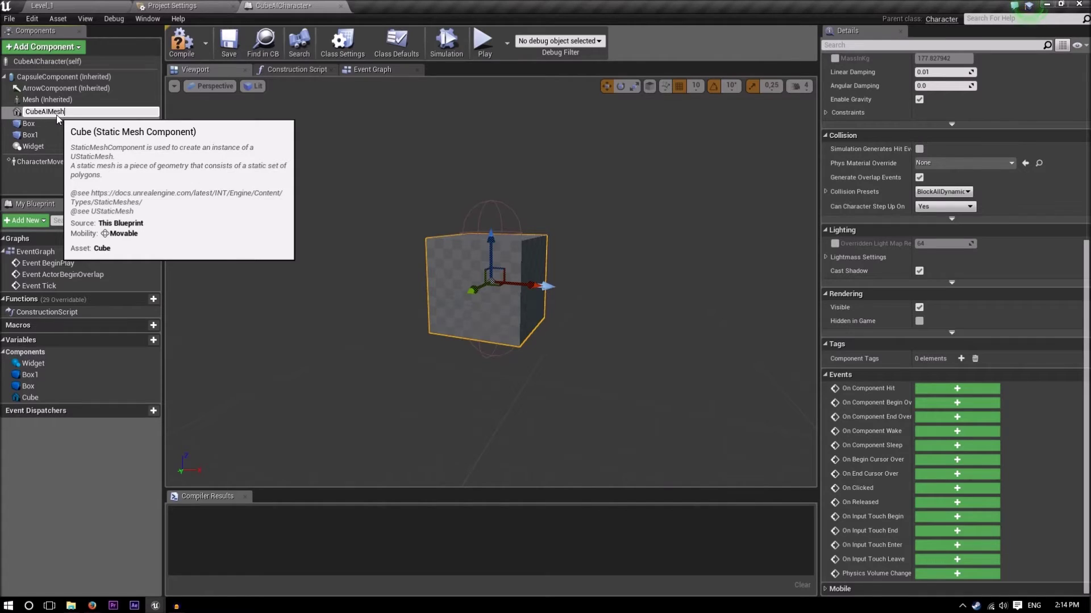
{"action": "key", "text": "Return"}
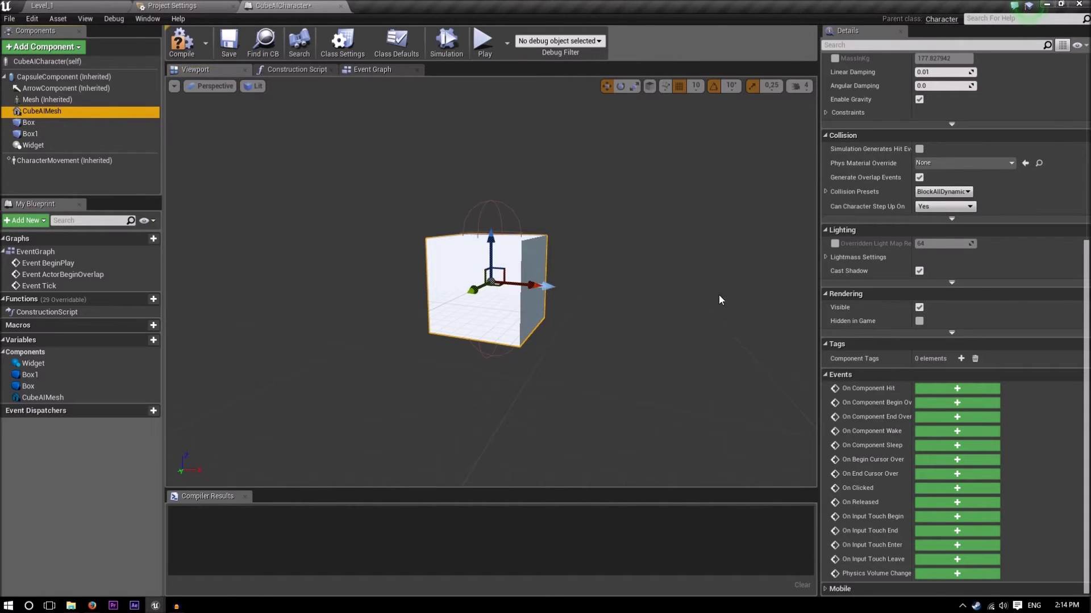
Step: Check the start area's colour in the level and assign the LevelMazeStartArea material to the CubeAIMesh component
{"action": "scroll", "coordinate": [956, 221], "scroll_direction": "up", "scroll_amount": 5}
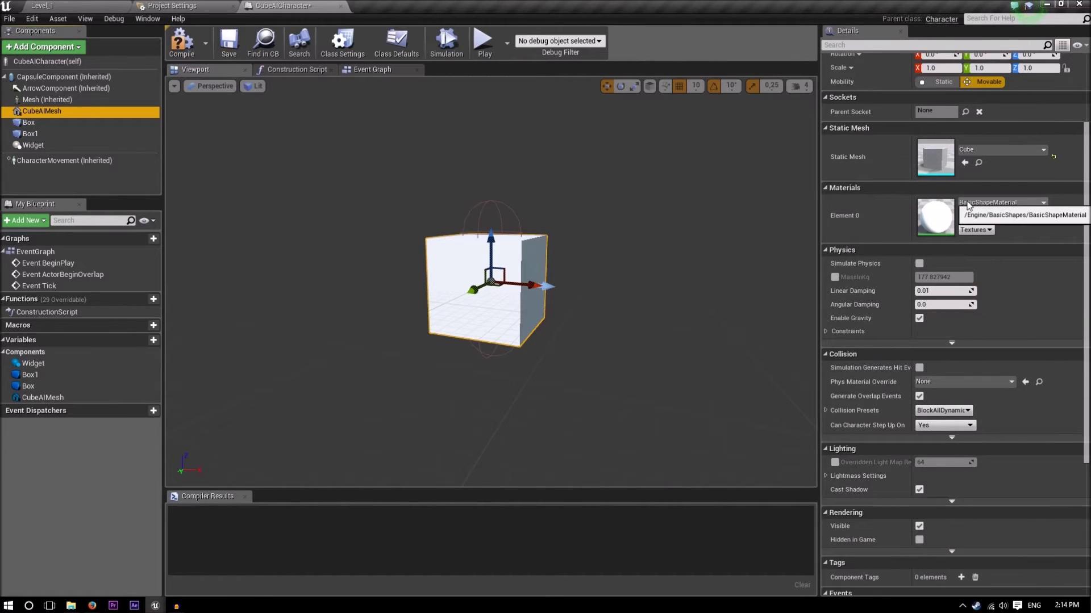
{"action": "left_click", "coordinate": [56, 111]}
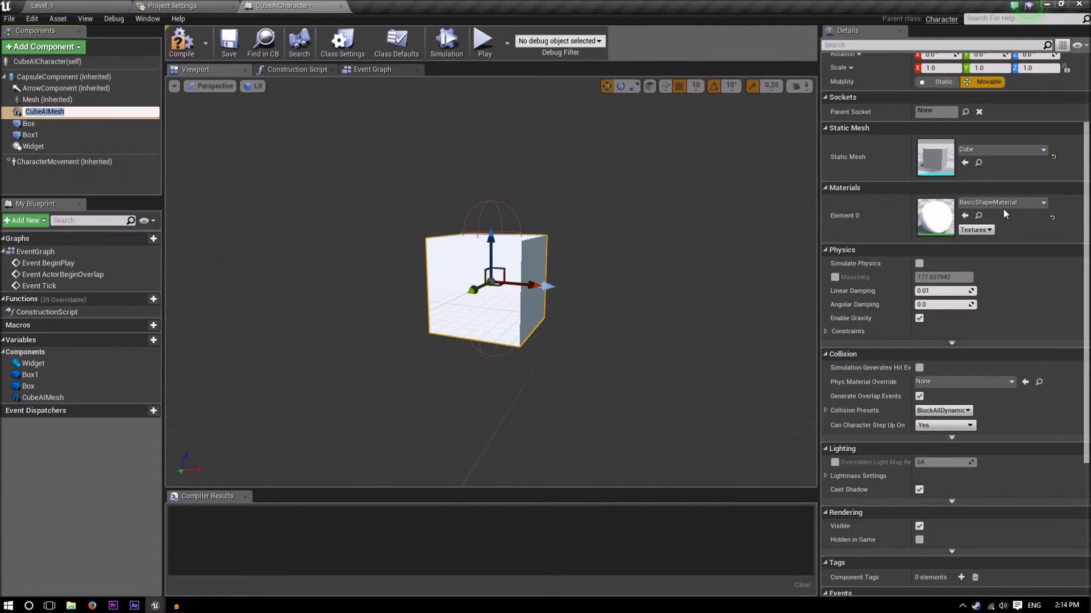
{"action": "left_click", "coordinate": [1011, 205]}
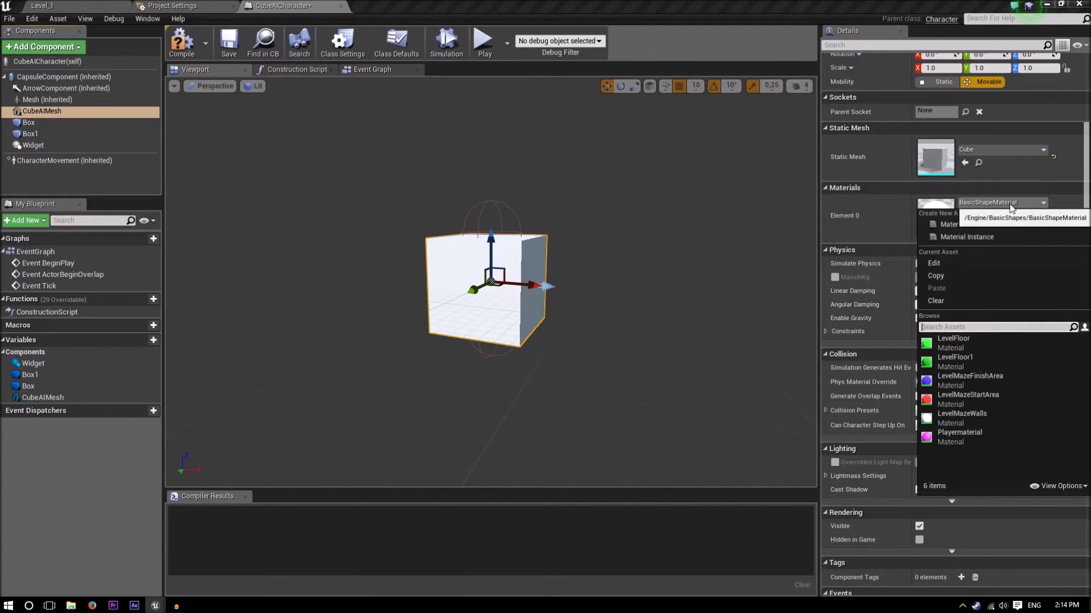
{"action": "left_click", "coordinate": [46, 5]}
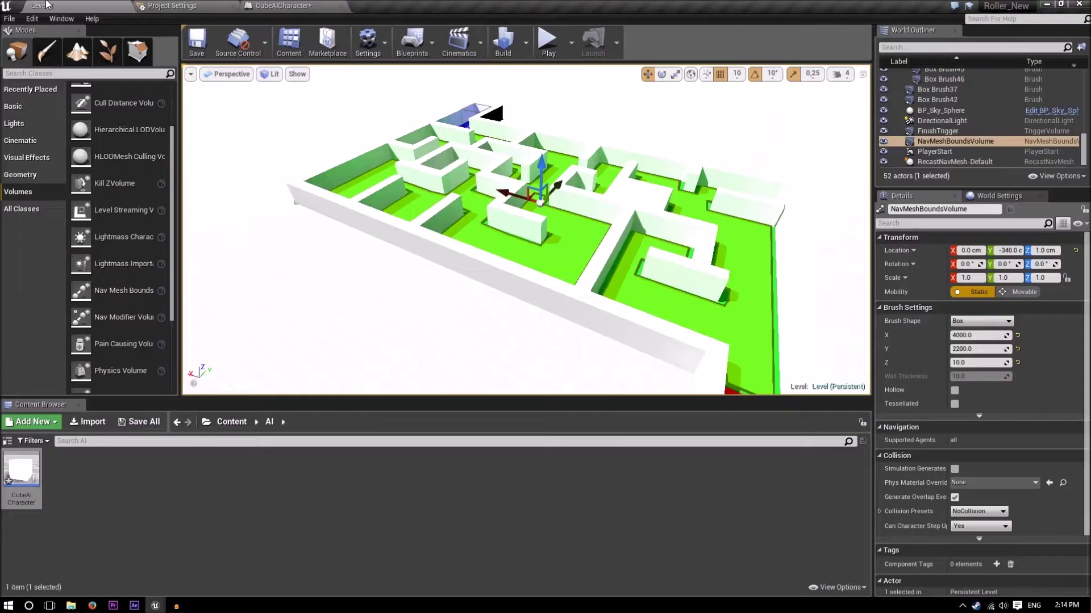
{"action": "right_click_drag", "start_coordinate": [397, 188], "coordinate": [356, 238]}
{"action": "key", "text": "w"}
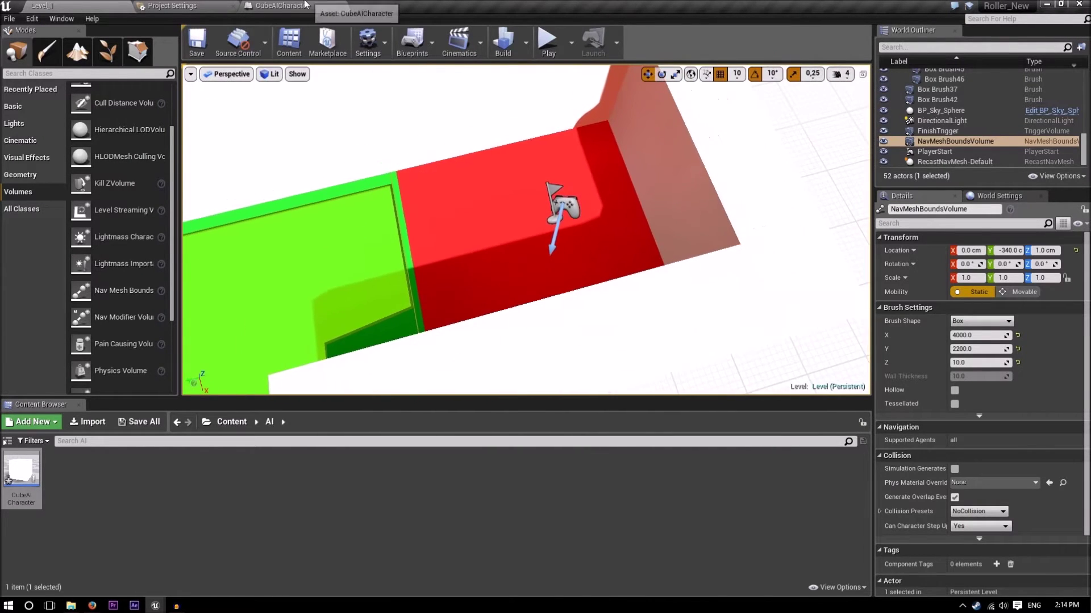
{"action": "left_click", "coordinate": [313, 5]}
{"action": "left_click", "coordinate": [1011, 203]}
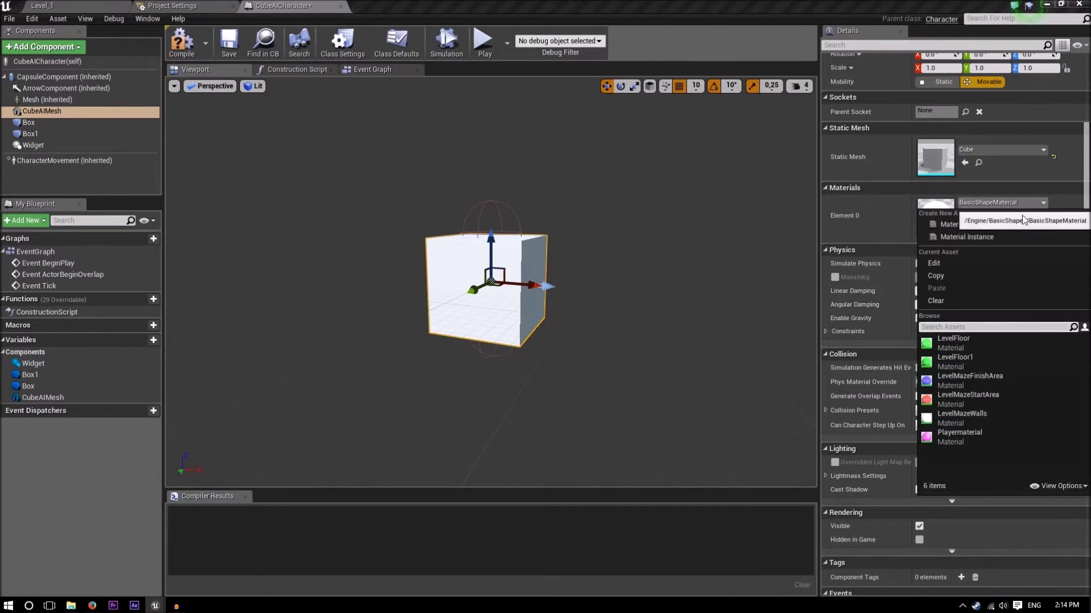
{"action": "left_click", "coordinate": [994, 399]}
{"action": "key", "text": "d"}
{"action": "mouse_move", "coordinate": [599, 293]}
{"action": "right_mouse_down"}
{"action": "mouse_move", "coordinate": [573, 310]}
{"action": "mouse_move", "coordinate": [533, 290]}
{"action": "mouse_move", "coordinate": [409, 312]}
{"action": "mouse_move", "coordinate": [318, 313]}
{"action": "mouse_move", "coordinate": [488, 307]}
{"action": "mouse_move", "coordinate": [512, 238]}
{"action": "mouse_move", "coordinate": [598, 292]}
{"action": "right_mouse_up"}
{"action": "key", "text": "s"}
{"action": "key", "text": "a"}
{"action": "key", "text": "w"}
{"action": "key", "text": "s"}
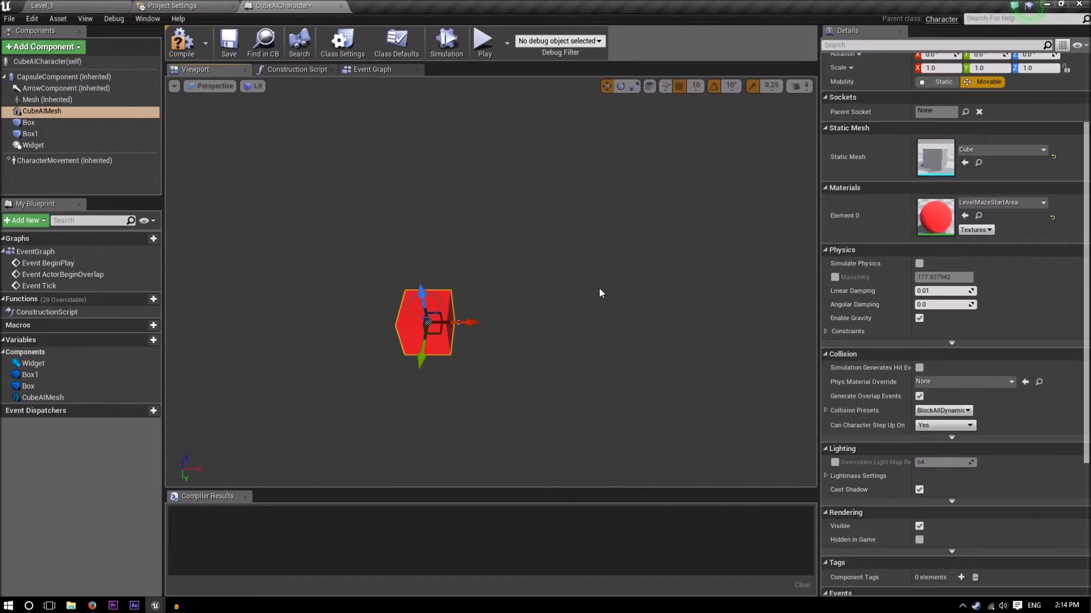
{"action": "left_click", "coordinate": [34, 146]}
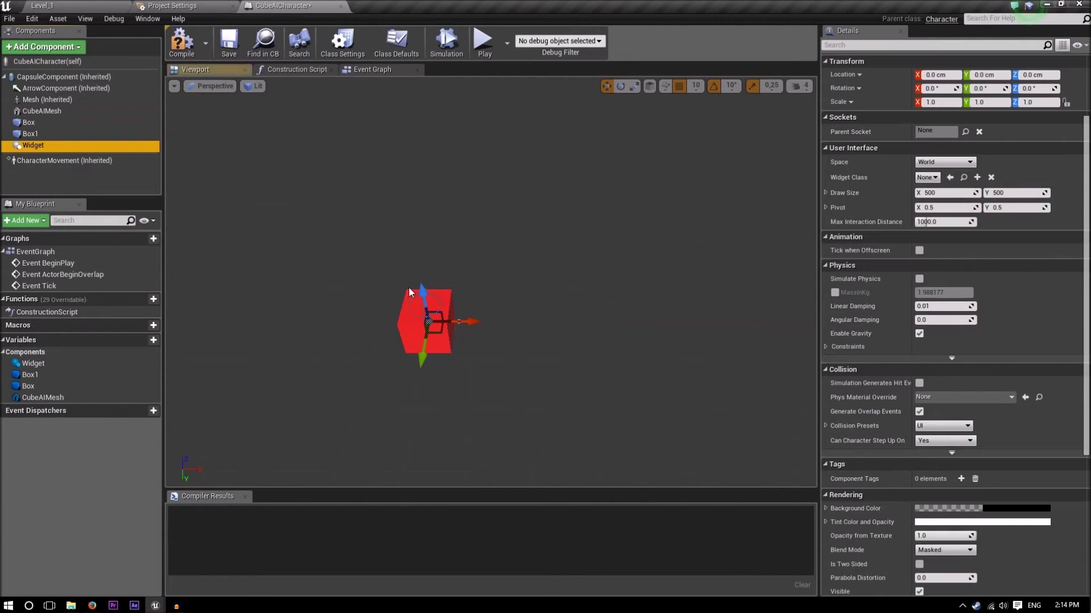
{"action": "left_click", "coordinate": [61, 64]}
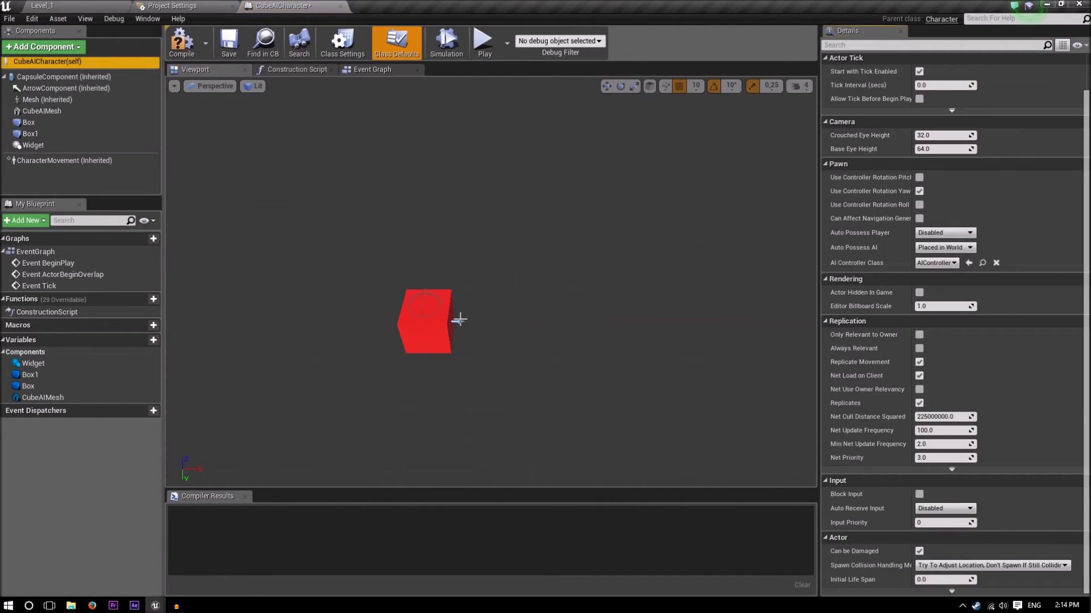
{"action": "right_click_drag", "start_coordinate": [628, 348], "coordinate": [500, 284]}
{"action": "key", "text": "w"}
{"action": "key", "text": "d"}
{"action": "key", "text": "s"}
{"action": "mouse_move", "coordinate": [564, 349]}
{"action": "right_mouse_down"}
{"action": "mouse_move", "coordinate": [534, 341]}
{"action": "mouse_move", "coordinate": [568, 352]}
{"action": "mouse_move", "coordinate": [585, 374]}
{"action": "mouse_move", "coordinate": [564, 349]}
{"action": "right_mouse_up"}
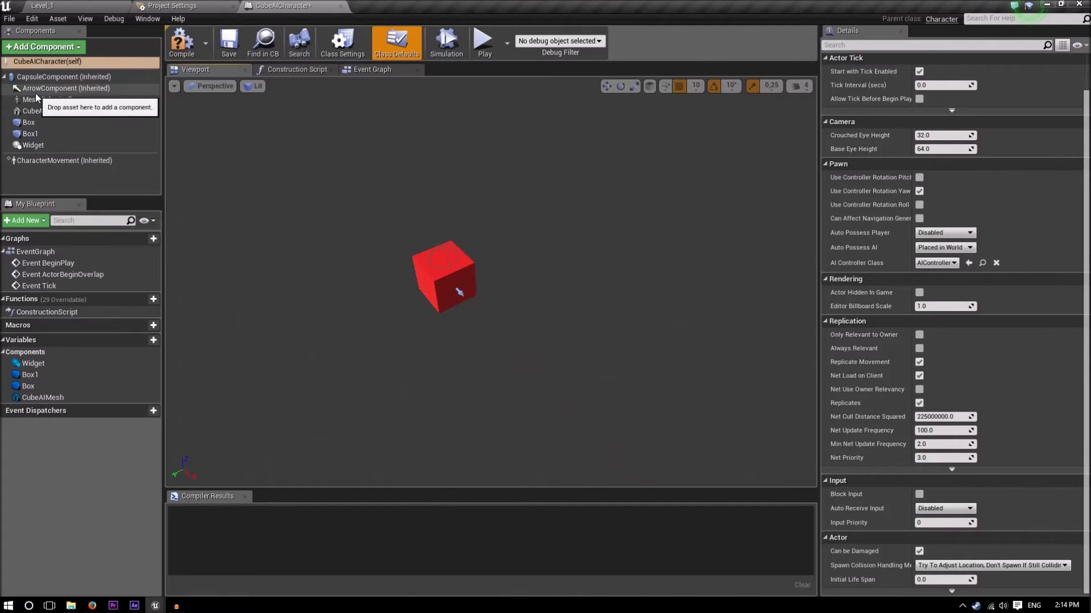
{"action": "left_click", "coordinate": [57, 122]}
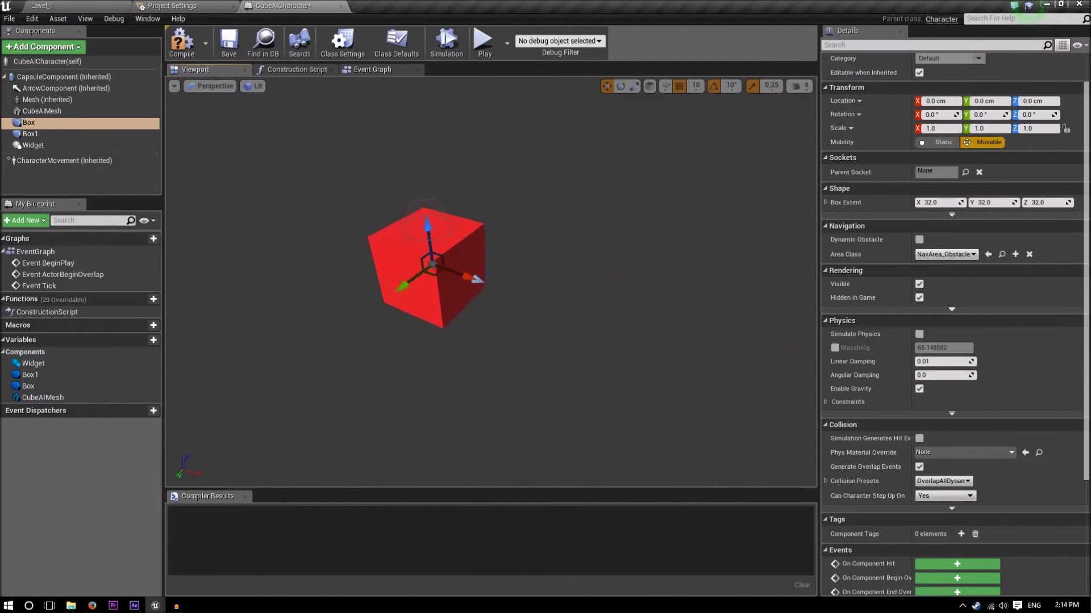
Step: Set the CapsuleComponent's half height and radius both to 50, check the fit around the cube, and save the blueprint
{"action": "left_click", "coordinate": [55, 77]}
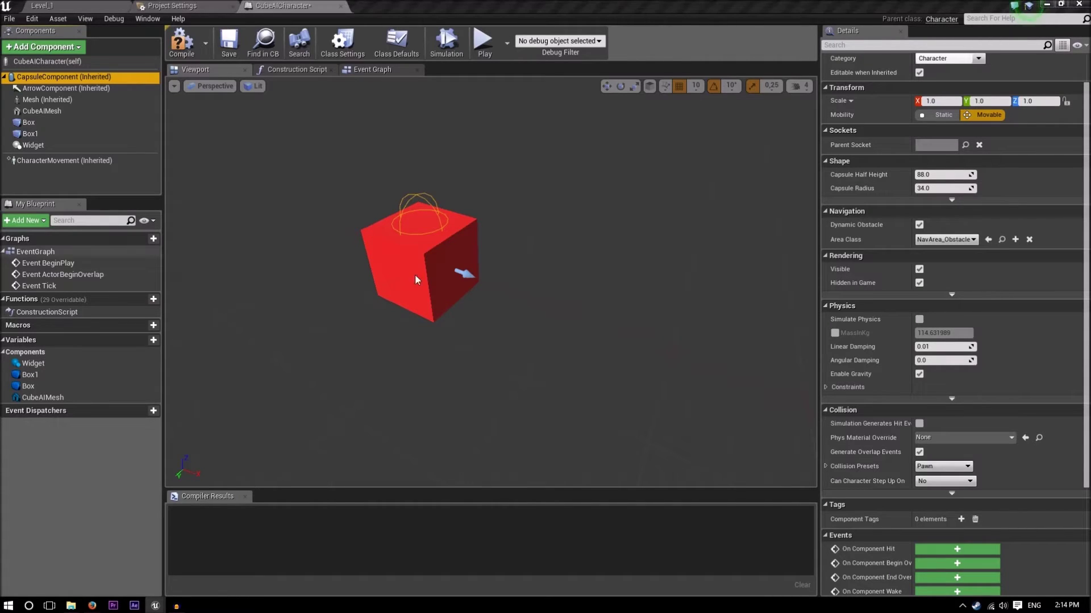
{"action": "left_click", "coordinate": [934, 173]}
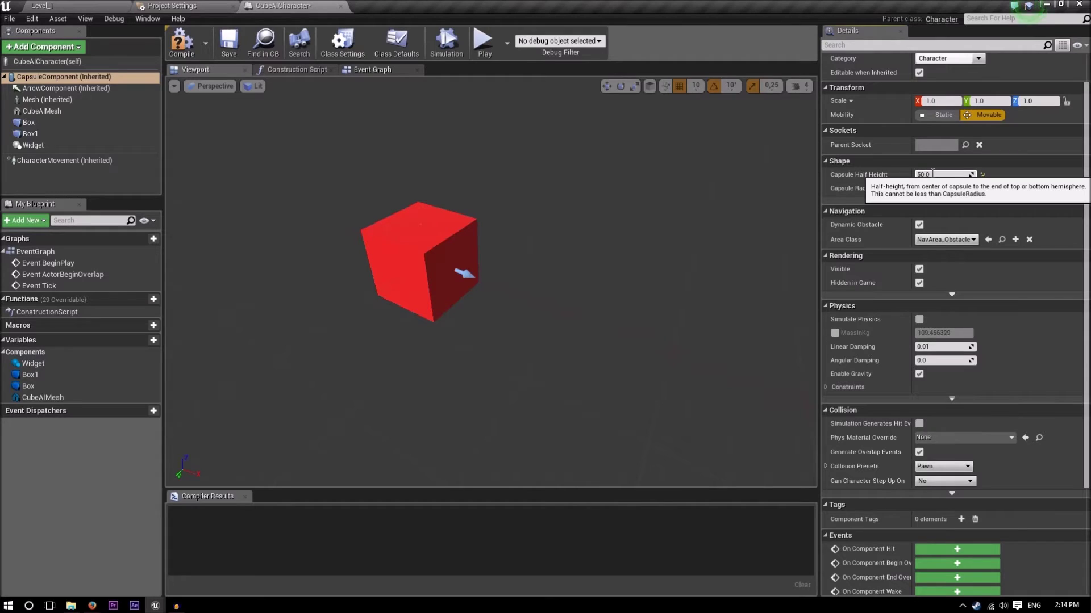
{"action": "type", "text": "50"}
{"action": "right_click_drag", "start_coordinate": [524, 88], "coordinate": [483, 85]}
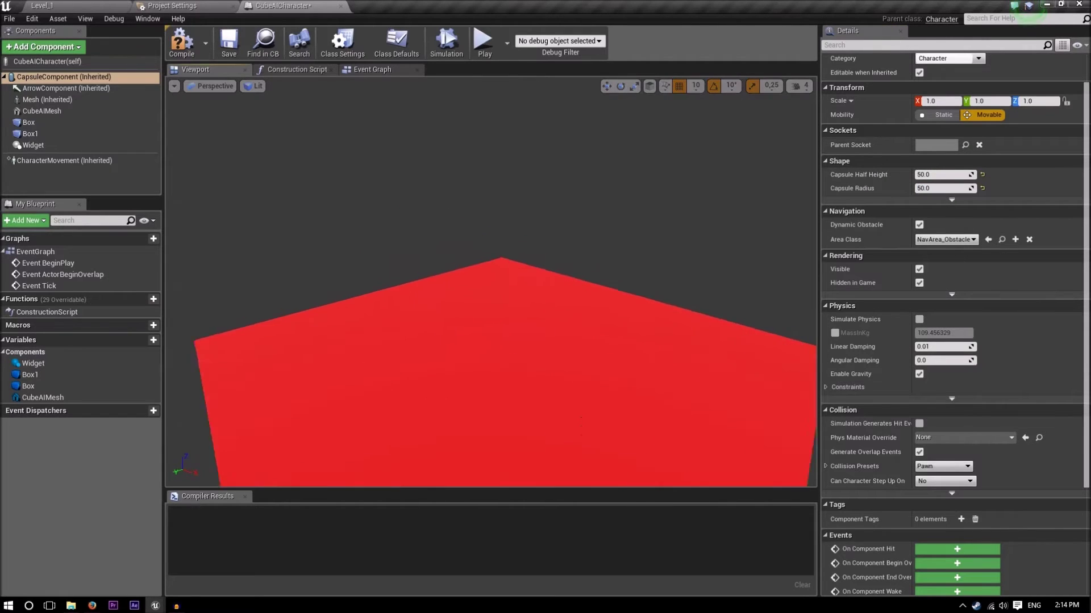
{"action": "right_click_drag", "start_coordinate": [536, 366], "coordinate": [535, 393]}
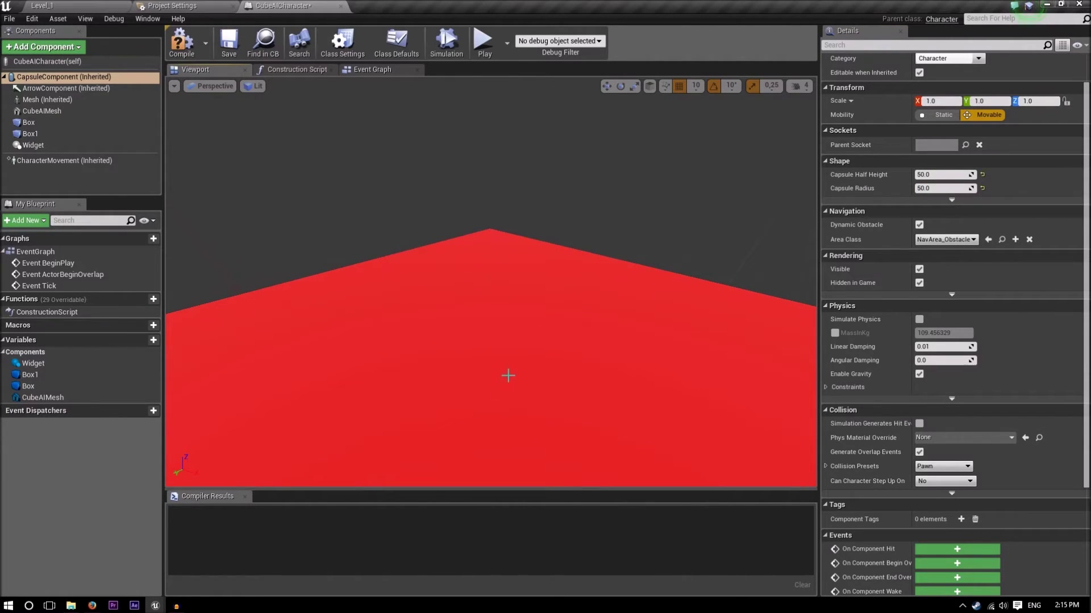
{"action": "right_click_drag", "start_coordinate": [510, 410], "coordinate": [509, 295]}
{"action": "key", "text": "w"}
{"action": "key", "text": "w"}
{"action": "key", "text": "s"}
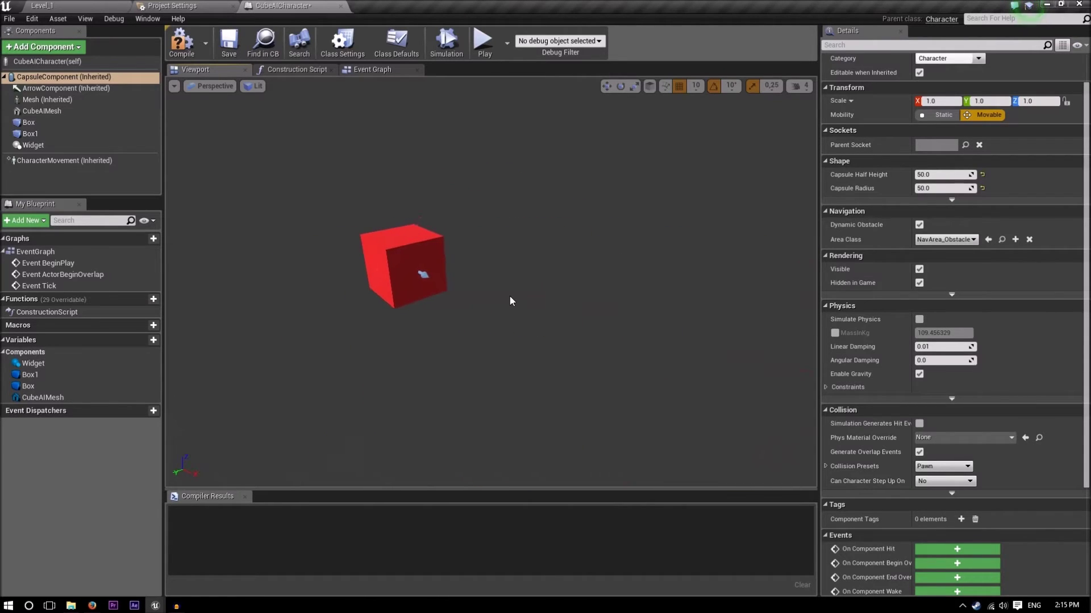
{"action": "key", "text": "ctrl+s"}
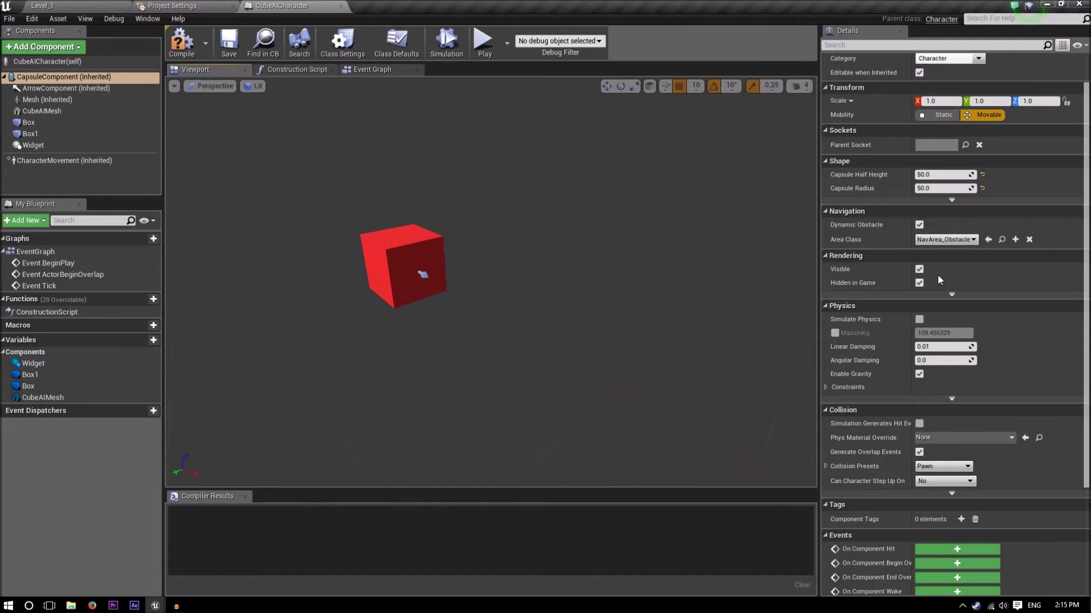
Step: Rename the first Box Collision component as KillZone
{"action": "left_click", "coordinate": [78, 124]}
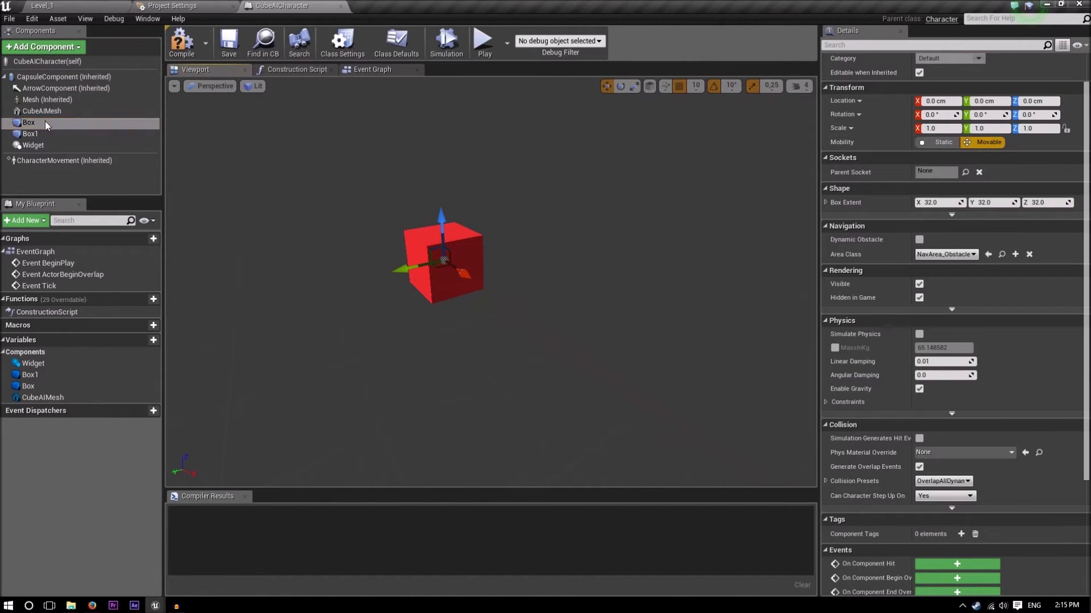
{"action": "key", "text": "F2"}
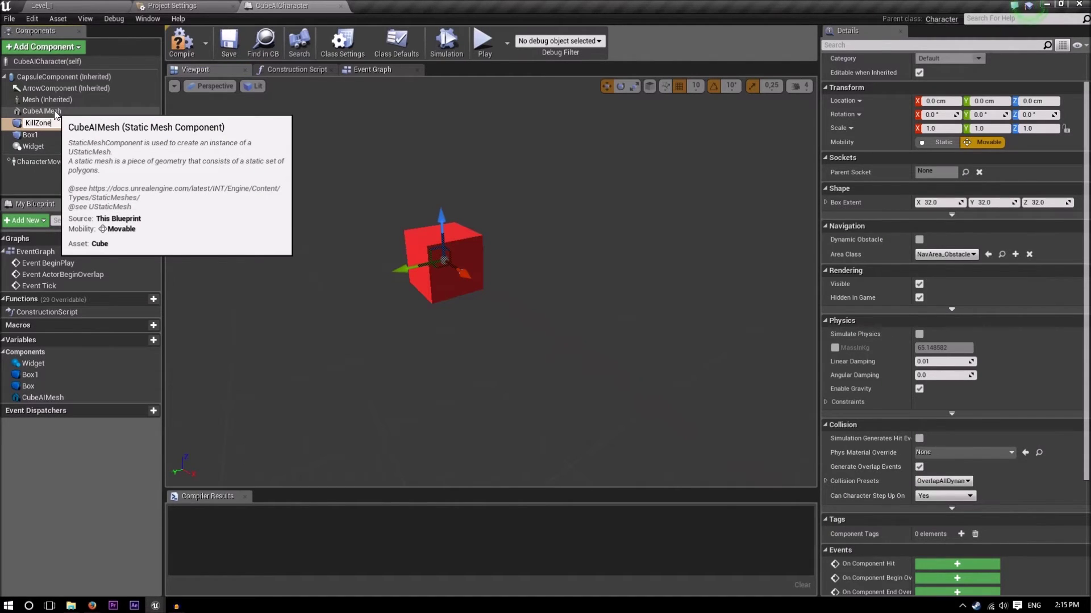
{"action": "key", "text": "Return"}
Step: Rename the second Box Collision component, Box1, as DamageZone
{"action": "left_click", "coordinate": [49, 135]}
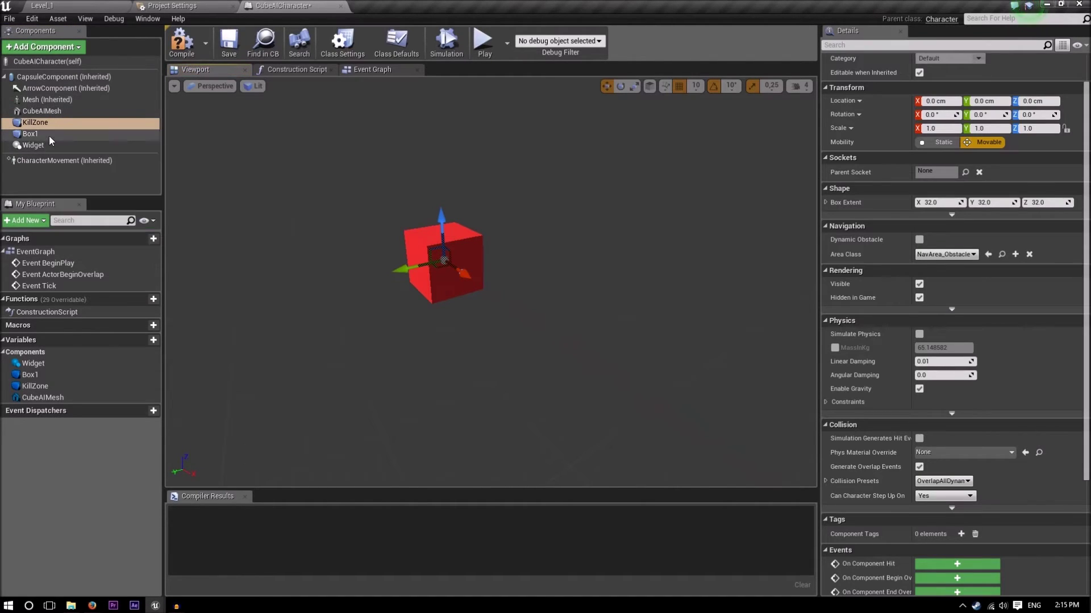
{"action": "key", "text": "F2"}
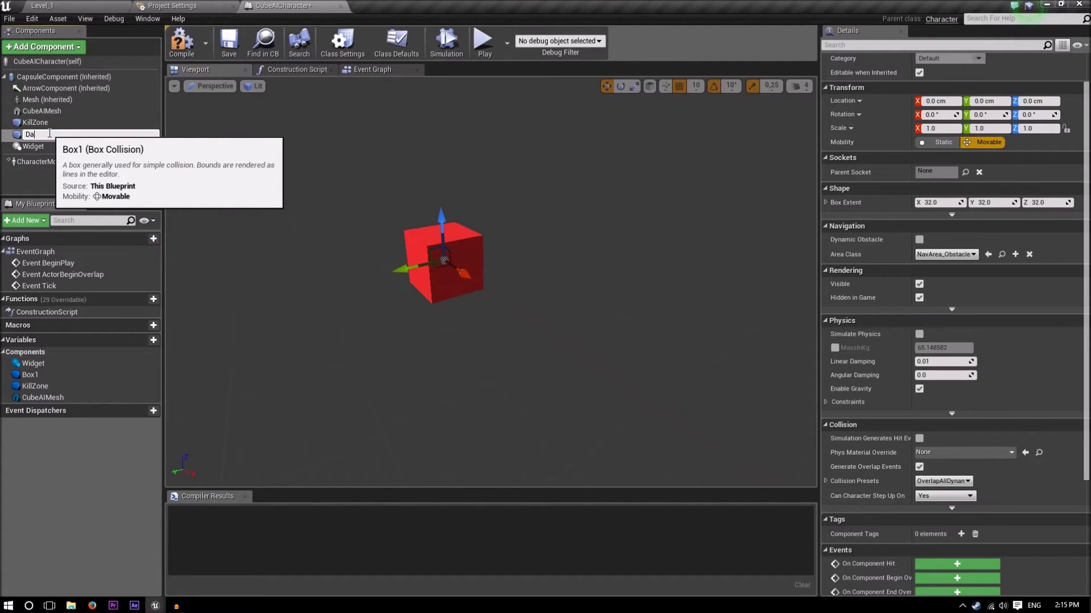
{"action": "type", "text": "DamageZone"}
{"action": "key", "text": "Return"}
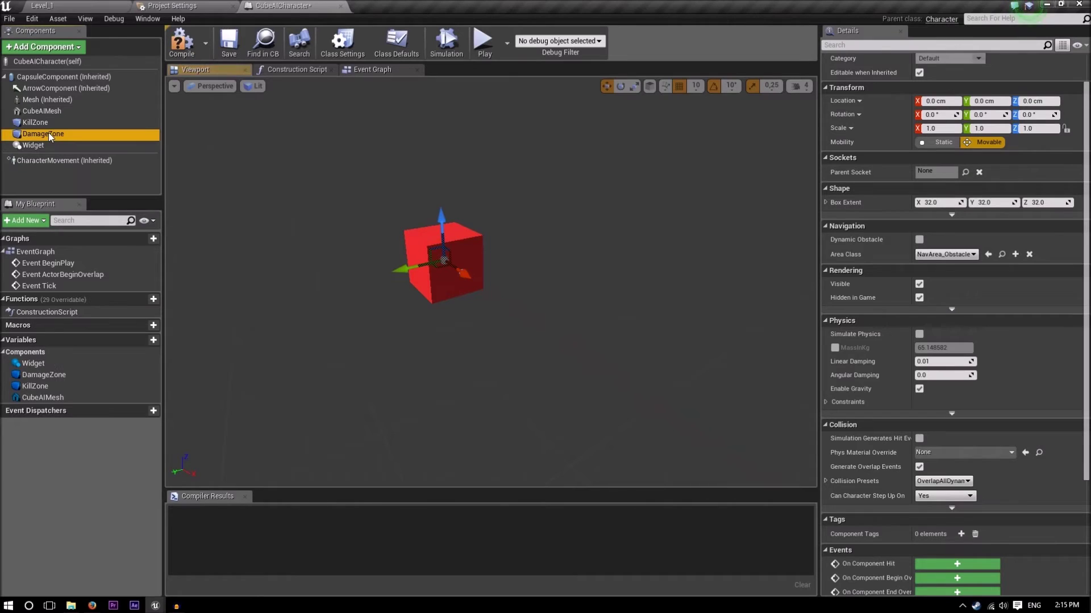
Step: Rename the Widget component as Eyes
{"action": "left_click", "coordinate": [50, 146]}
{"action": "key", "text": "F2"}
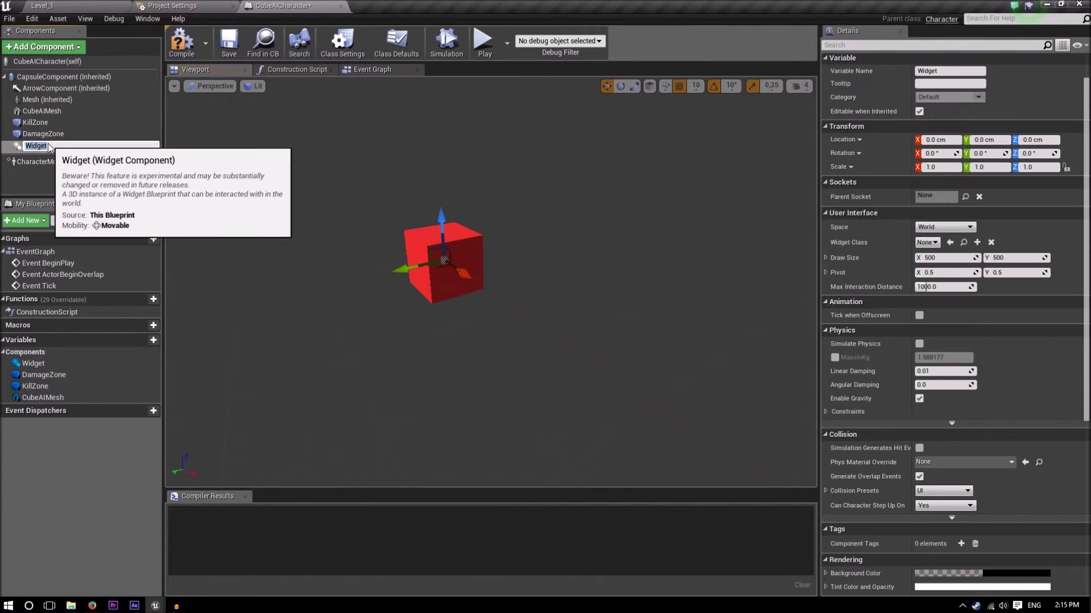
{"action": "type", "text": "Eyes"}
{"action": "key", "text": "Return"}
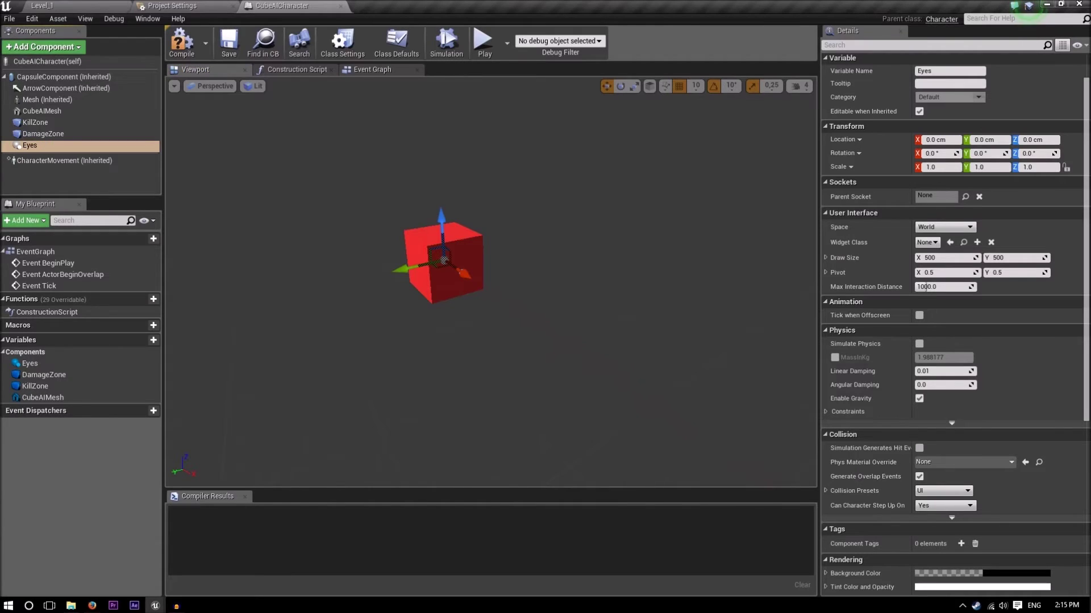
Step: Add a Pawn Sensing component to the CubeAICharacter blueprint
{"action": "left_click", "coordinate": [56, 49]}
{"action": "type", "text": "pawn"}
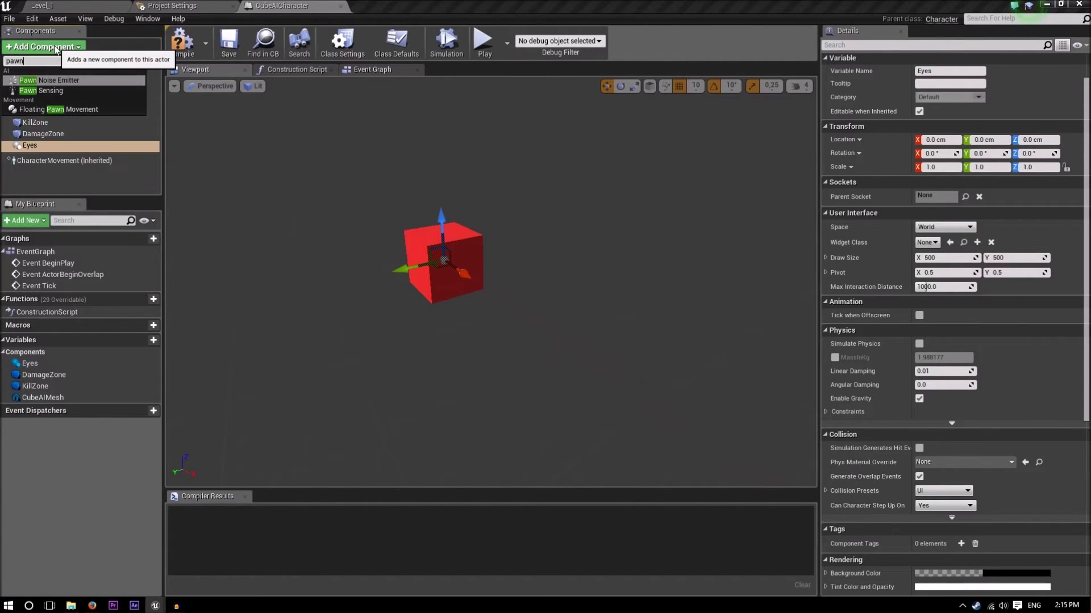
{"action": "key", "text": "Down"}
{"action": "key", "text": "Return"}
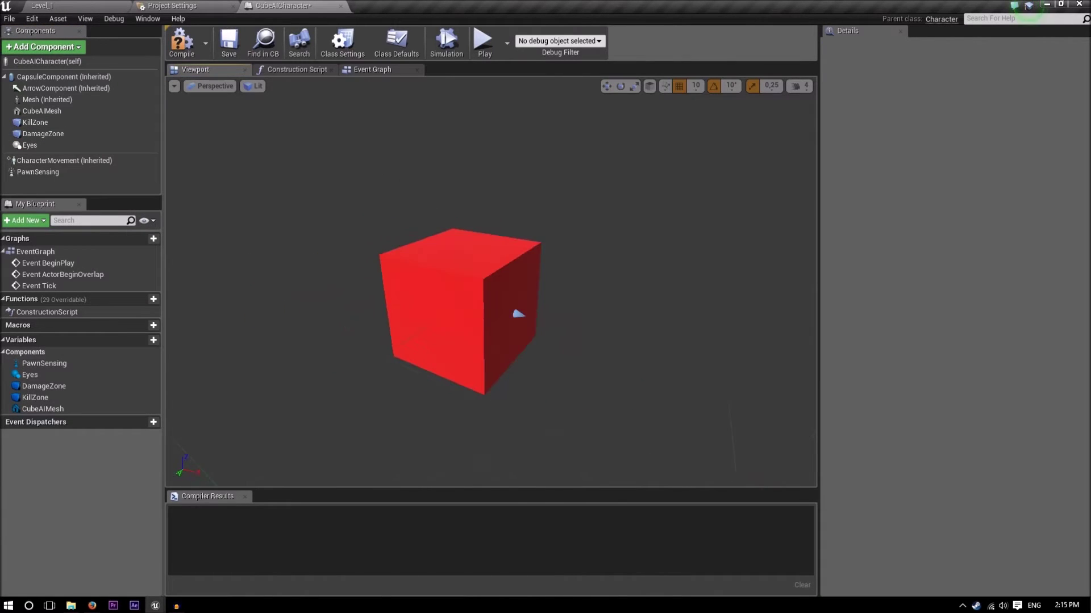
Step: Set the KillZone's box extent to 45, 45, 1 and its Z location to 50 cm, and check its fit on the cube's top face
{"action": "left_click", "coordinate": [71, 125]}
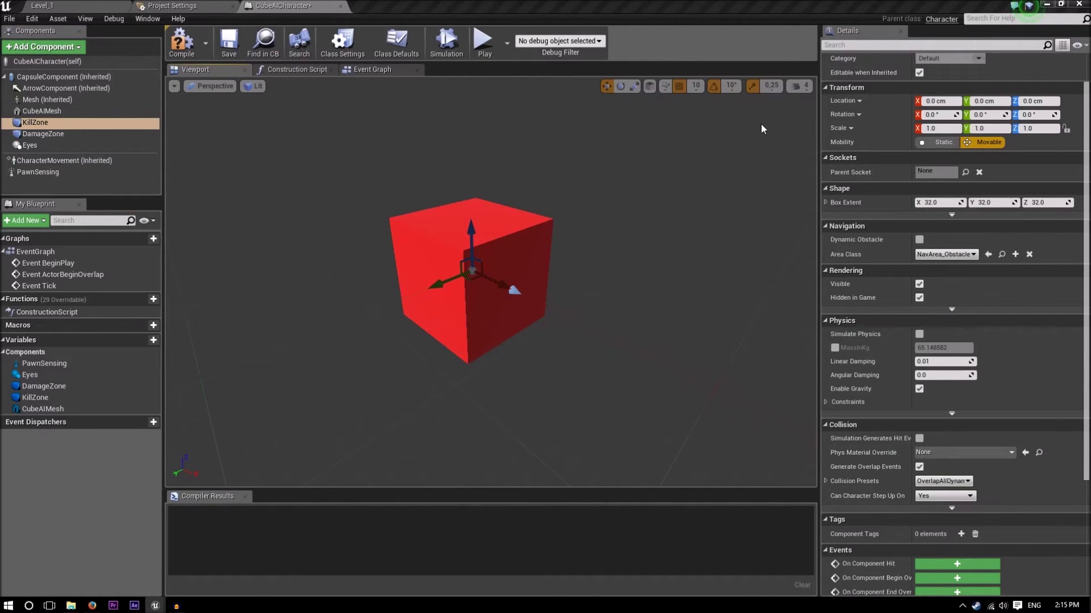
{"action": "left_click", "coordinate": [935, 201]}
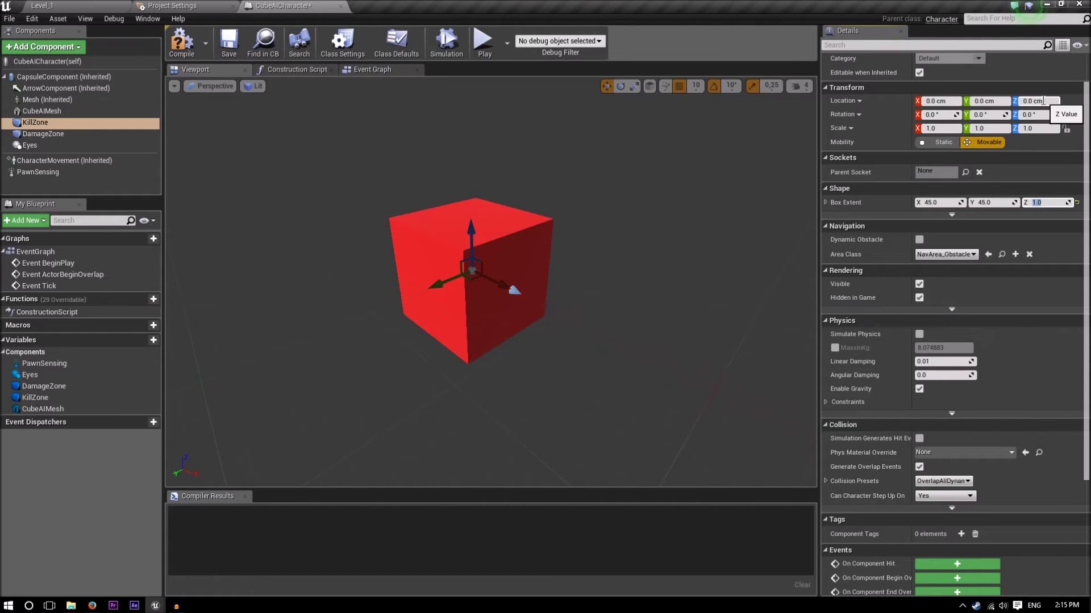
{"action": "type", "text": "50"}
{"action": "key", "text": "Return"}
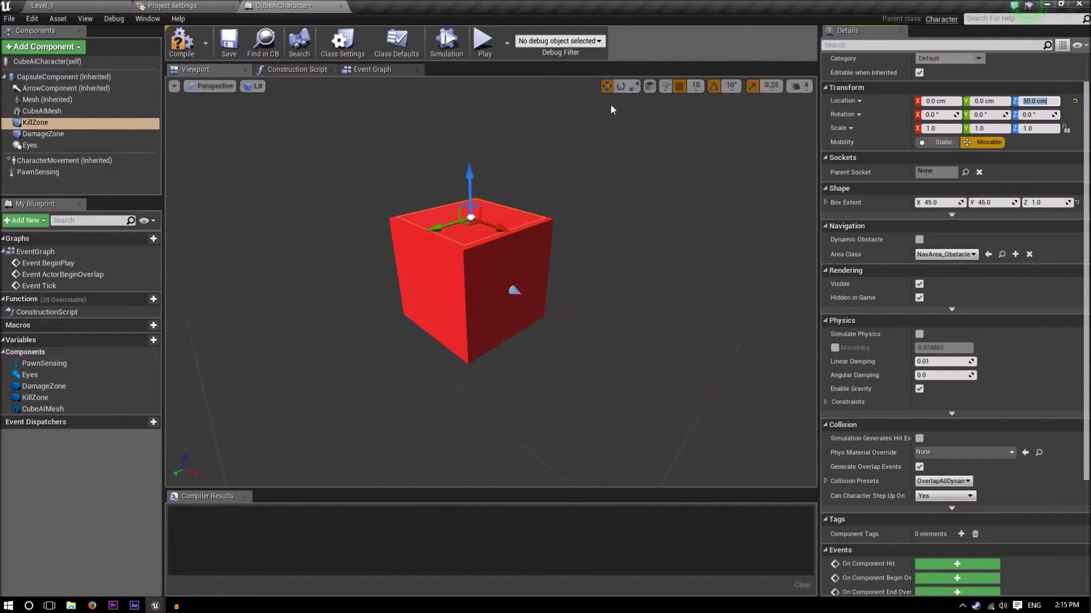
{"action": "right_click_drag", "start_coordinate": [546, 171], "coordinate": [528, 144]}
{"action": "right_click_drag", "start_coordinate": [522, 267], "coordinate": [535, 305]}
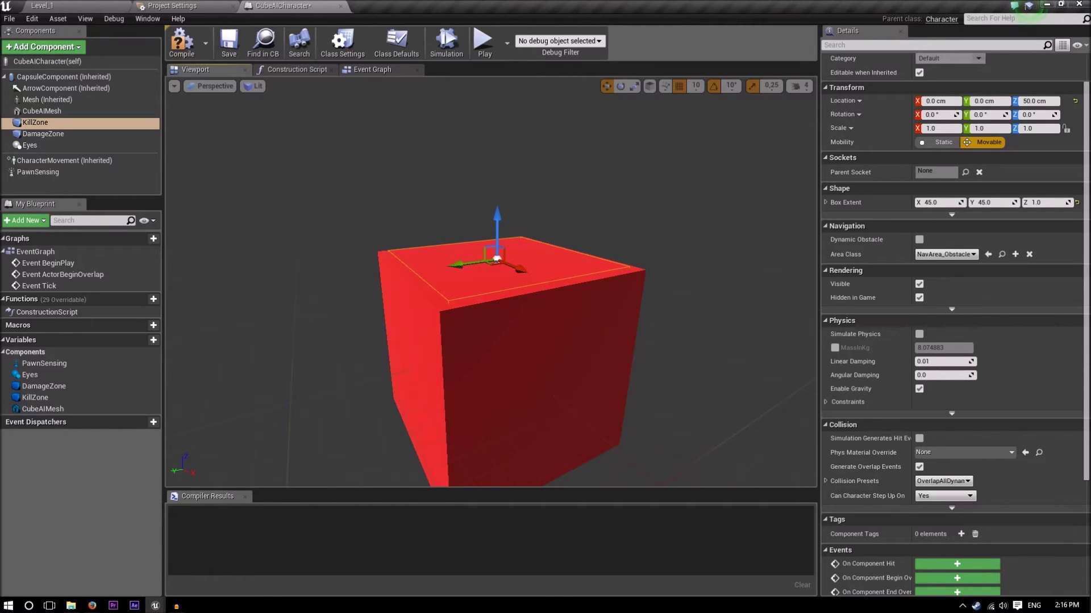
Step: Set the DamageZone's box extent to X 60, Y 60 and Z 20
{"action": "left_click", "coordinate": [43, 133]}
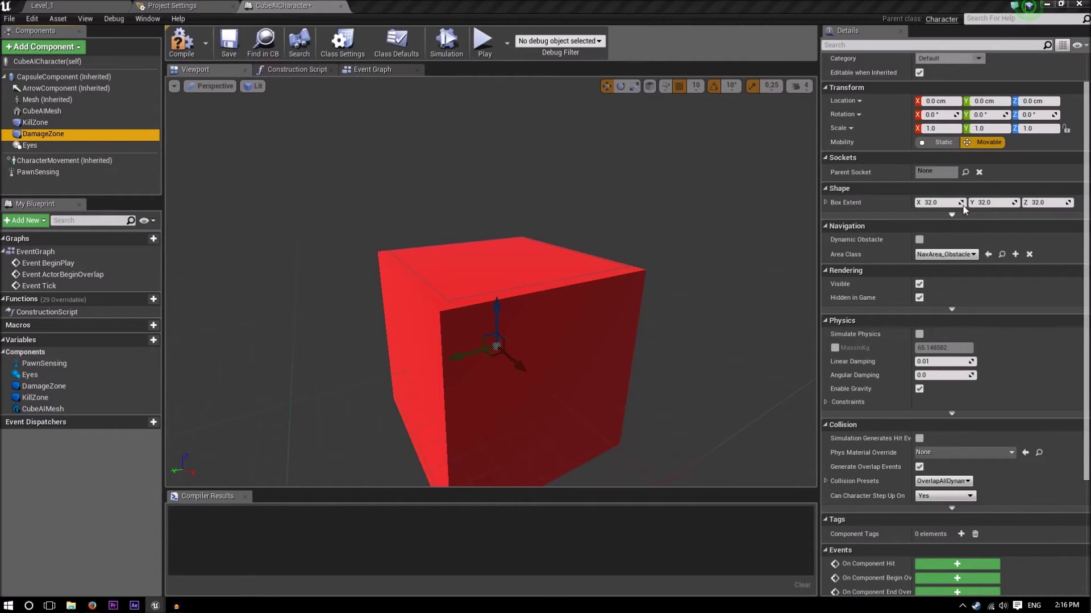
{"action": "left_click", "coordinate": [938, 202]}
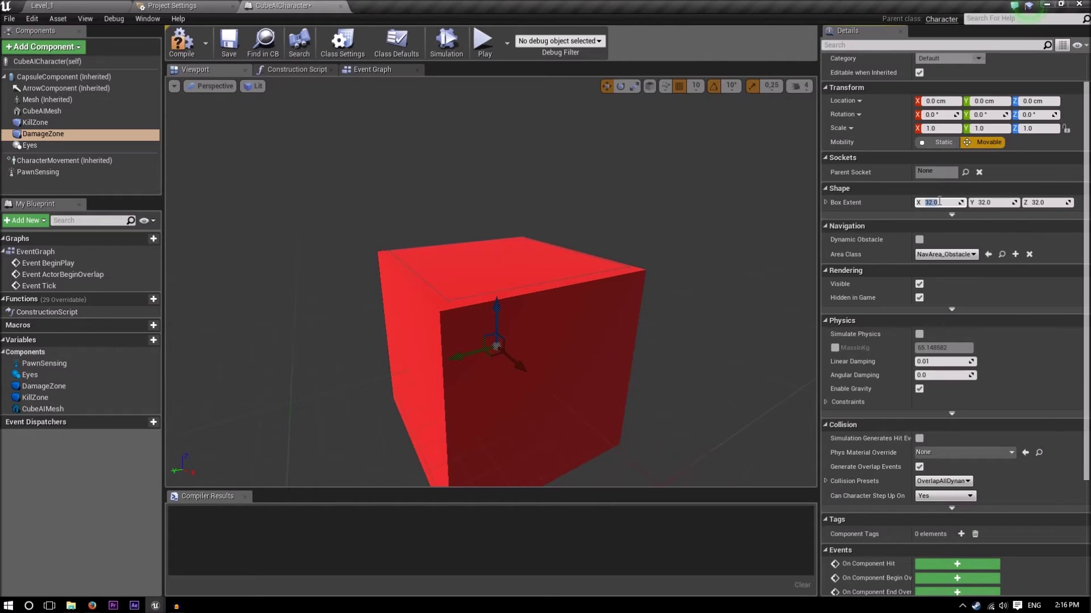
{"action": "type", "text": "60"}
{"action": "key", "text": "Tab"}
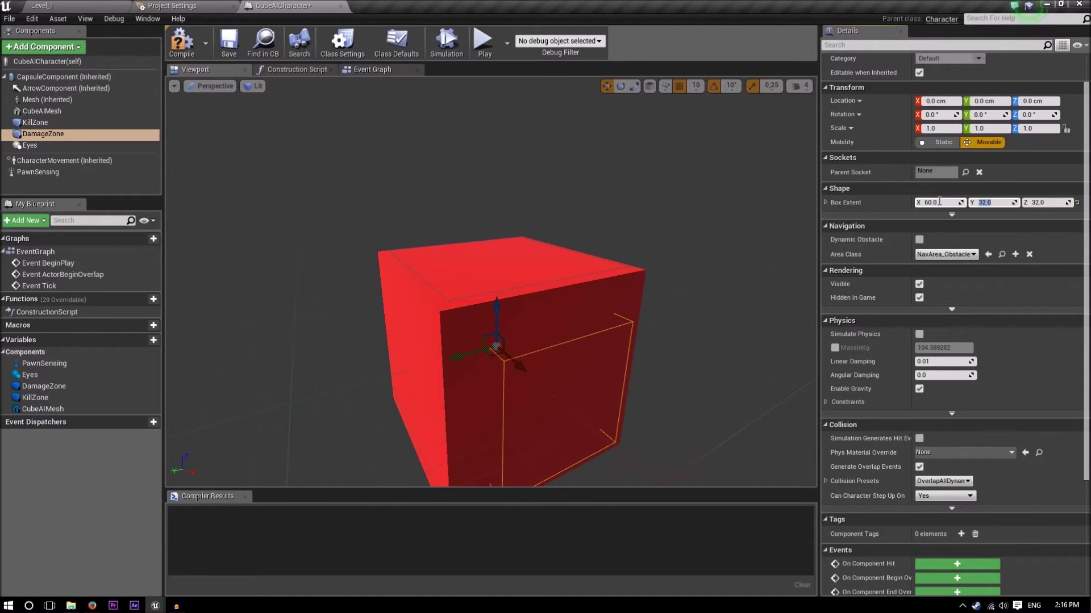
{"action": "key", "text": "Tab"}
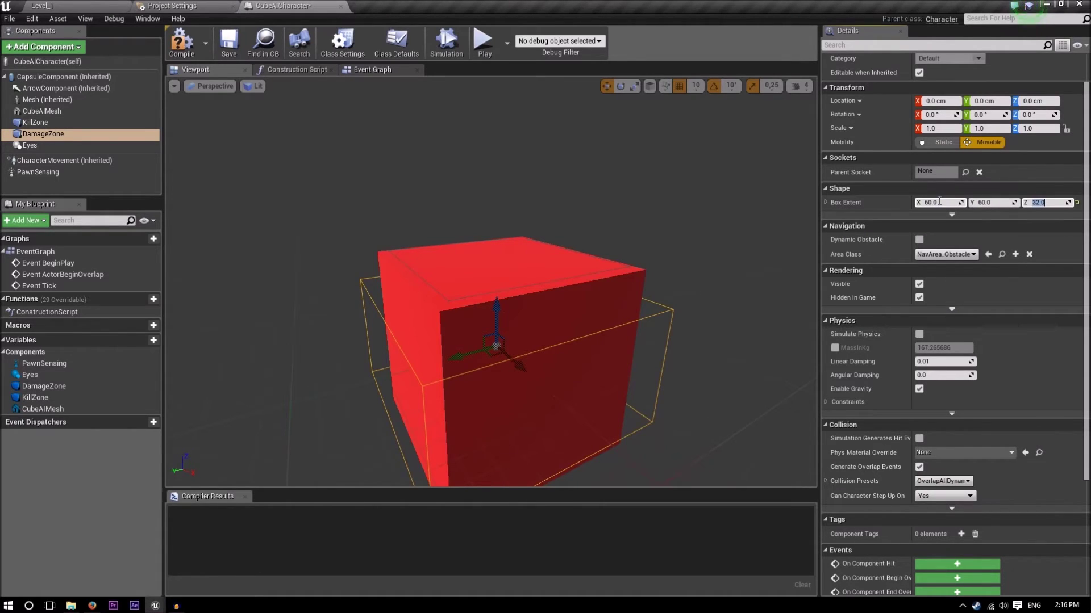
{"action": "type", "text": "20"}
{"action": "key", "text": "Return"}
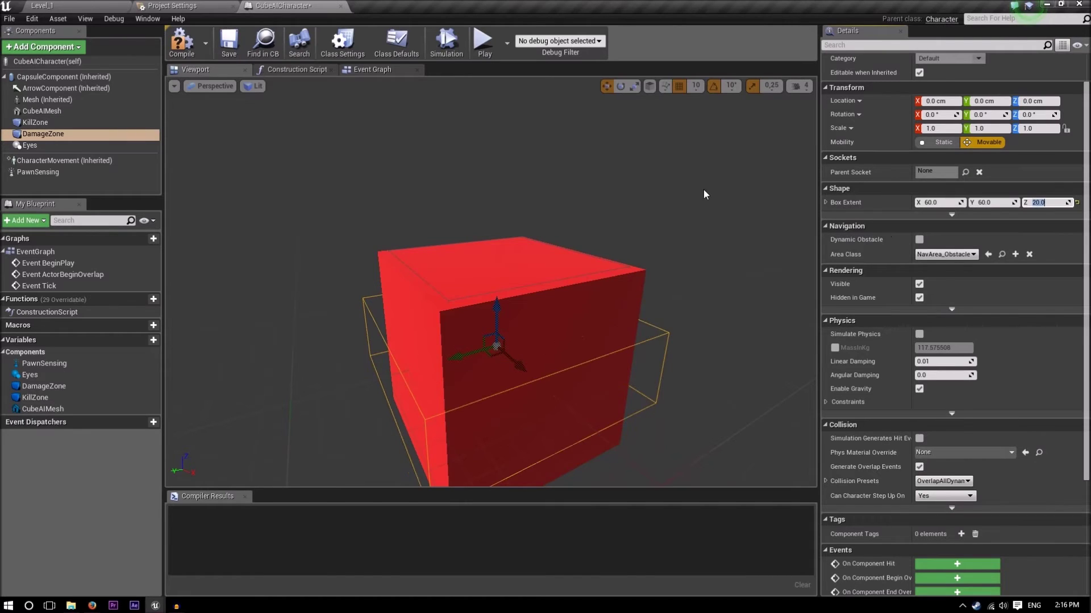
Step: Lower the DamageZone to a Z location of -25 cm and check its position around the cube's base
{"action": "right_click_drag", "start_coordinate": [589, 347], "coordinate": [636, 340]}
{"action": "left_click_drag", "start_coordinate": [687, 253], "coordinate": [563, 353]}
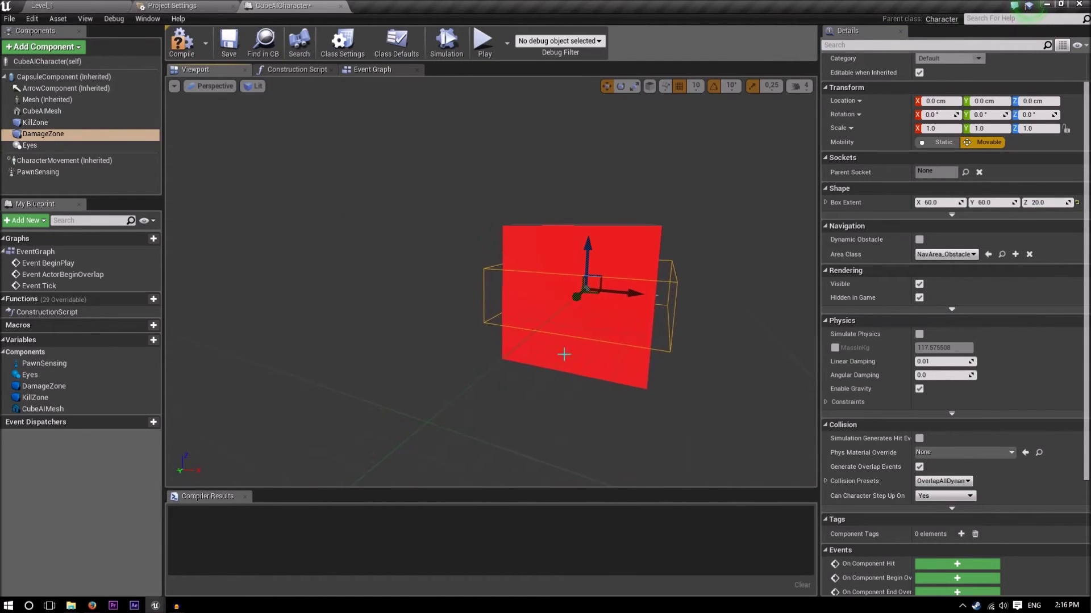
{"action": "left_click", "coordinate": [1037, 102]}
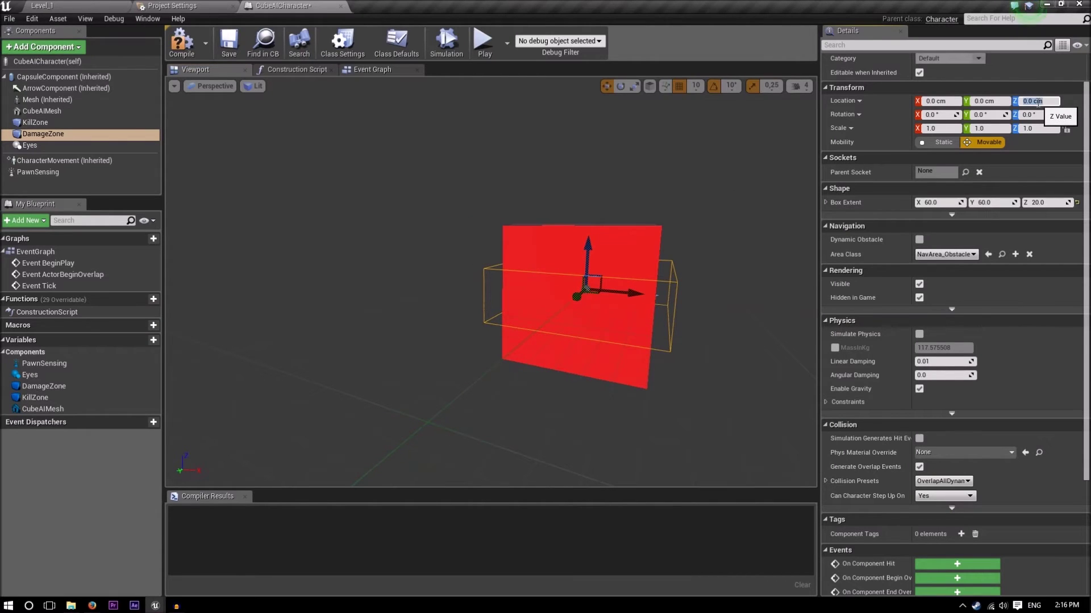
{"action": "type", "text": "-25"}
{"action": "key", "text": "Return"}
{"action": "right_click_drag", "start_coordinate": [568, 227], "coordinate": [545, 239]}
{"action": "right_click_drag", "start_coordinate": [477, 246], "coordinate": [473, 244]}
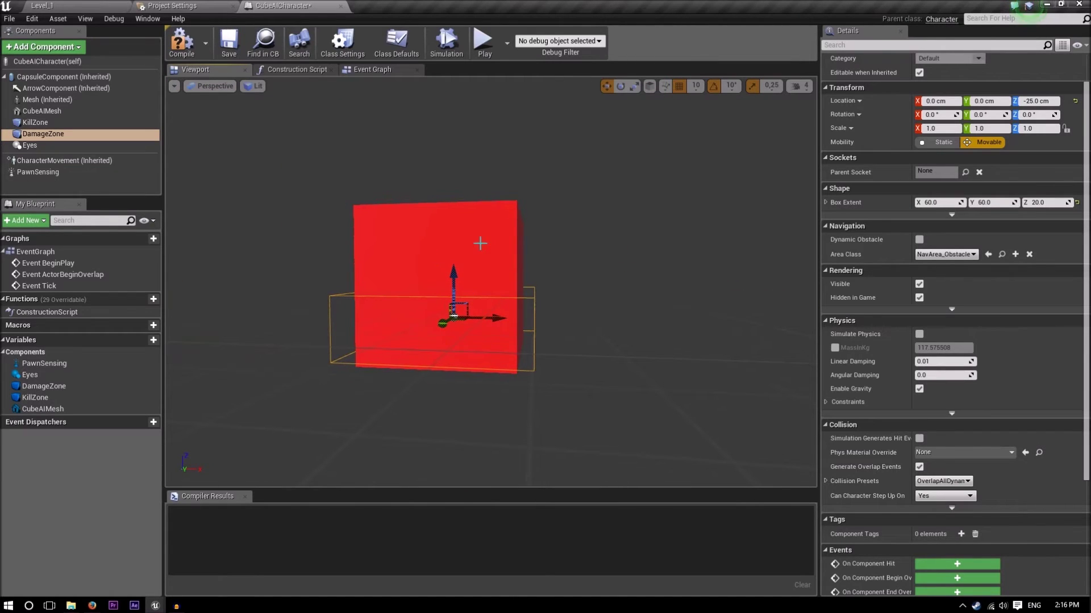
{"action": "right_click_drag", "start_coordinate": [390, 244], "coordinate": [480, 246]}
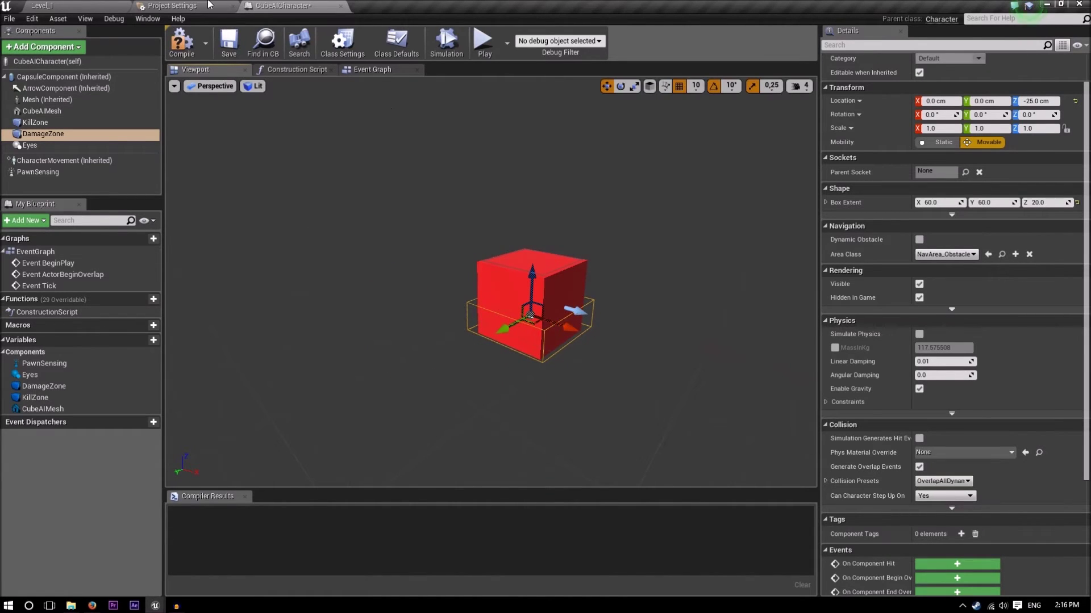
Step: Create a folder named AIWidgets inside the level project's AI content folder and open it
{"action": "left_click", "coordinate": [85, 6]}
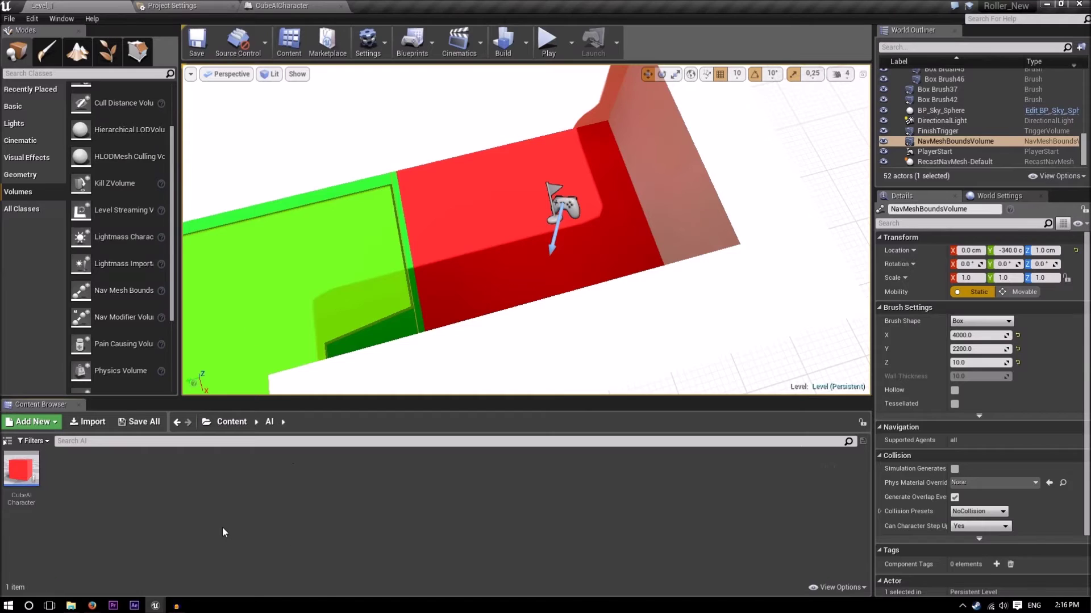
{"action": "left_click", "coordinate": [225, 427]}
{"action": "double_click", "coordinate": [61, 474]}
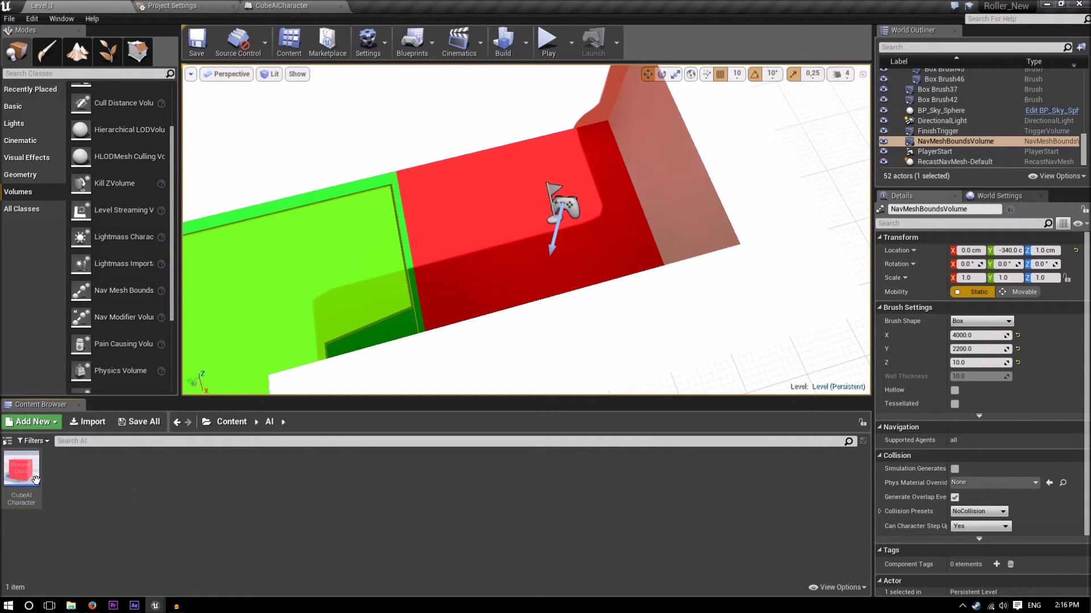
{"action": "right_click", "coordinate": [121, 499]}
{"action": "left_click", "coordinate": [136, 210]}
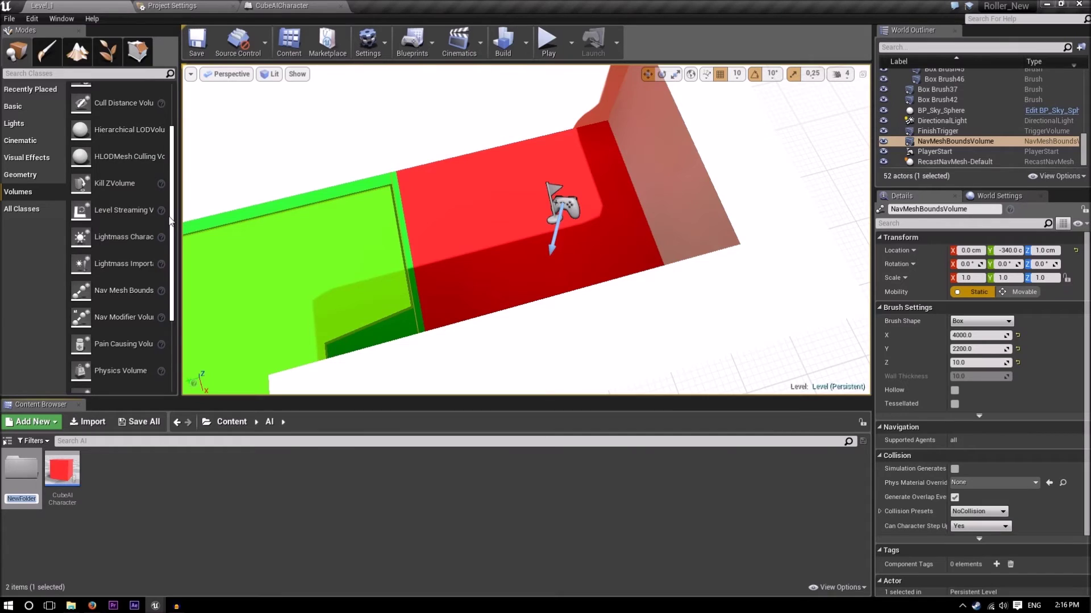
{"action": "type", "text": "AIWidgets"}
{"action": "key", "text": "Return"}
{"action": "double_click", "coordinate": [11, 466]}
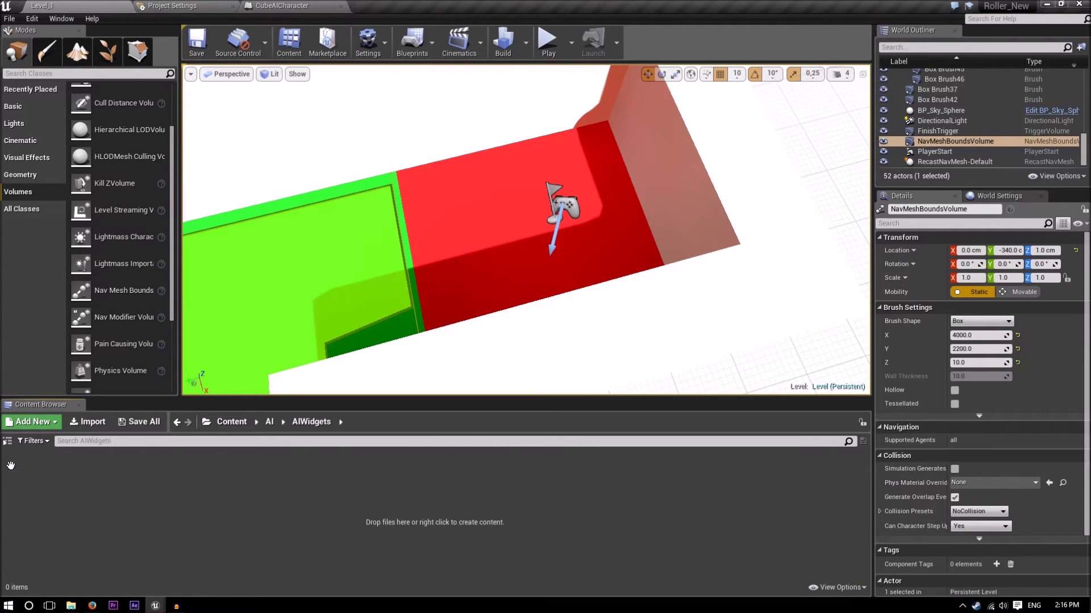
Step: Create a blueprint class named EyesWidget in the AIWidgets folder, with UserWidget as its parent class
{"action": "right_click", "coordinate": [210, 527]}
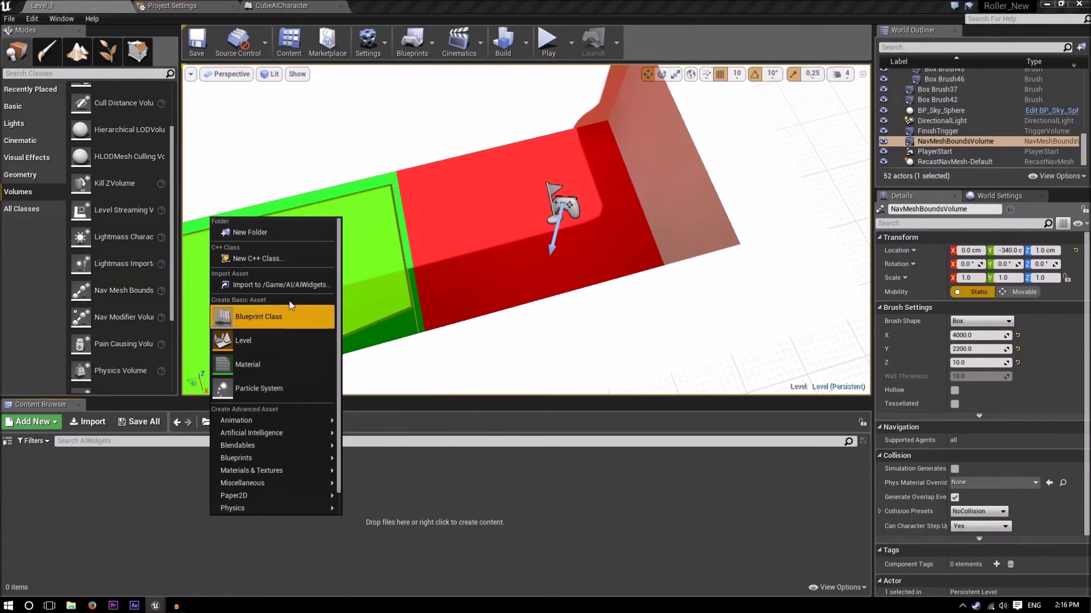
{"action": "mouse_move", "coordinate": [290, 490]}
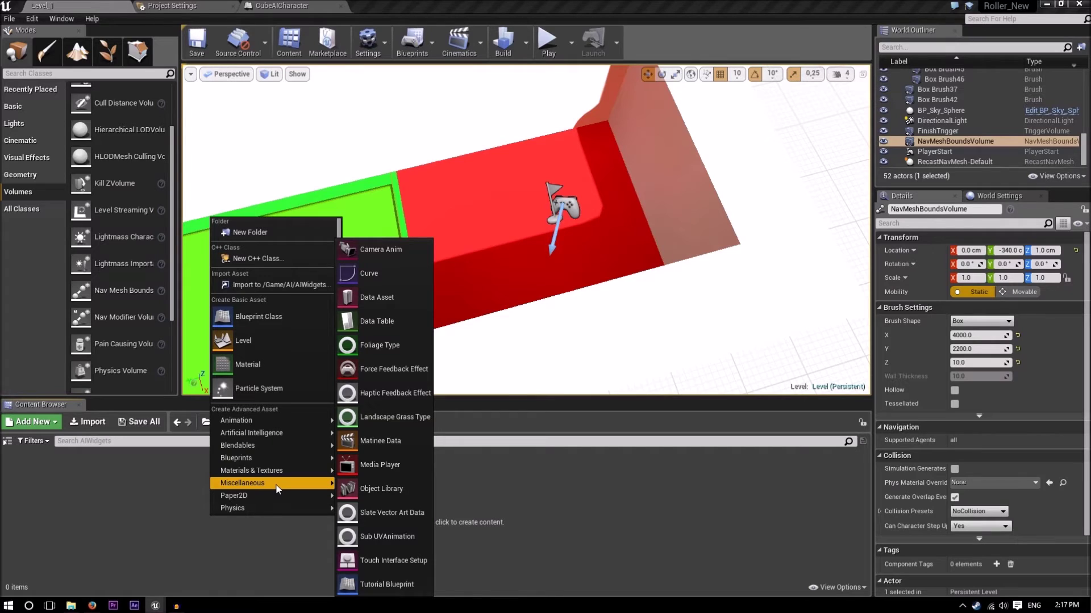
{"action": "left_click", "coordinate": [240, 314]}
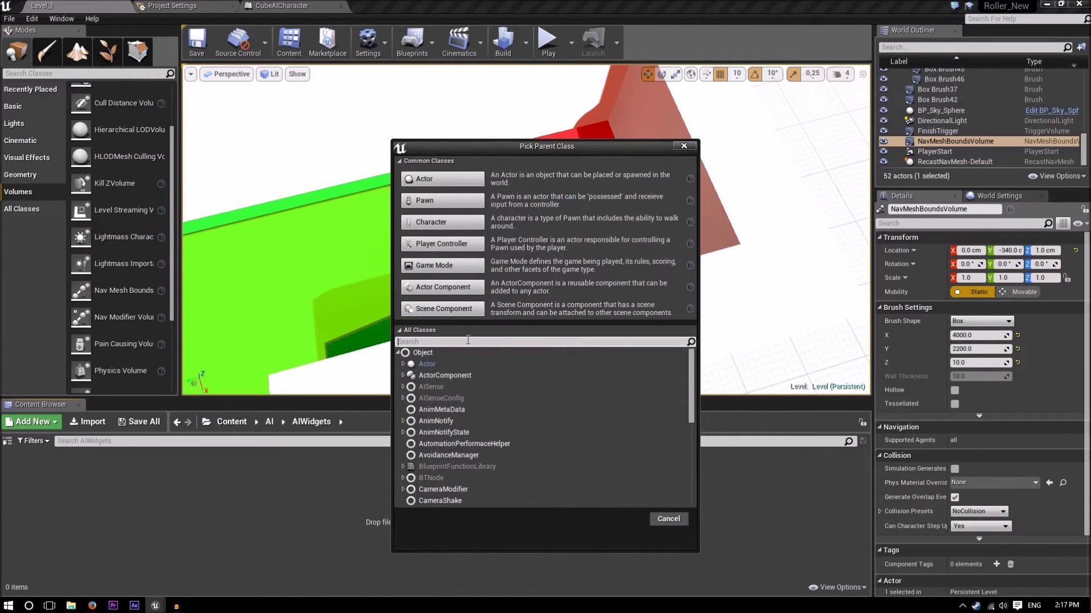
{"action": "type", "text": "widge"}
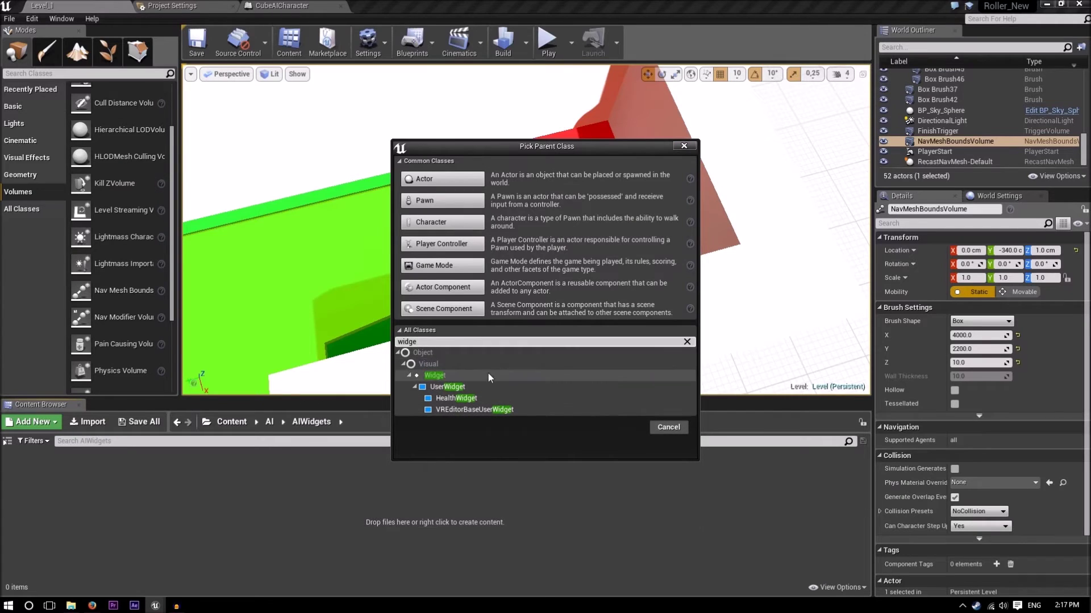
{"action": "left_click", "coordinate": [489, 387]}
{"action": "left_click", "coordinate": [625, 429]}
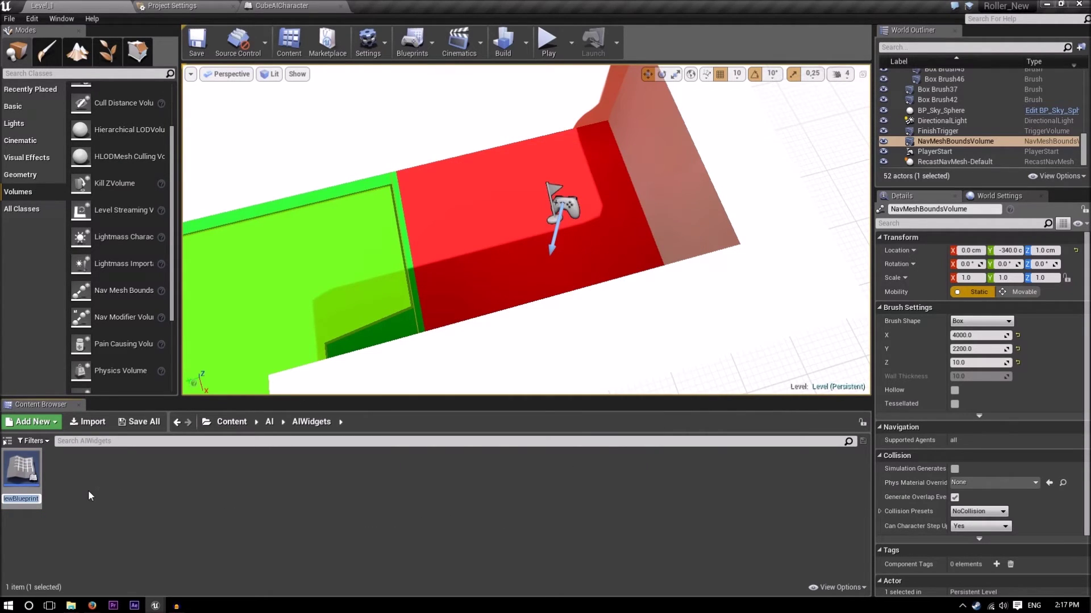
{"action": "type", "text": "EyesWidget"}
{"action": "key", "text": "Return"}
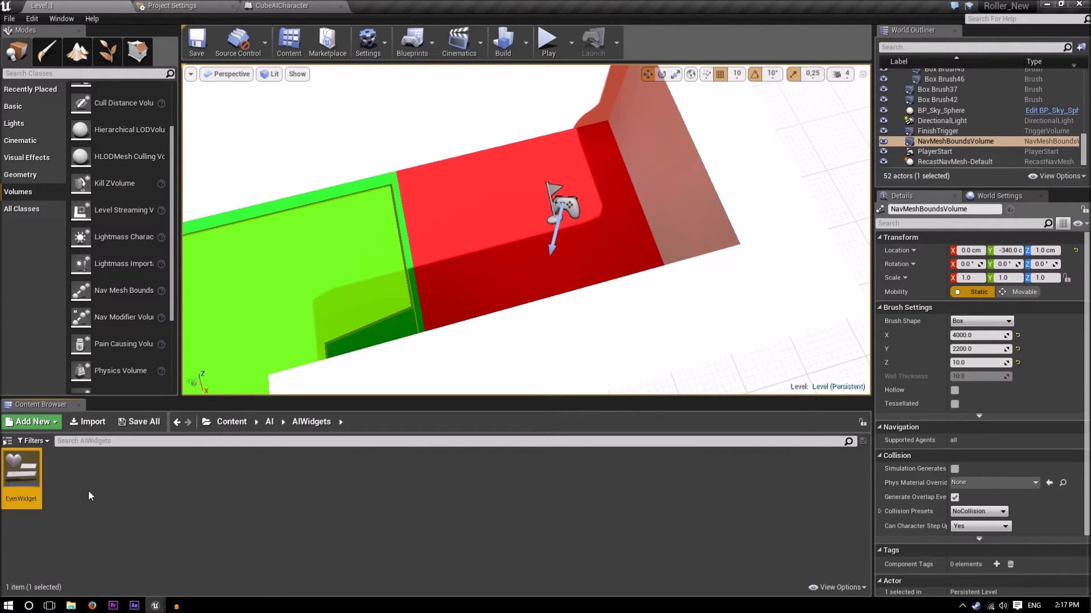
{"action": "left_click", "coordinate": [275, 5]}
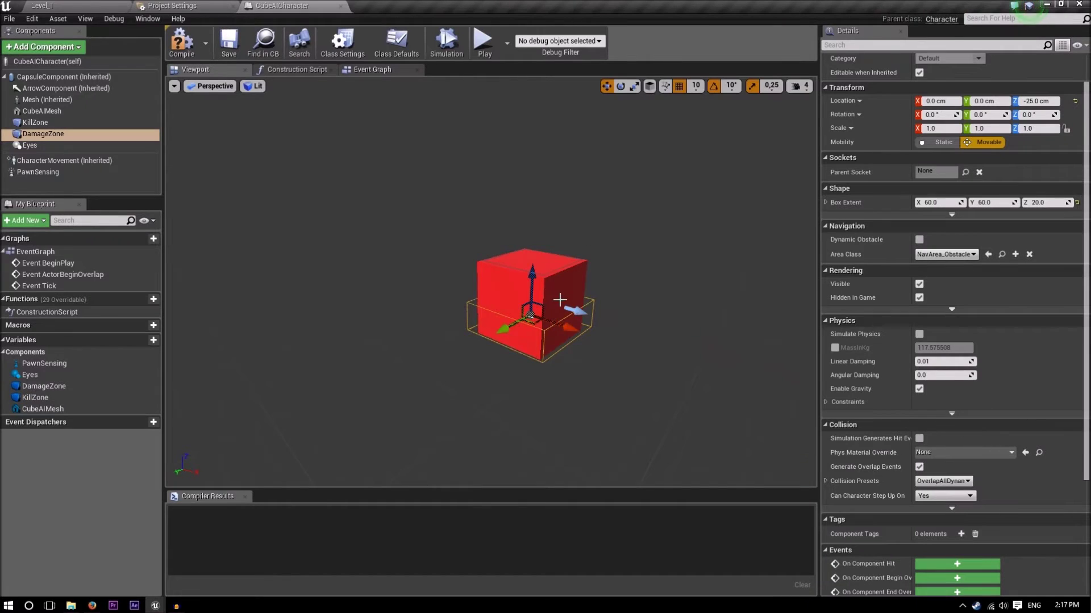
{"action": "right_click_drag", "start_coordinate": [560, 301], "coordinate": [580, 313]}
{"action": "left_click_drag", "start_coordinate": [495, 316], "coordinate": [488, 317]}
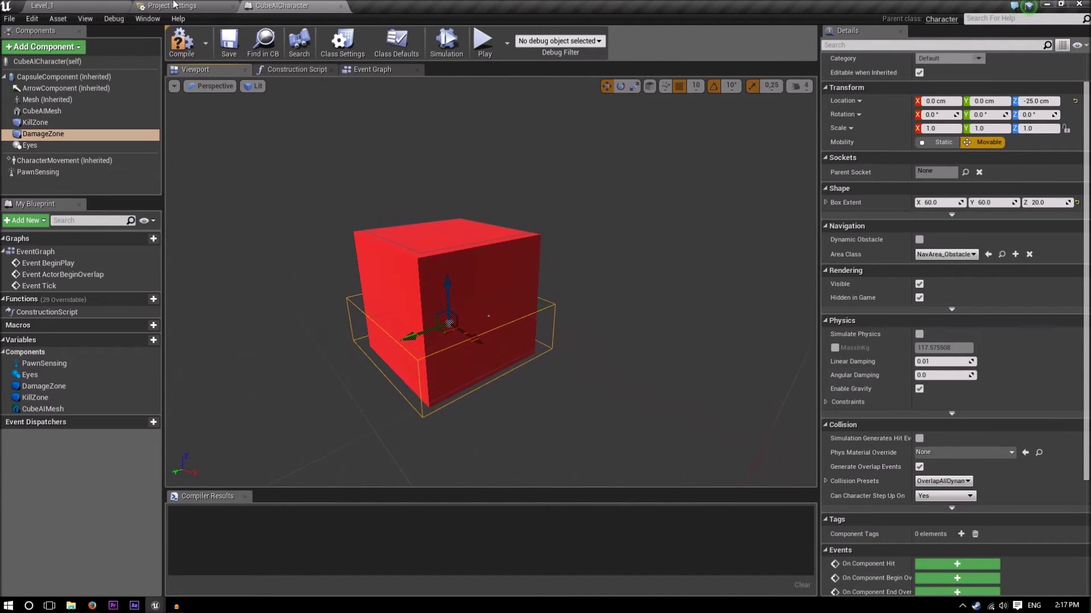
Step: Open the EyesWidget blueprint from the AIWidgets folder and dock its editor alongside the other open editors
{"action": "left_click", "coordinate": [73, 8]}
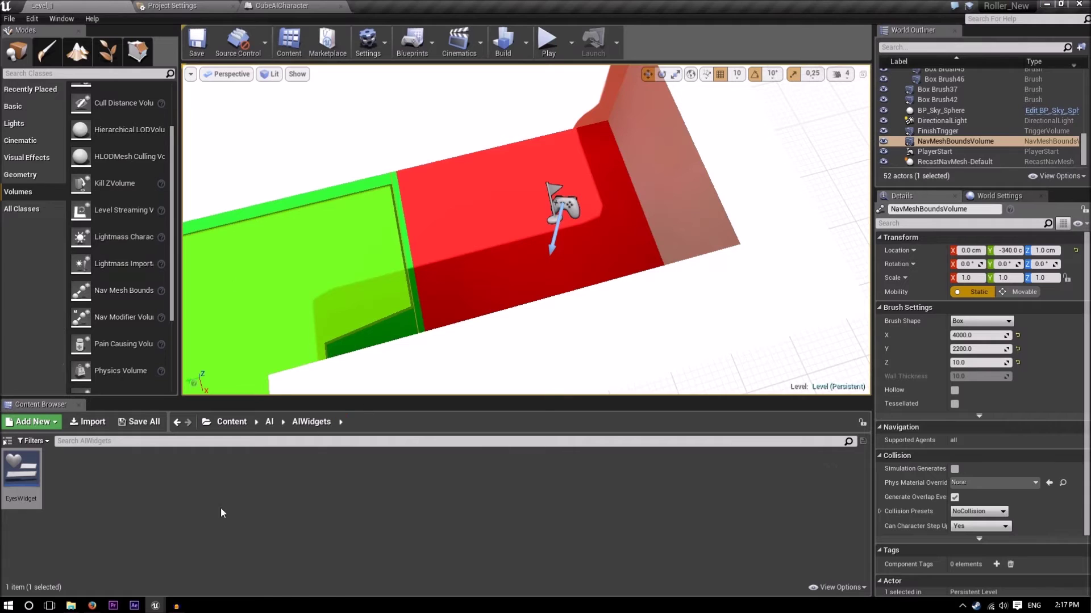
{"action": "double_click", "coordinate": [21, 471]}
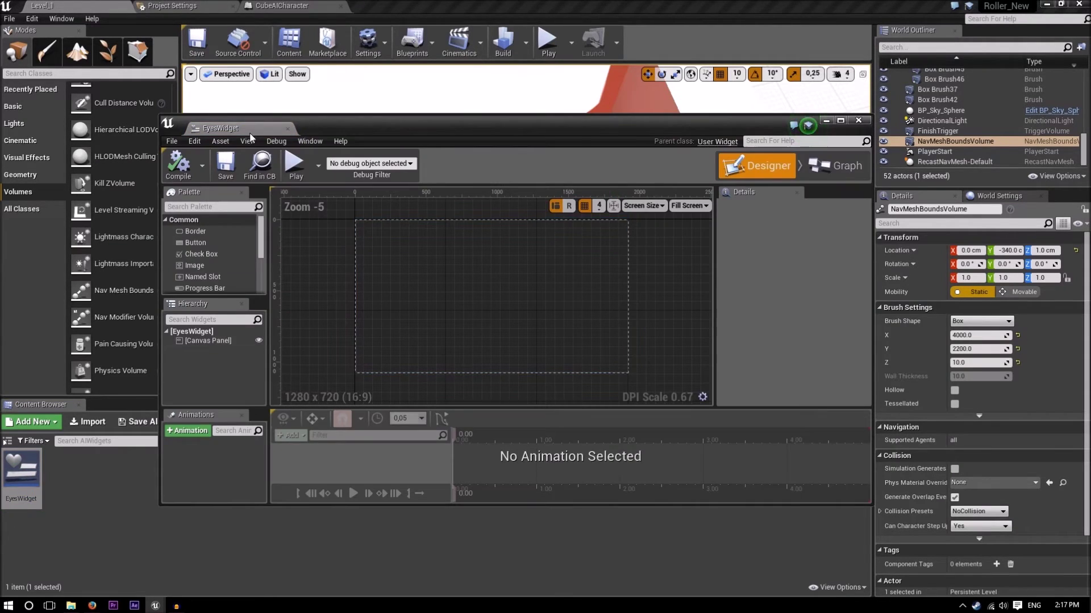
{"action": "left_click_drag", "start_coordinate": [249, 132], "coordinate": [305, 4]}
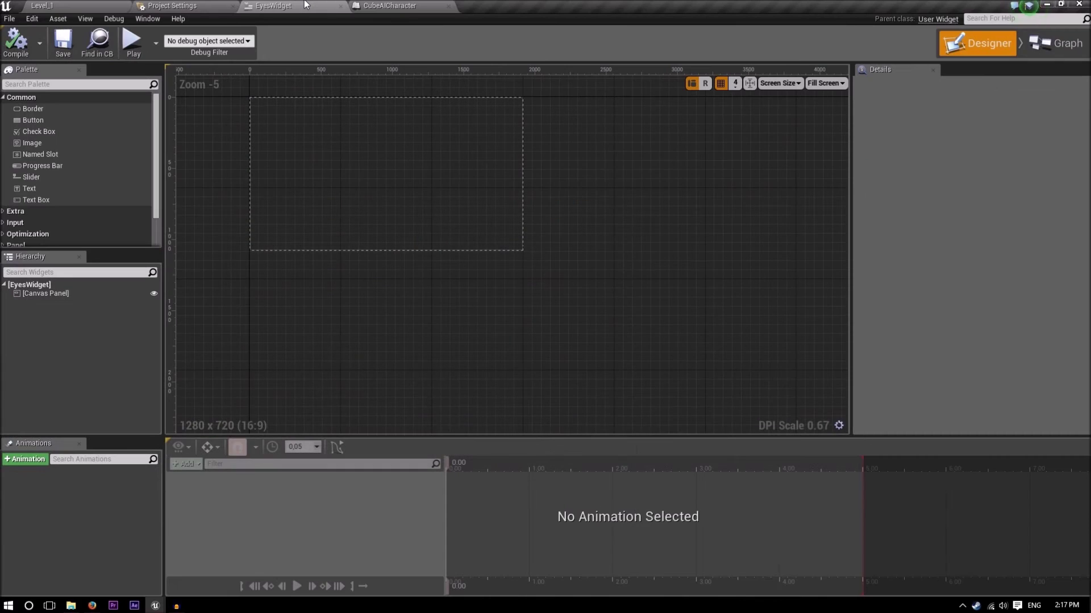
{"action": "right_click_drag", "start_coordinate": [348, 193], "coordinate": [486, 332]}
{"action": "scroll", "coordinate": [487, 333], "scroll_direction": "up", "scroll_amount": 2}
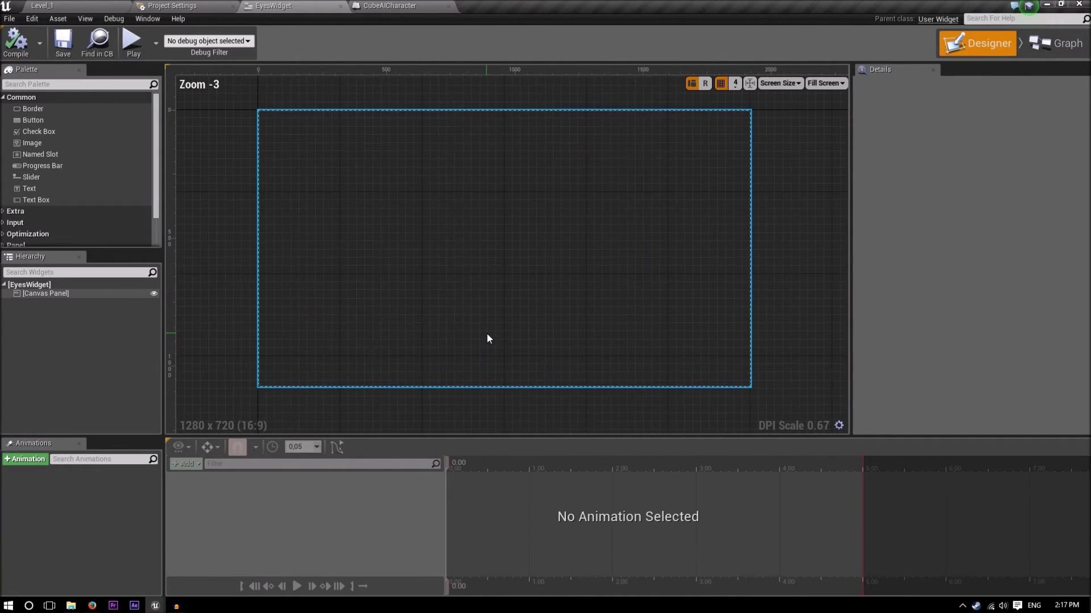
{"action": "left_click", "coordinate": [825, 84]}
{"action": "left_click", "coordinate": [822, 93]}
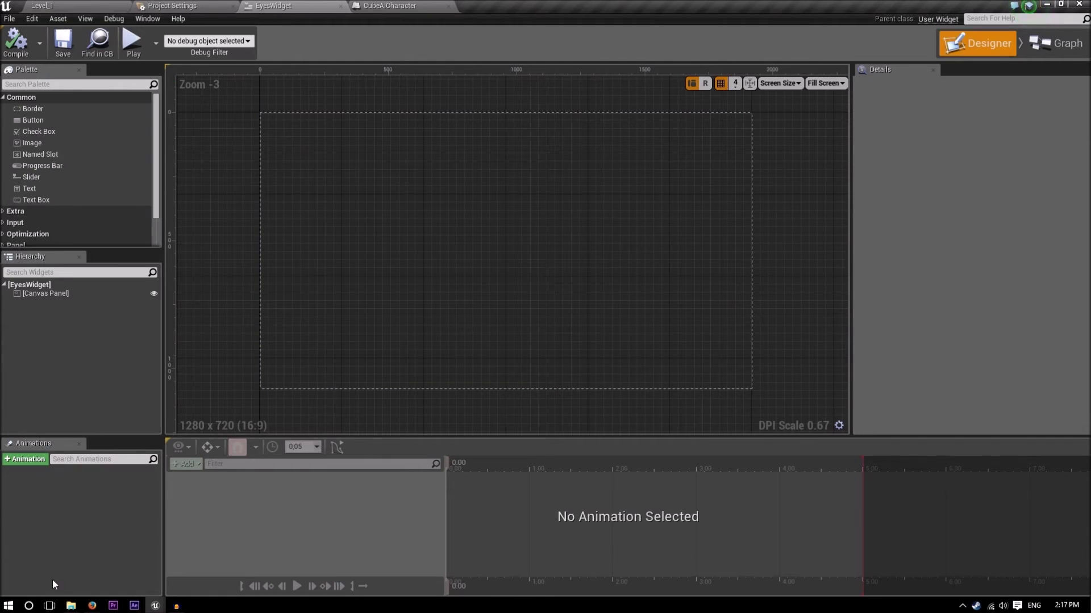
{"action": "mouse_move", "coordinate": [73, 608]}
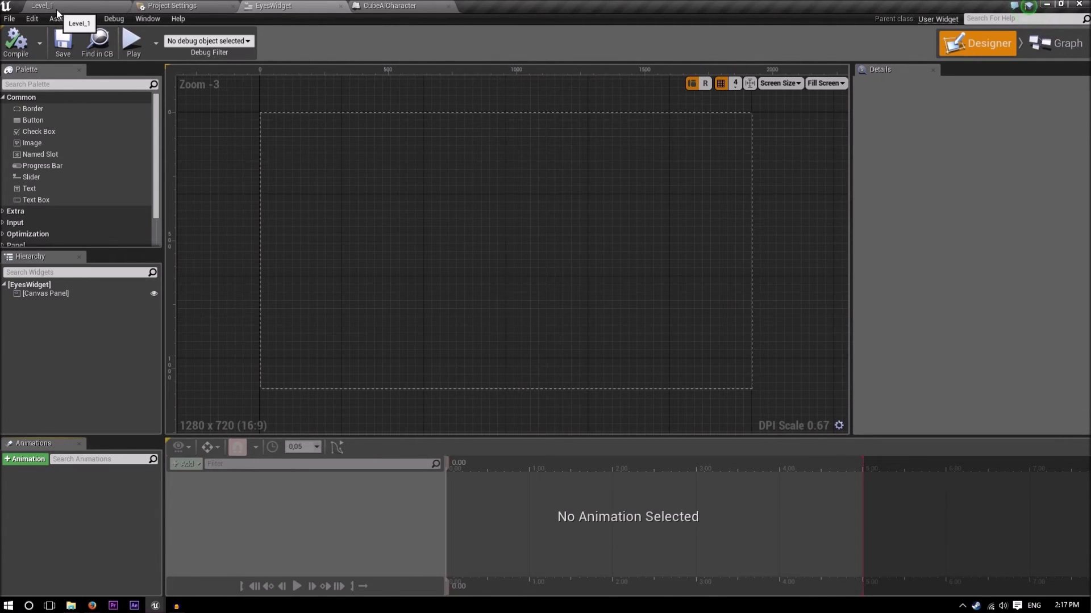
{"action": "left_click", "coordinate": [71, 607]}
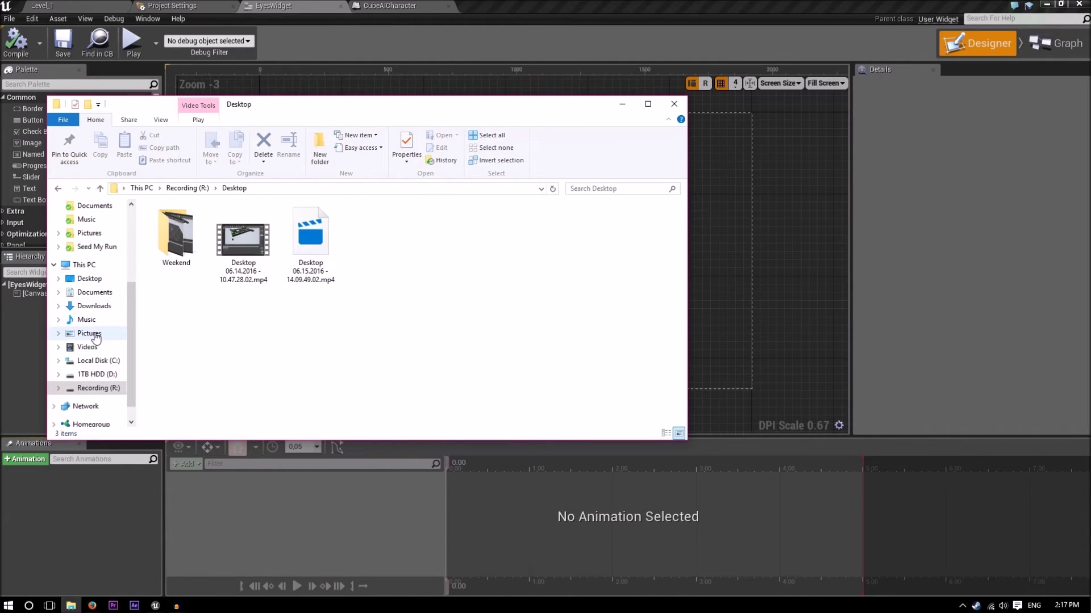
{"action": "left_click_drag", "start_coordinate": [293, 105], "coordinate": [0, 107]}
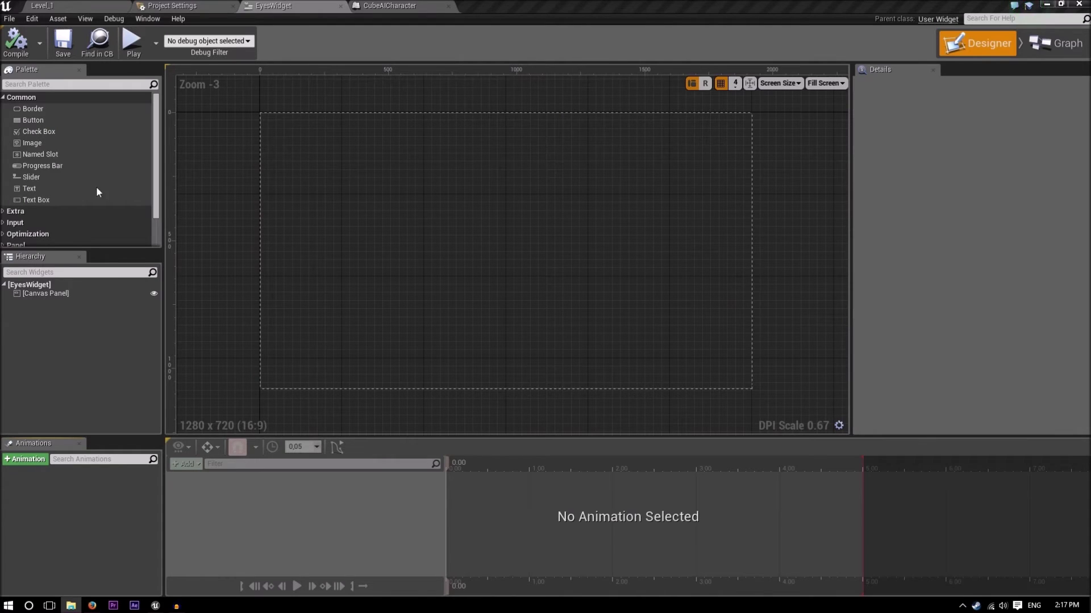
Step: Import the eyes picture 93540-200.png from the Pictures folder into the level project's AIWidgets content folder
{"action": "left_click", "coordinate": [85, 6]}
{"action": "right_click", "coordinate": [119, 500]}
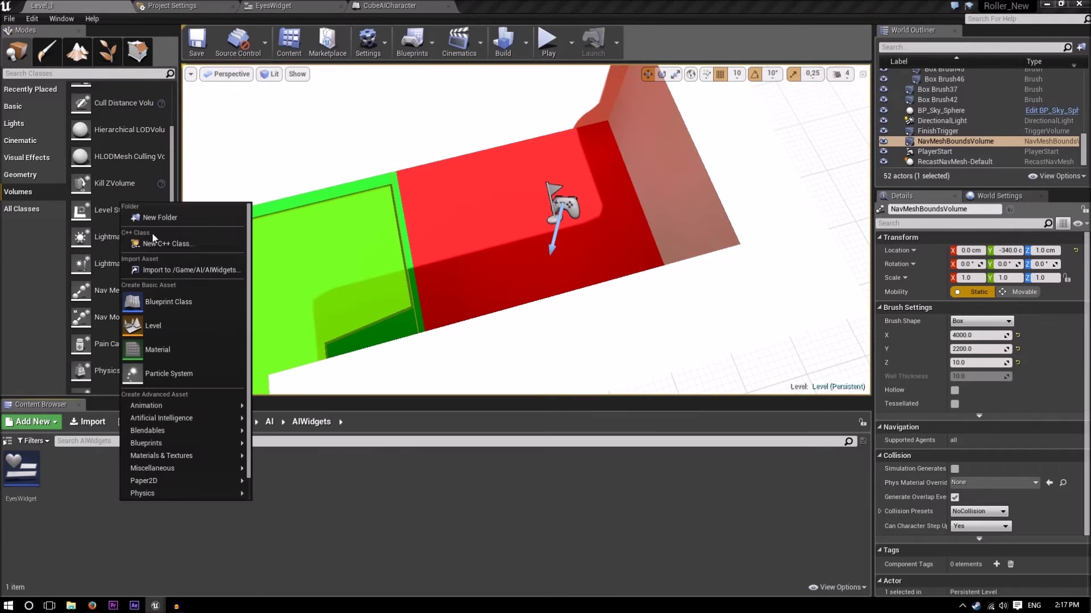
{"action": "left_click", "coordinate": [186, 270]}
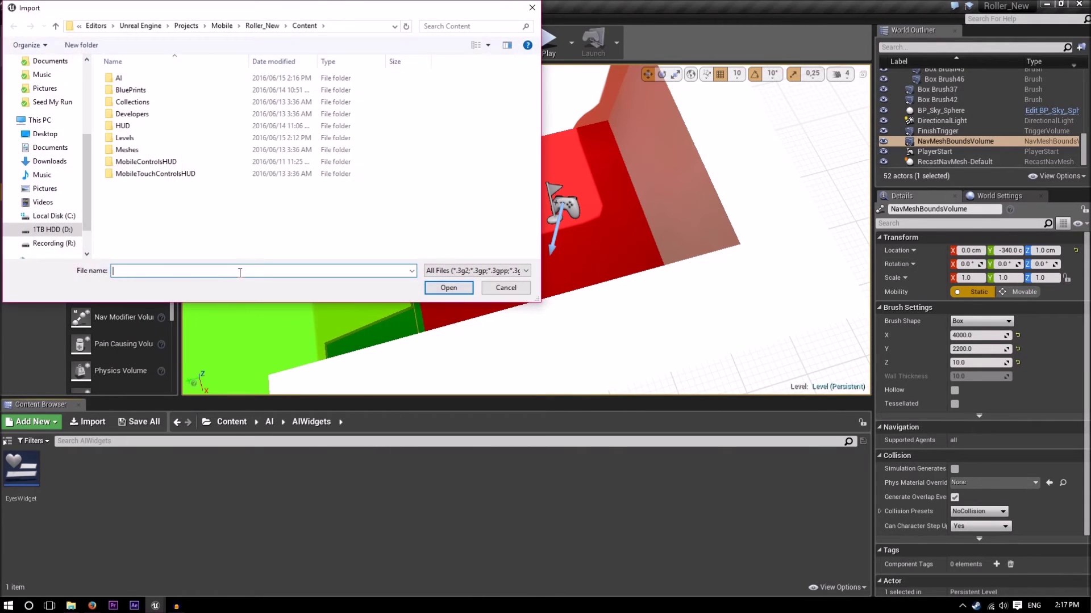
{"action": "left_click", "coordinate": [44, 189]}
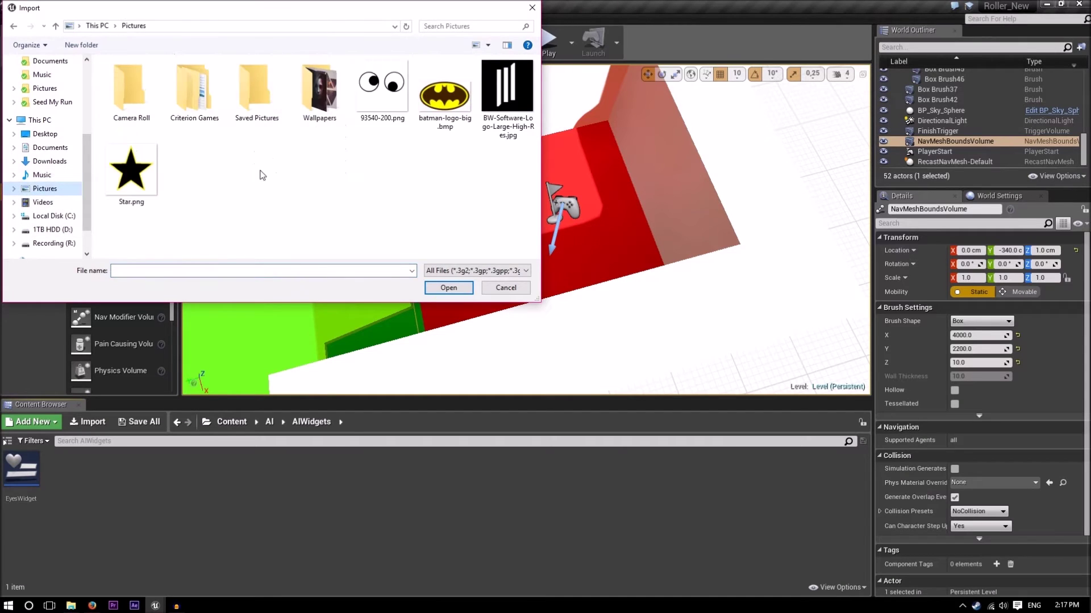
{"action": "left_click", "coordinate": [387, 103]}
{"action": "double_click", "coordinate": [387, 102]}
{"action": "left_click", "coordinate": [149, 492]}
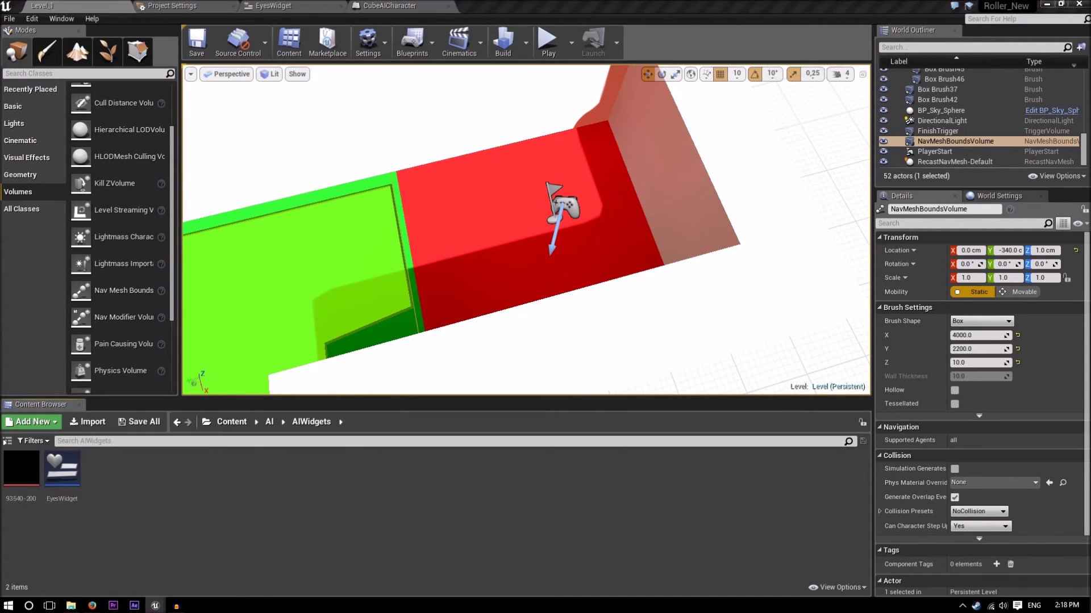
{"action": "left_click", "coordinate": [22, 471]}
{"action": "left_click", "coordinate": [162, 513]}
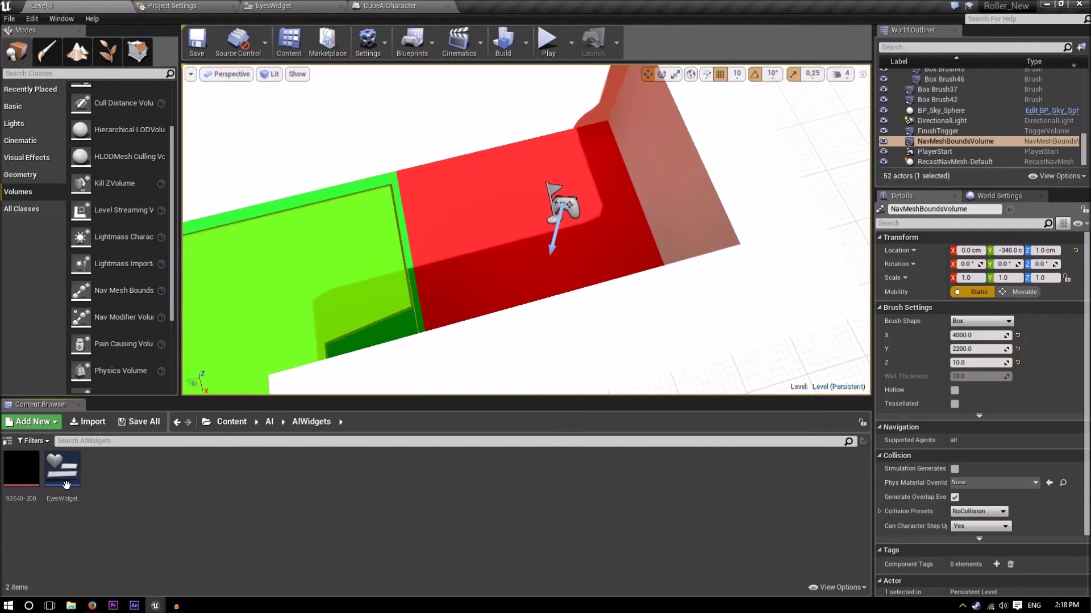
Step: Open the EyesWidget blueprint and add an Image widget inside its Canvas Panel
{"action": "double_click", "coordinate": [59, 473]}
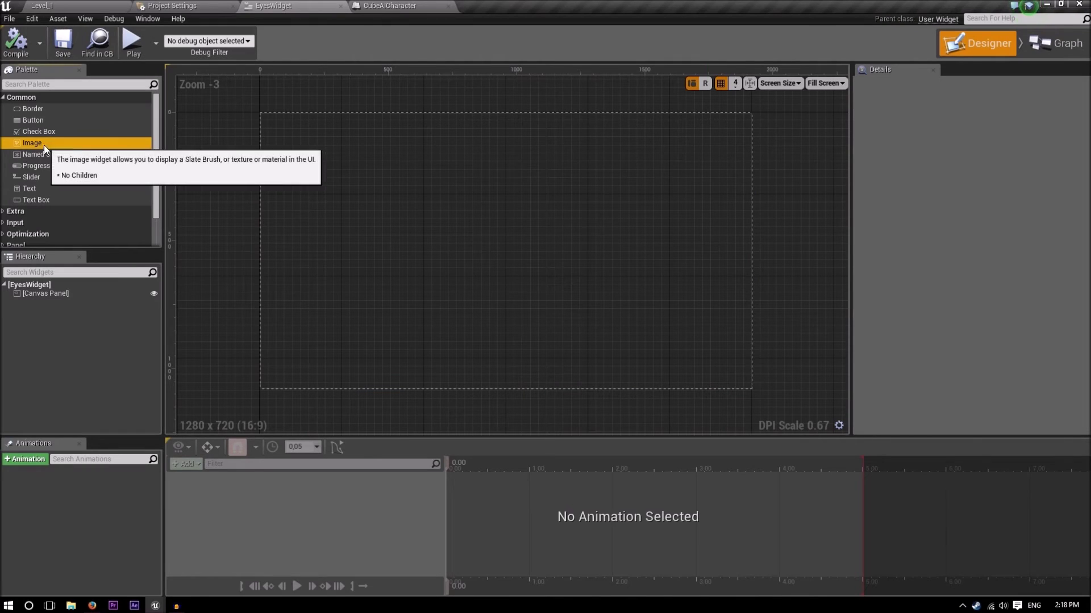
{"action": "left_click_drag", "start_coordinate": [43, 143], "coordinate": [57, 291]}
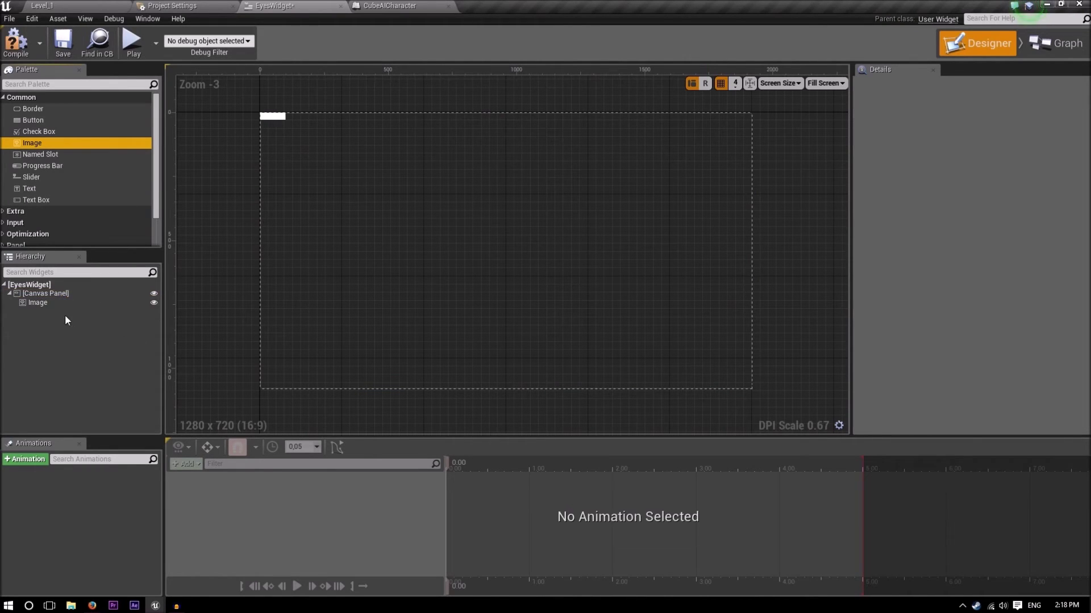
{"action": "left_click", "coordinate": [56, 4]}
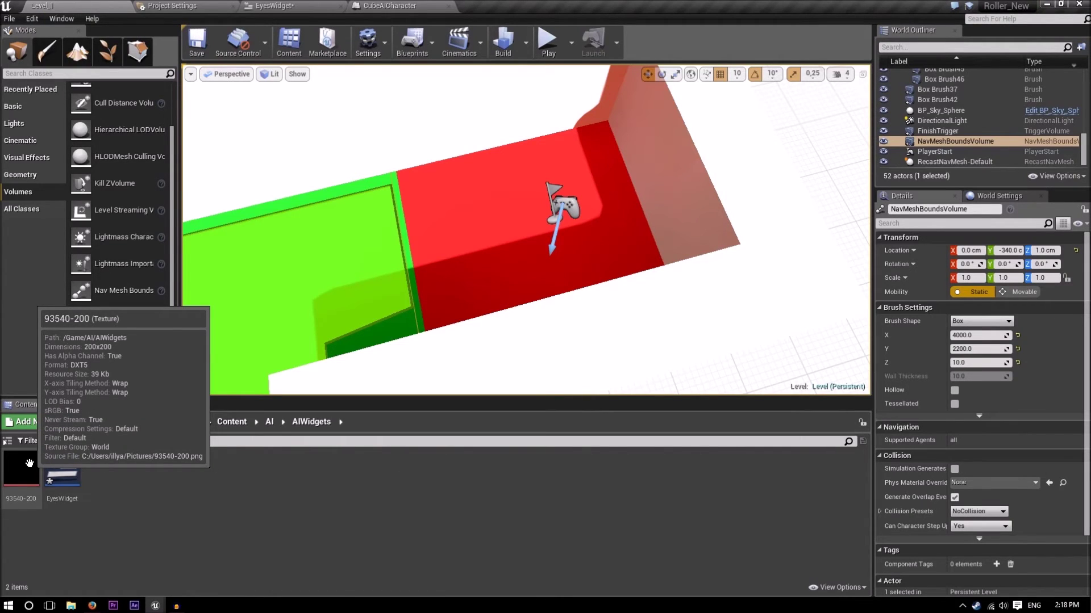
{"action": "left_click", "coordinate": [274, 6]}
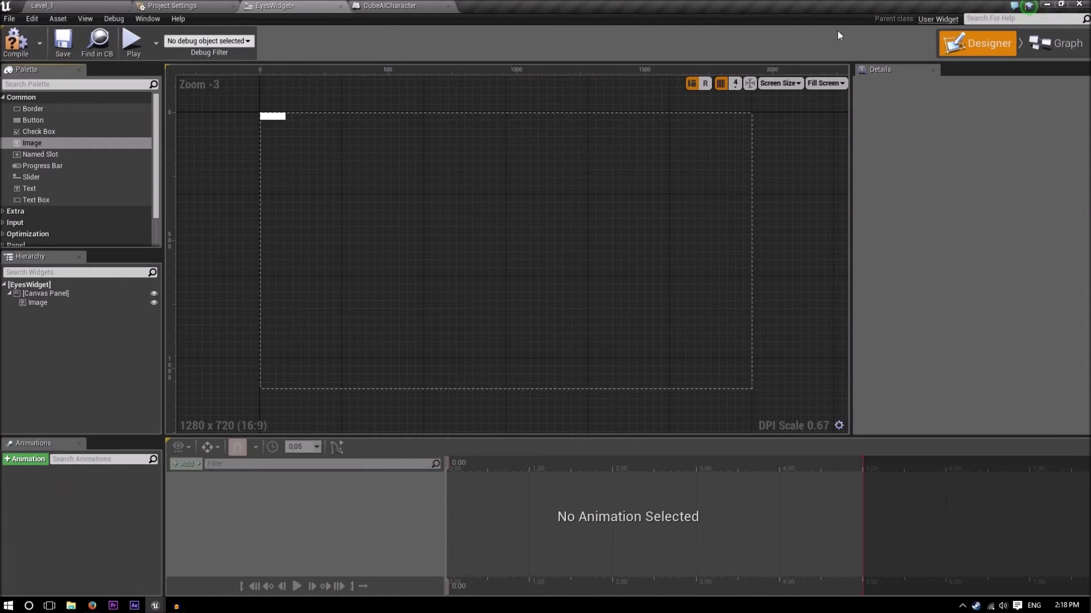
Step: Switch the EyesWidget designer preview to a Custom size with a width and height of 200
{"action": "left_click", "coordinate": [827, 85]}
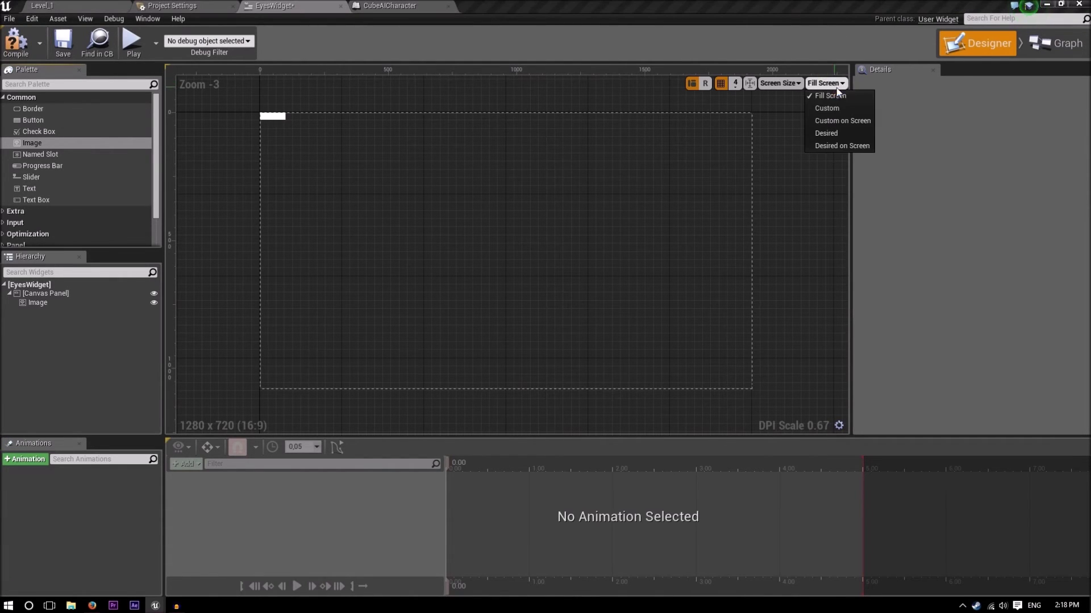
{"action": "left_click", "coordinate": [842, 107]}
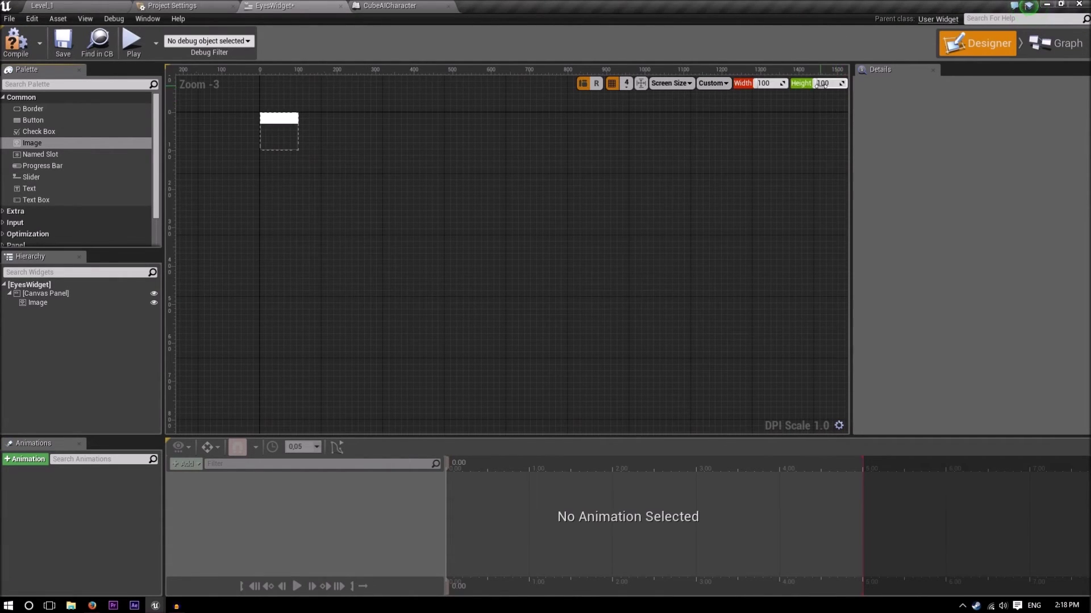
{"action": "left_click", "coordinate": [766, 83]}
{"action": "type", "text": "20"}
{"action": "key", "text": "Tab"}
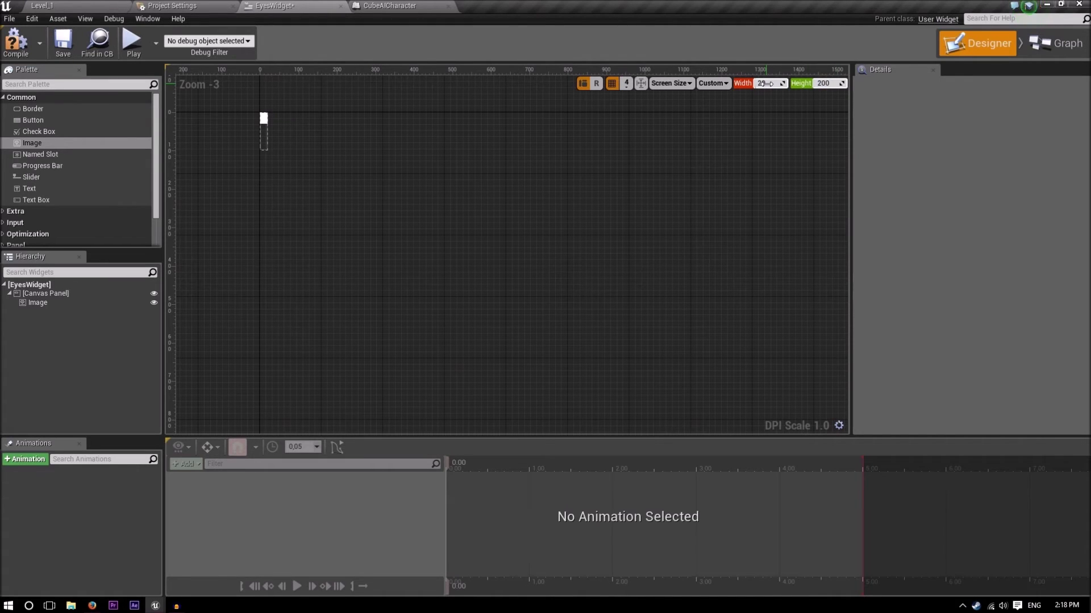
{"action": "key", "text": "Return"}
{"action": "left_click", "coordinate": [767, 83]}
{"action": "type", "text": "200"}
{"action": "key", "text": "Return"}
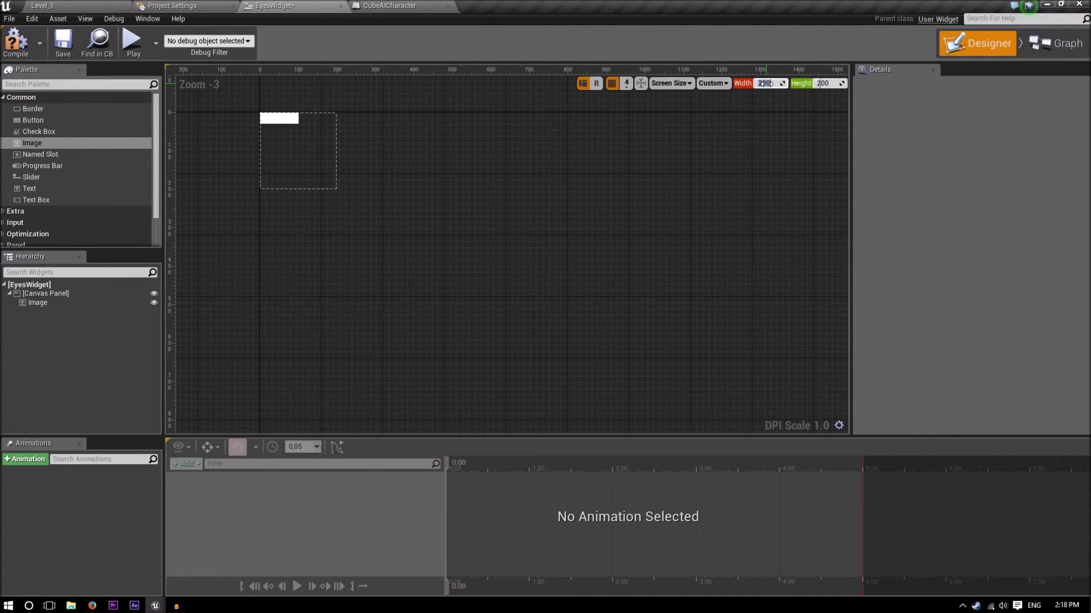
Step: Anchor the Image widget to the center of the canvas and reset its X and Y positions to 0
{"action": "left_click", "coordinate": [320, 152]}
{"action": "scroll", "coordinate": [379, 179], "scroll_direction": "up", "scroll_amount": 4}
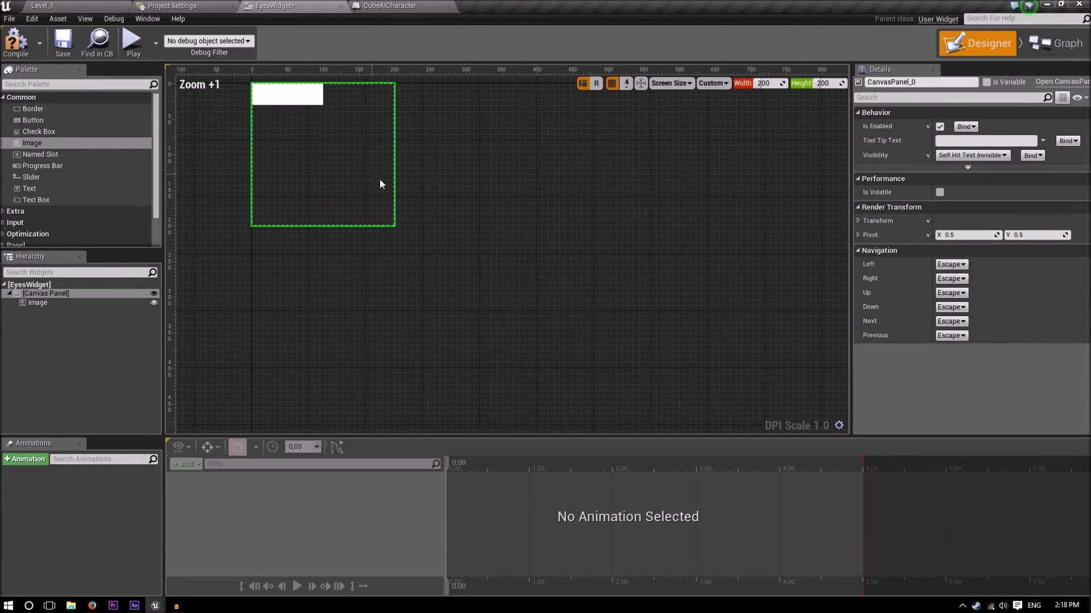
{"action": "left_click", "coordinate": [411, 198]}
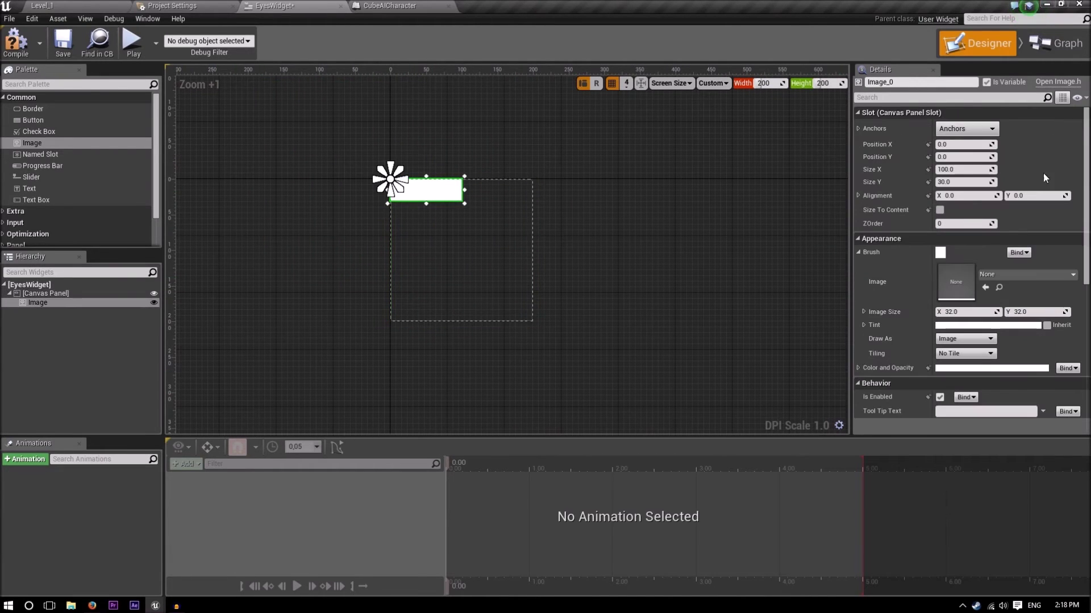
{"action": "left_click", "coordinate": [966, 128]}
{"action": "left_click", "coordinate": [990, 200]}
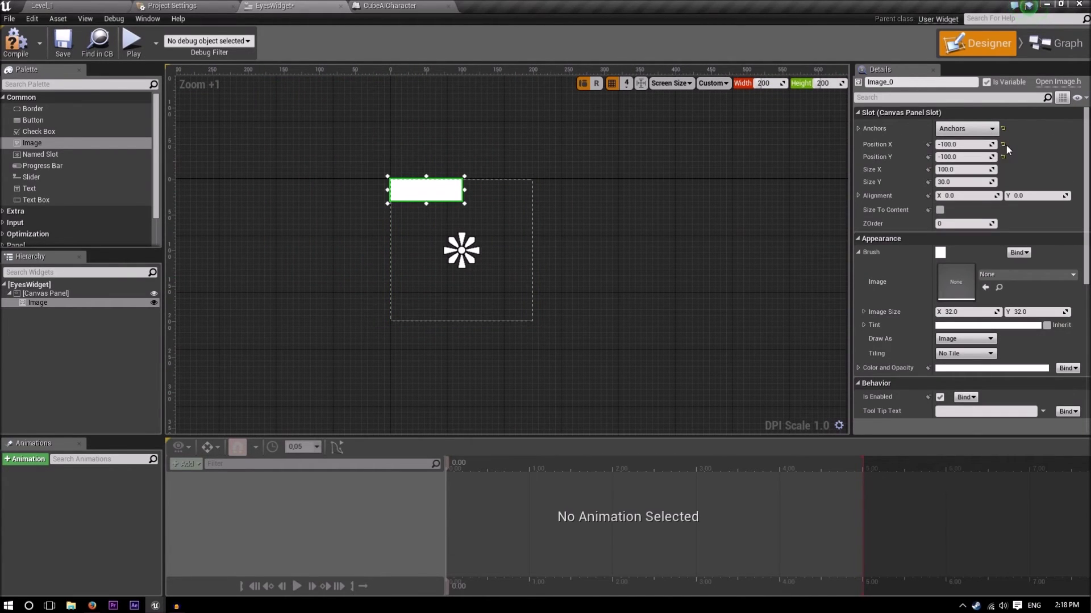
{"action": "left_click", "coordinate": [1003, 144]}
{"action": "left_click", "coordinate": [1004, 157]}
Step: Set the Image widget's size to 200 by 200 and its alignment to 0.5 in X and Y
{"action": "left_click", "coordinate": [961, 169]}
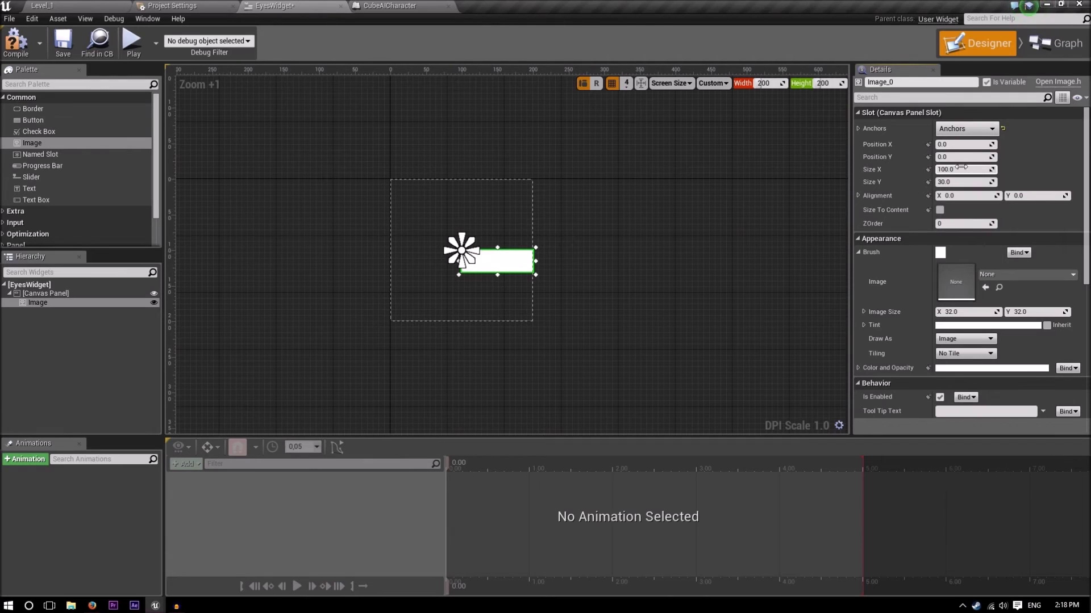
{"action": "type", "text": "200"}
{"action": "key", "text": "Tab"}
{"action": "type", "text": "200"}
{"action": "key", "text": "Tab"}
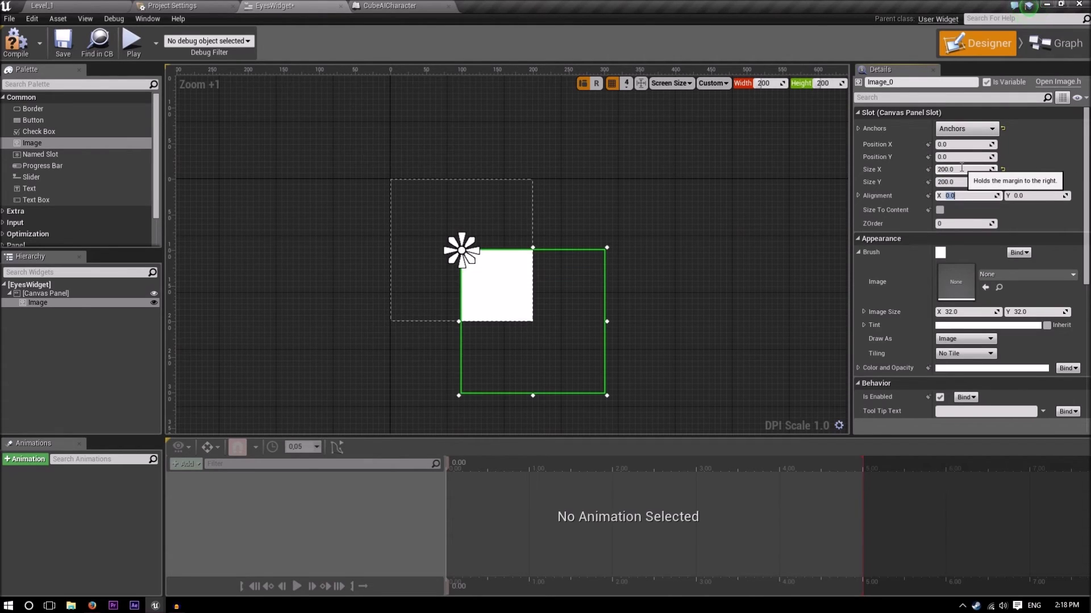
{"action": "type", "text": ".5"}
{"action": "key", "text": "Tab"}
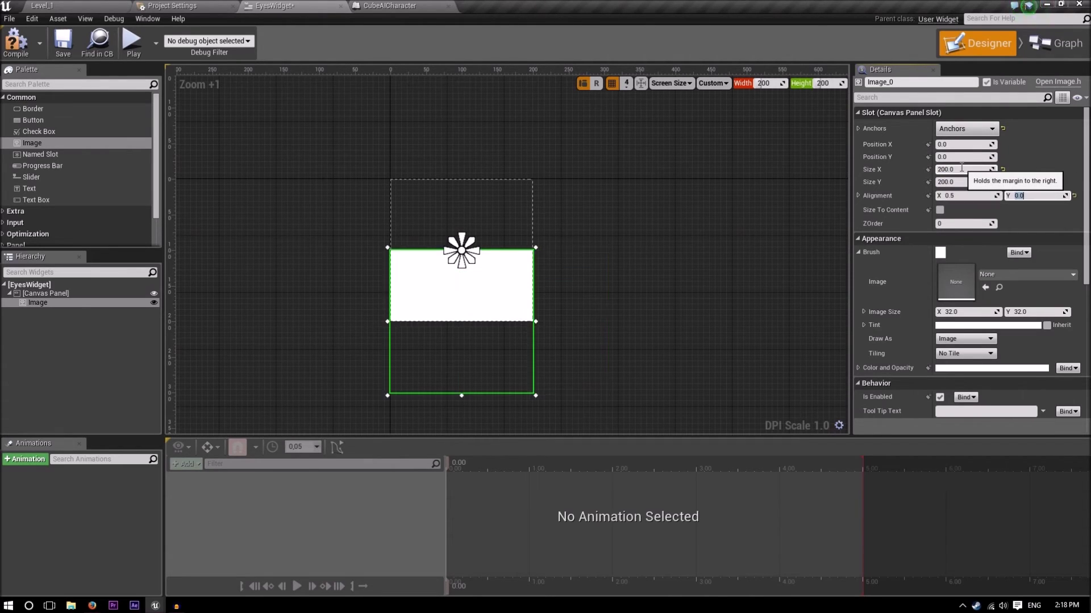
{"action": "type", "text": ".5"}
{"action": "key", "text": "Return"}
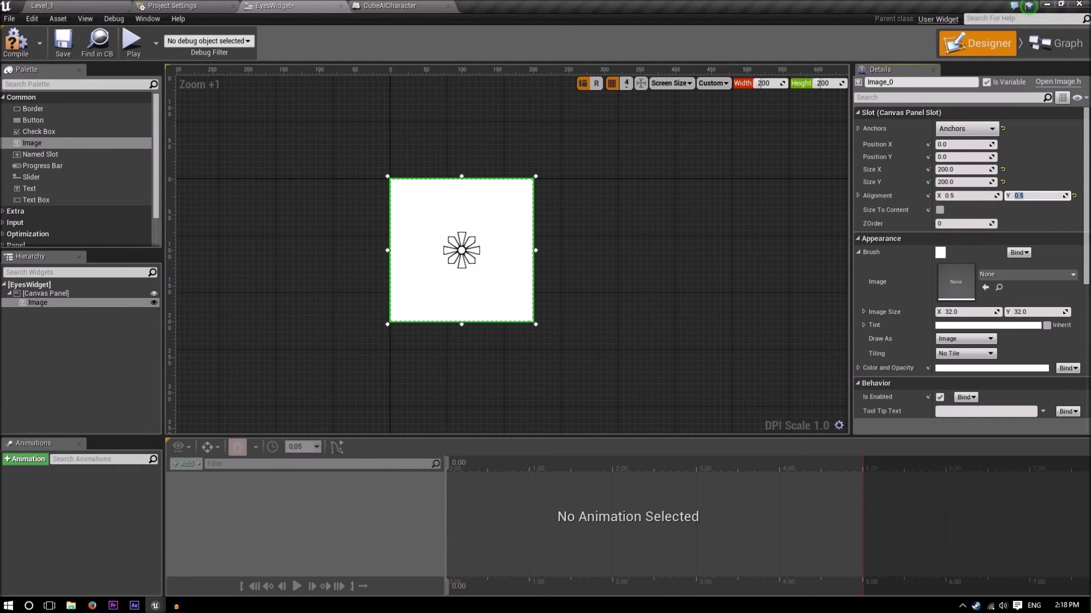
{"action": "left_click", "coordinate": [656, 254]}
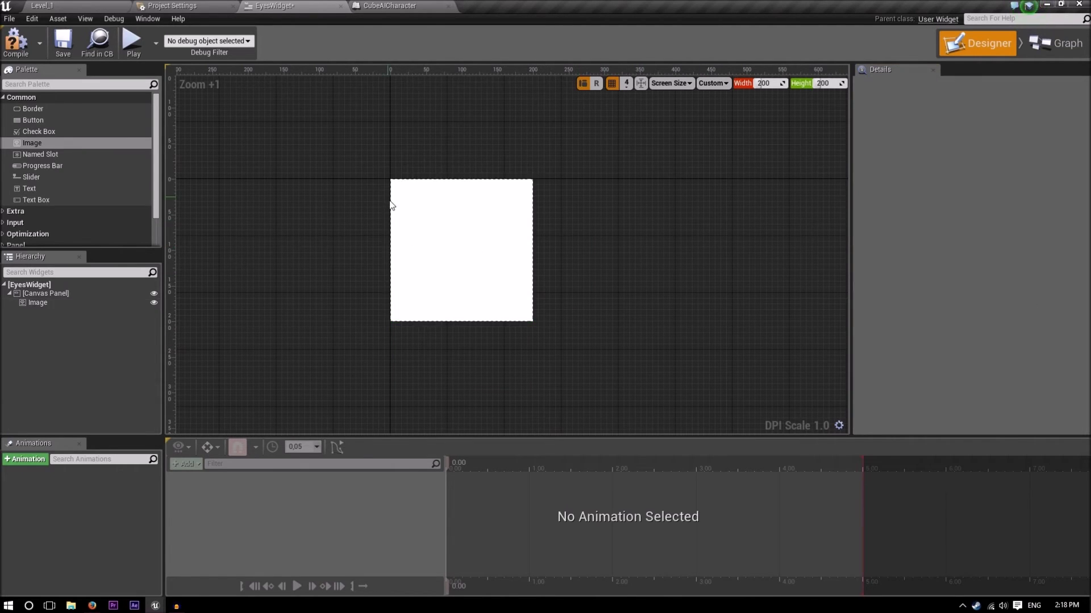
Step: Assign the 93540-200 texture as the Image widget's brush image and save EyesWidget
{"action": "left_click", "coordinate": [392, 206]}
{"action": "left_click", "coordinate": [1026, 275]}
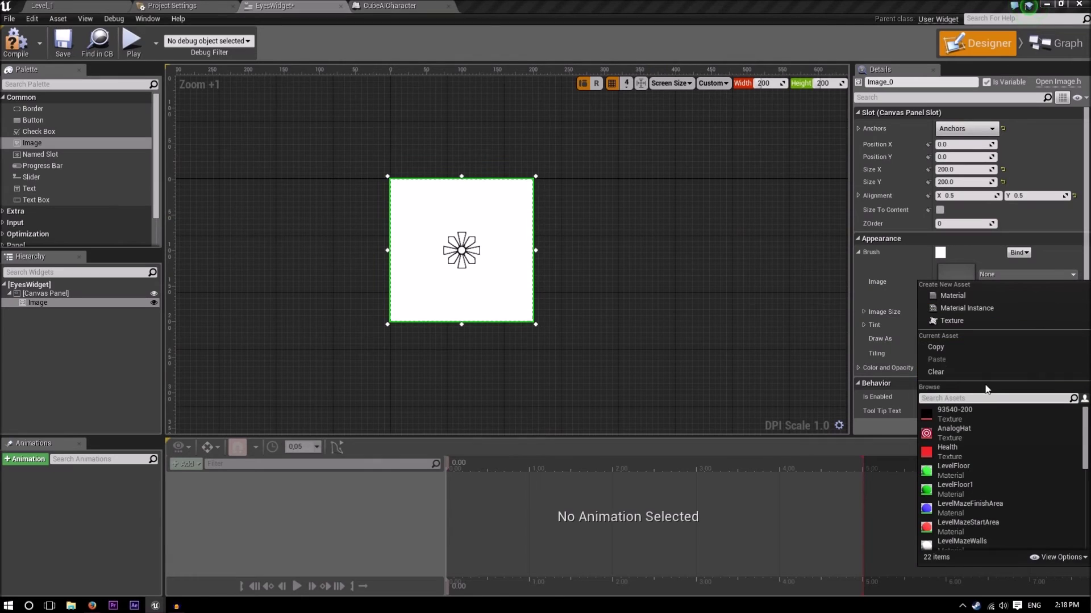
{"action": "left_click", "coordinate": [959, 416]}
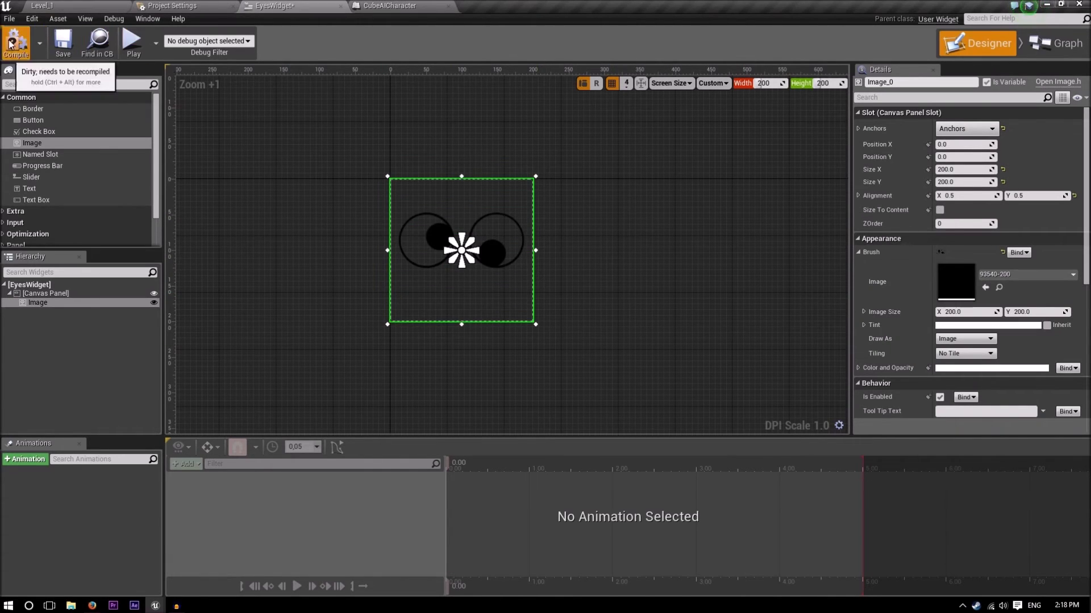
{"action": "left_click", "coordinate": [63, 43]}
Step: Assign EyesWidget as the Widget Class of the Eyes component in CubeAICharacter and inspect it on the cube
{"action": "left_click", "coordinate": [387, 5]}
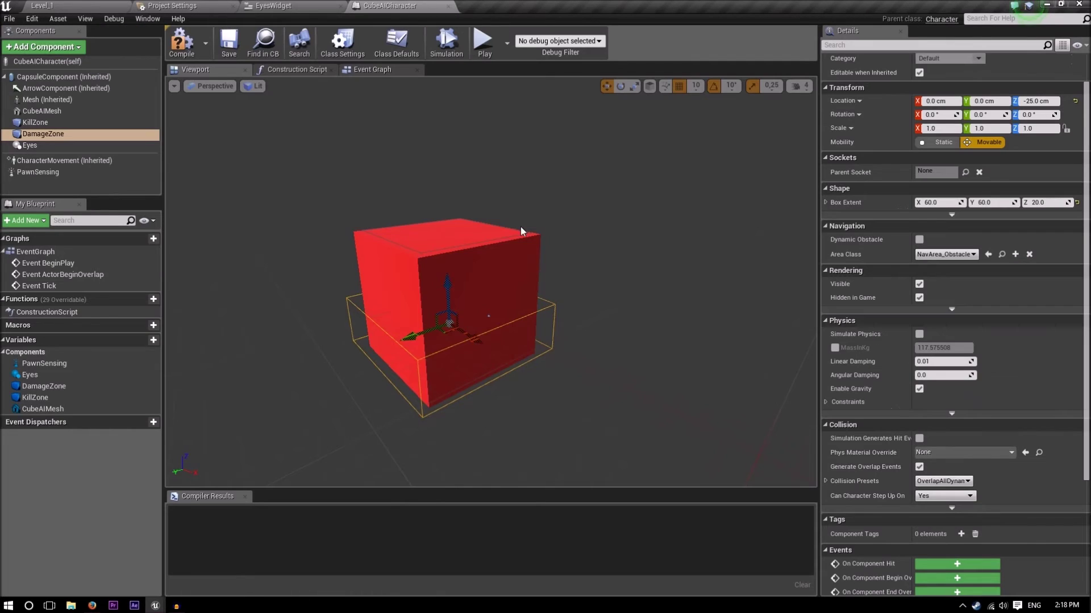
{"action": "mouse_move", "coordinate": [613, 273]}
{"action": "right_mouse_down"}
{"action": "mouse_move", "coordinate": [633, 281]}
{"action": "mouse_move", "coordinate": [585, 298]}
{"action": "mouse_move", "coordinate": [613, 273]}
{"action": "right_mouse_up"}
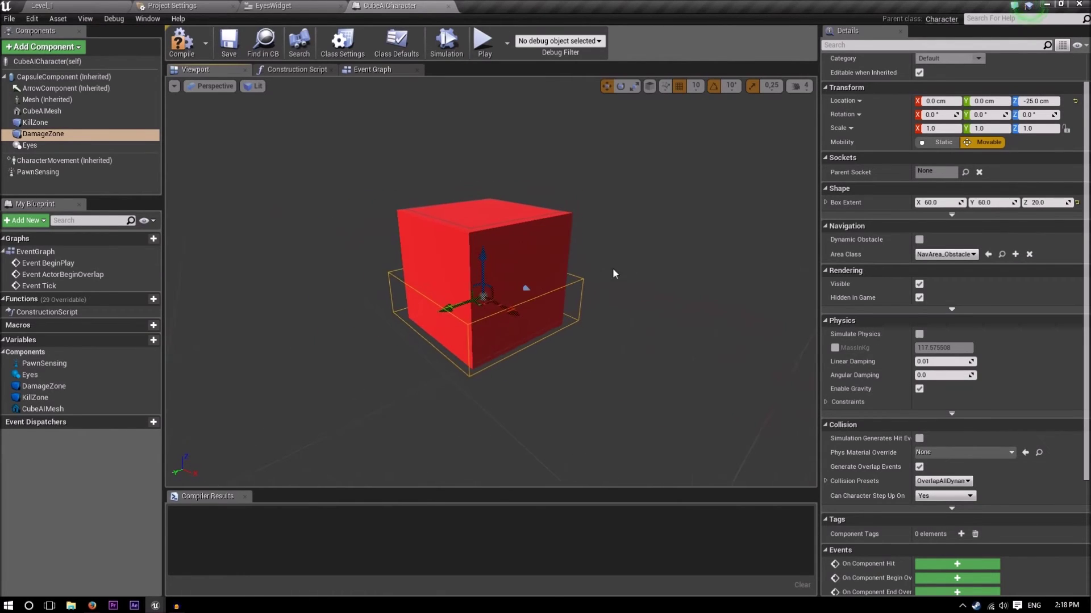
{"action": "left_click", "coordinate": [31, 146]}
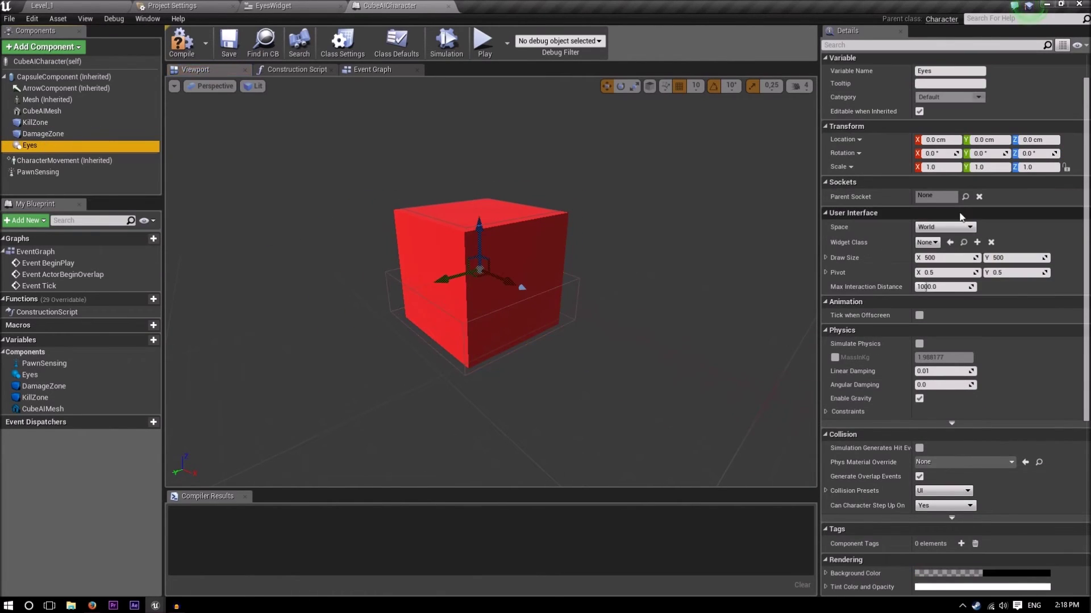
{"action": "left_click", "coordinate": [932, 243]}
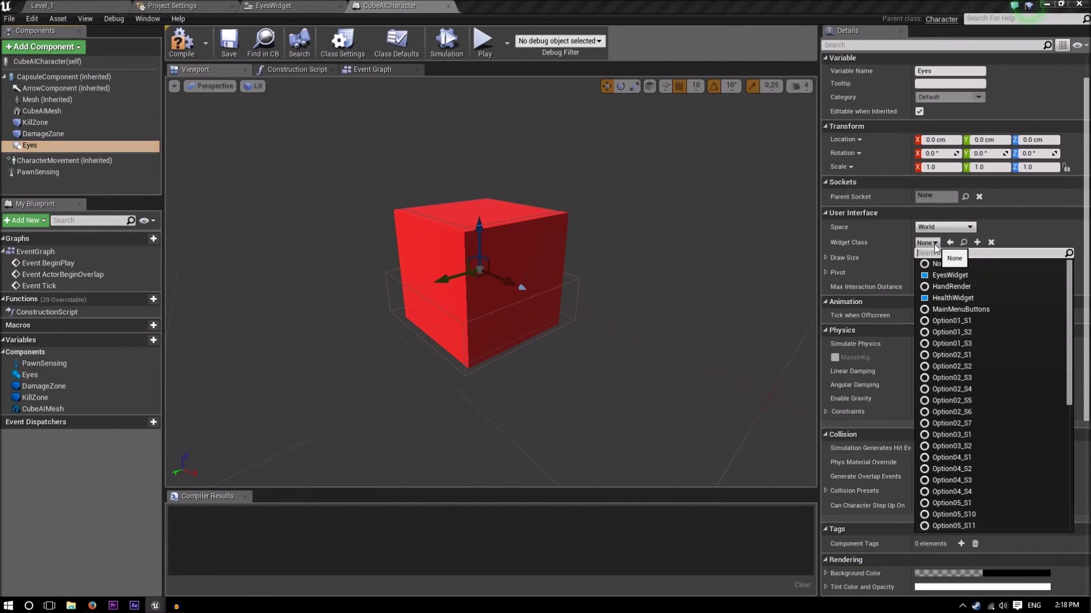
{"action": "left_click", "coordinate": [950, 275]}
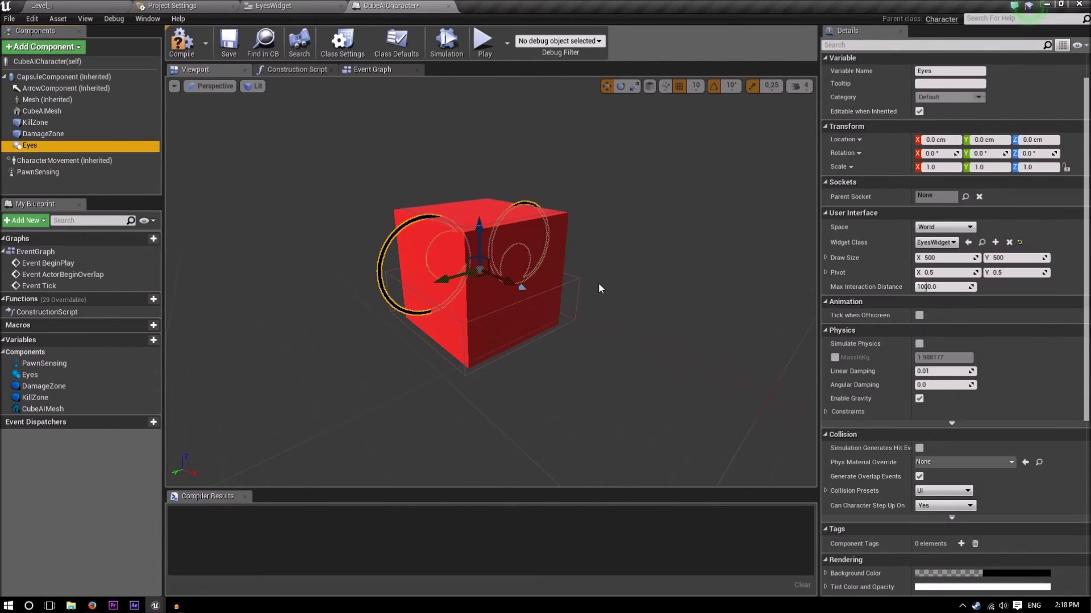
{"action": "right_click_drag", "start_coordinate": [591, 284], "coordinate": [656, 284]}
{"action": "key", "text": "s"}
{"action": "key", "text": "w"}
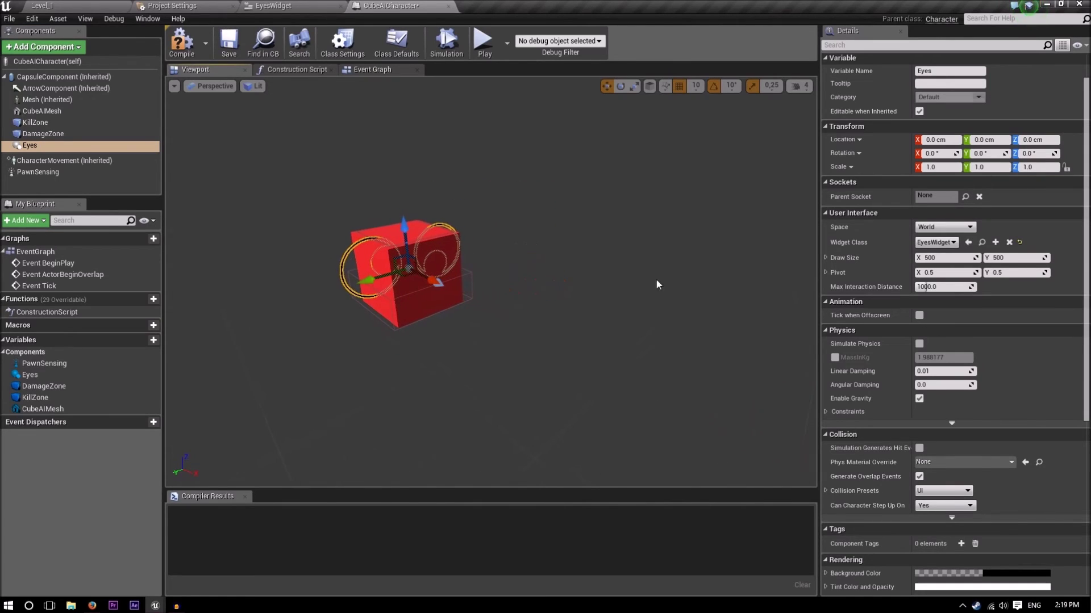
Step: Set the Eyes component's draw size to 200 by 200
{"action": "left_click", "coordinate": [936, 258]}
{"action": "key", "text": "Tab"}
{"action": "type", "text": "2"}
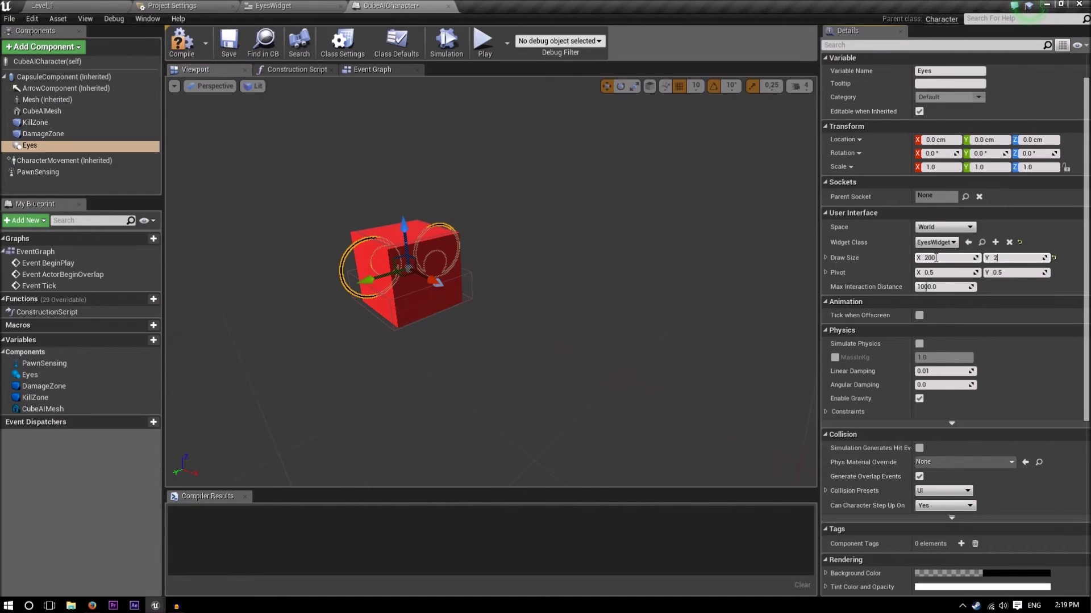
{"action": "key", "text": "Return"}
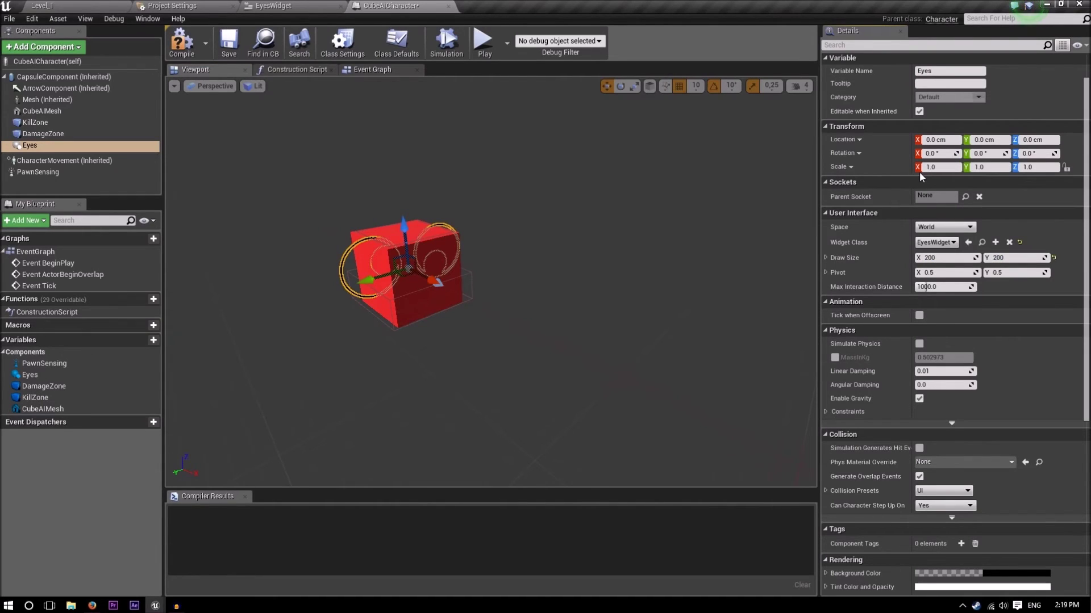
Step: Scale the Eyes component to 0.5 in X, Y and Z
{"action": "left_click", "coordinate": [940, 168]}
{"action": "type", "text": "."}
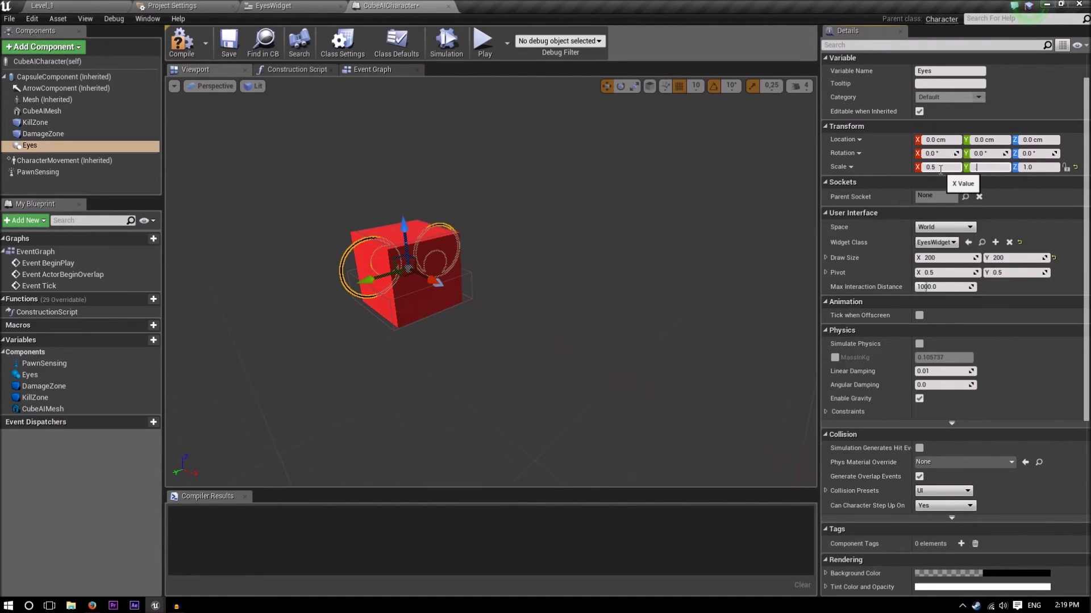
{"action": "type", "text": "5"}
{"action": "key", "text": "Tab"}
{"action": "type", "text": ".5"}
{"action": "key", "text": "Return"}
Step: Move the Eyes component along X to 60 cm, just in front of the cube's front face
{"action": "right_click_drag", "start_coordinate": [557, 185], "coordinate": [682, 161]}
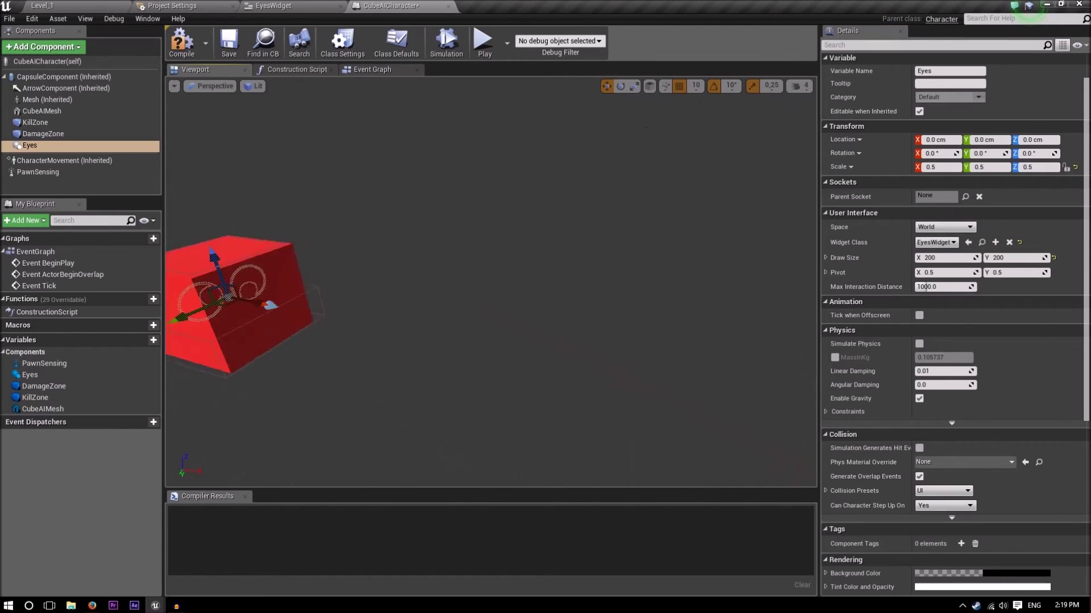
{"action": "right_click_drag", "start_coordinate": [500, 290], "coordinate": [471, 266]}
{"action": "left_click_drag", "start_coordinate": [259, 355], "coordinate": [333, 353]}
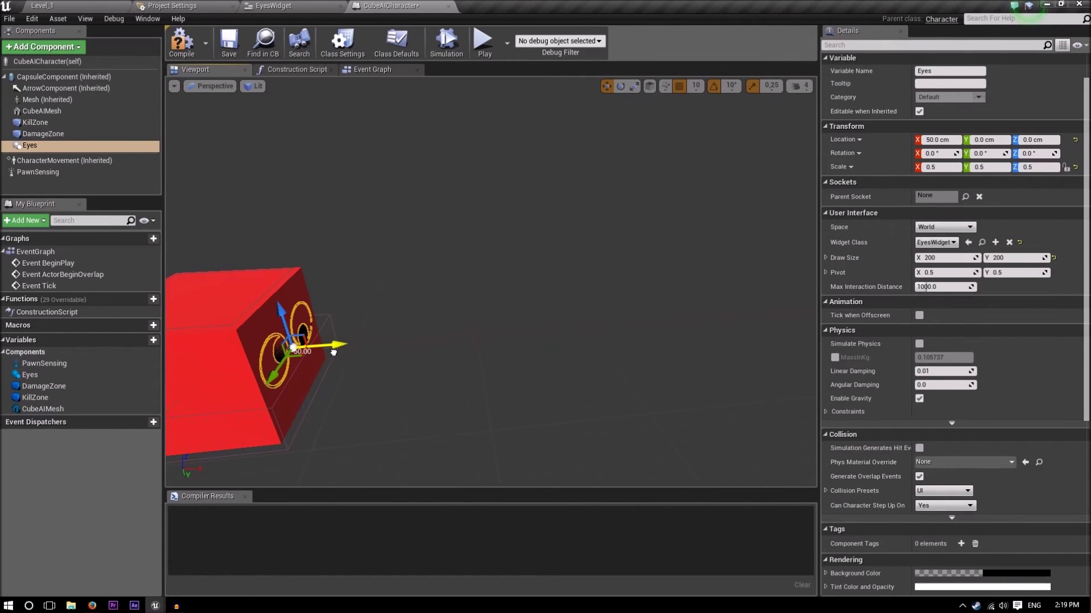
{"action": "right_click_drag", "start_coordinate": [396, 400], "coordinate": [368, 346]}
{"action": "left_click_drag", "start_coordinate": [379, 333], "coordinate": [391, 334]}
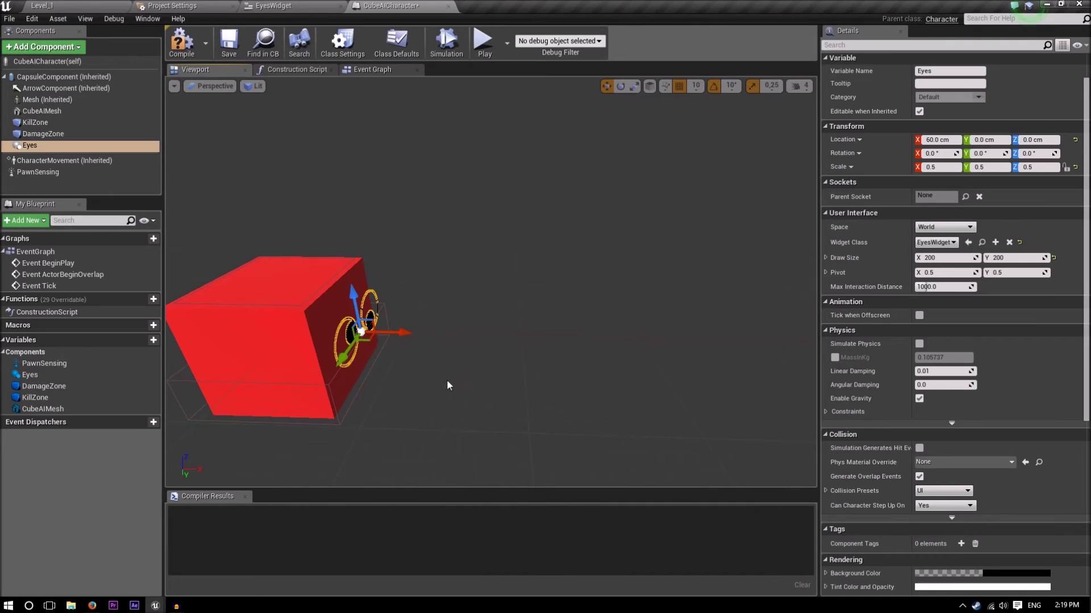
Step: Reduce the position grid snap to 5, move the Eyes component back to X 55 cm and compile the blueprint
{"action": "right_click_drag", "start_coordinate": [448, 385], "coordinate": [446, 379]}
{"action": "left_click", "coordinate": [695, 86]}
{"action": "left_click", "coordinate": [705, 135]}
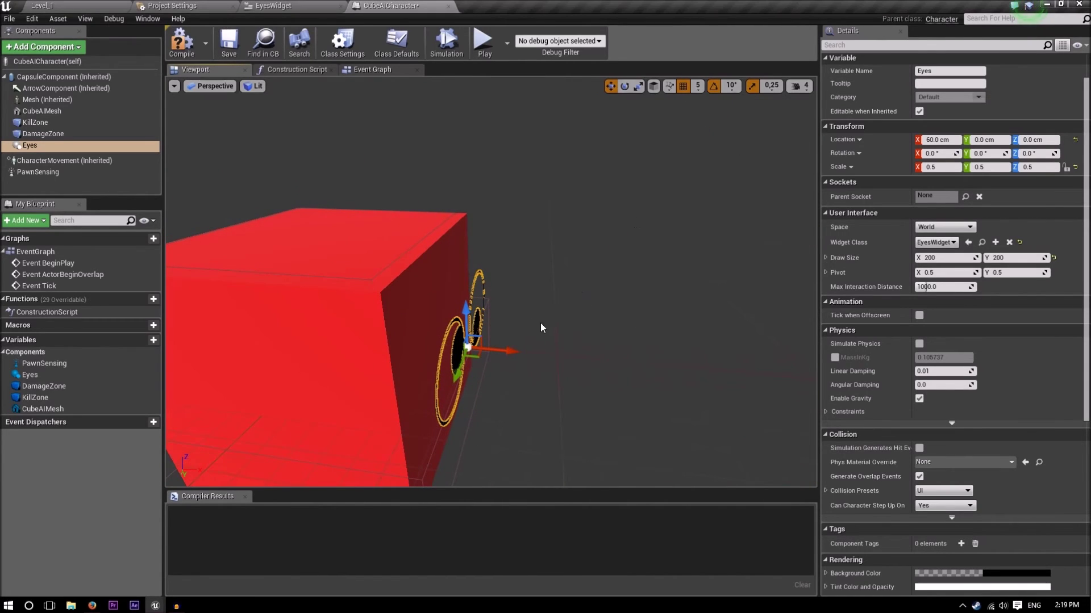
{"action": "mouse_move", "coordinate": [500, 352]}
{"action": "left_mouse_down"}
{"action": "mouse_move", "coordinate": [480, 352]}
{"action": "mouse_move", "coordinate": [494, 353]}
{"action": "left_mouse_up"}
{"action": "left_click", "coordinate": [182, 41]}
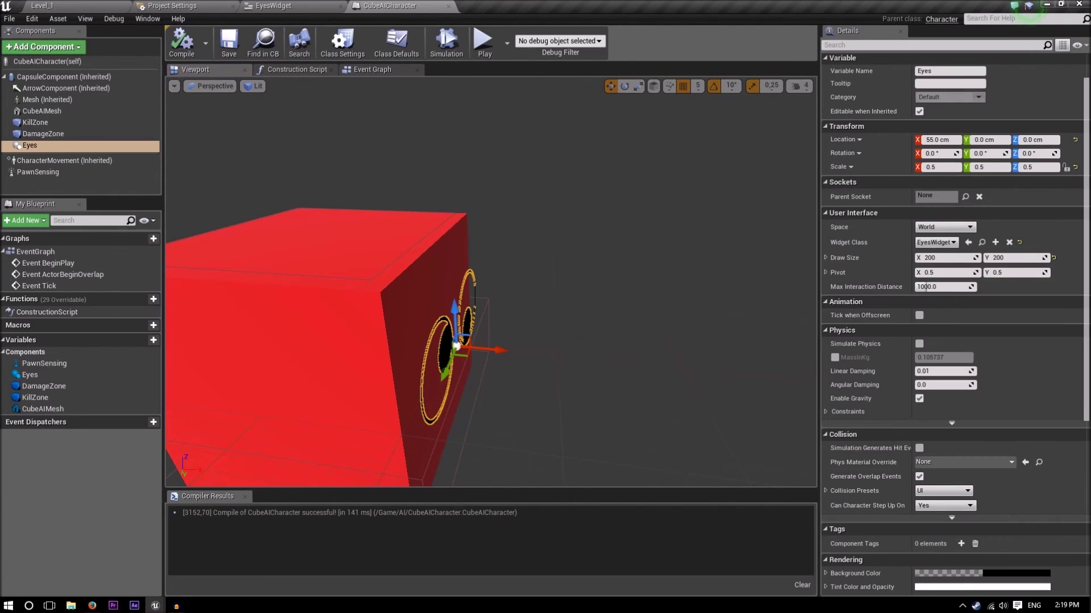
{"action": "right_click_drag", "start_coordinate": [672, 377], "coordinate": [386, 392]}
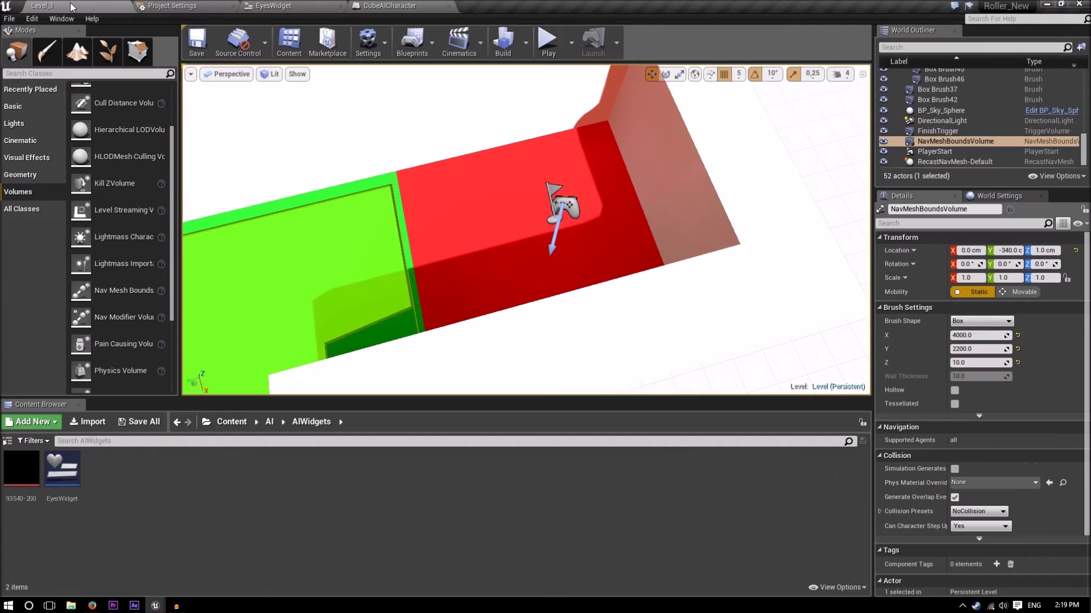
Step: Place CubeAICharacter from the AI folder on the Level_1 maze floor near the start area and raise it to Z 65
{"action": "left_click", "coordinate": [73, 7]}
{"action": "mouse_move", "coordinate": [356, 326]}
{"action": "right_mouse_down"}
{"action": "mouse_move", "coordinate": [273, 326]}
{"action": "mouse_move", "coordinate": [355, 326]}
{"action": "right_mouse_up"}
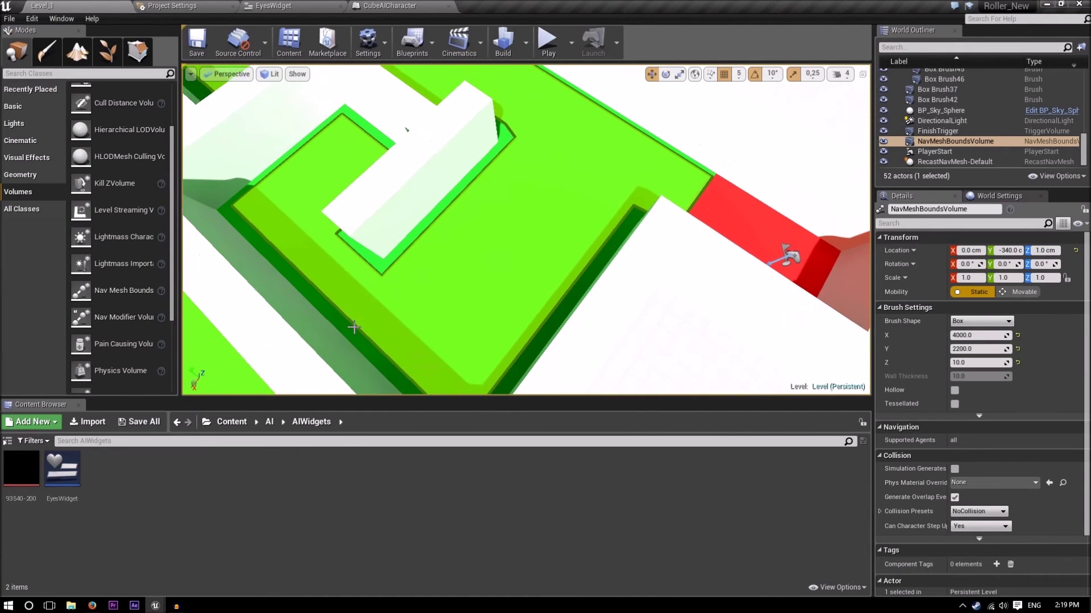
{"action": "left_click", "coordinate": [269, 422]}
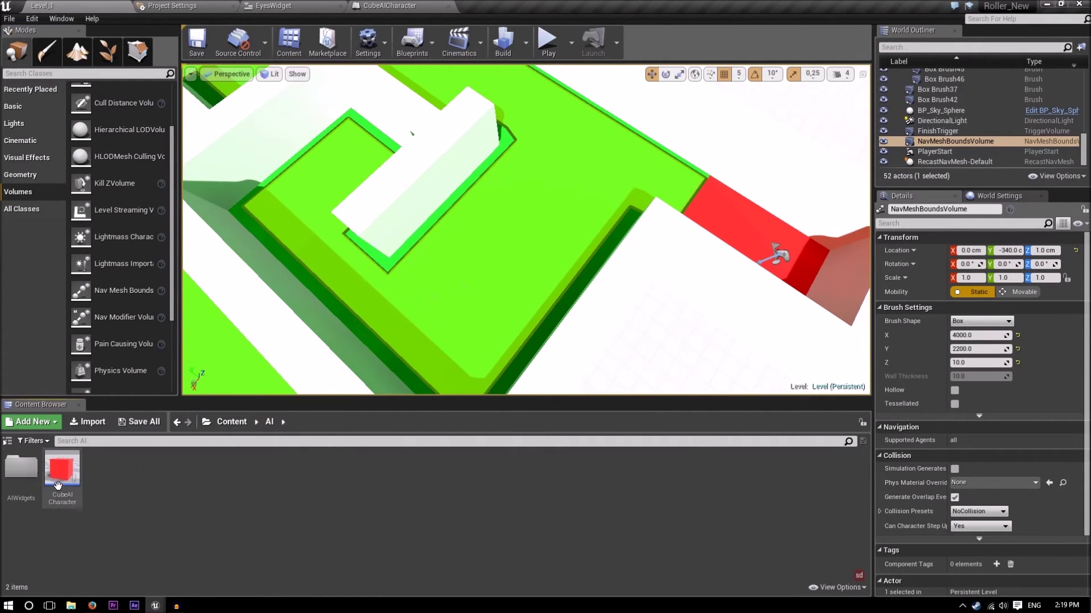
{"action": "left_click_drag", "start_coordinate": [62, 470], "coordinate": [454, 259]}
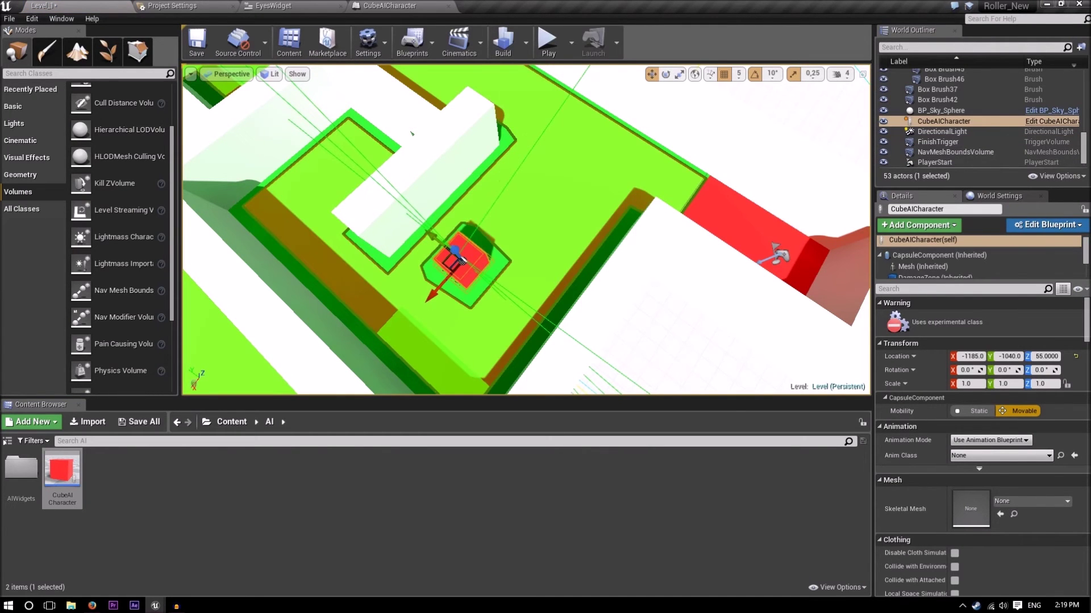
{"action": "right_click_drag", "start_coordinate": [455, 244], "coordinate": [273, 227]}
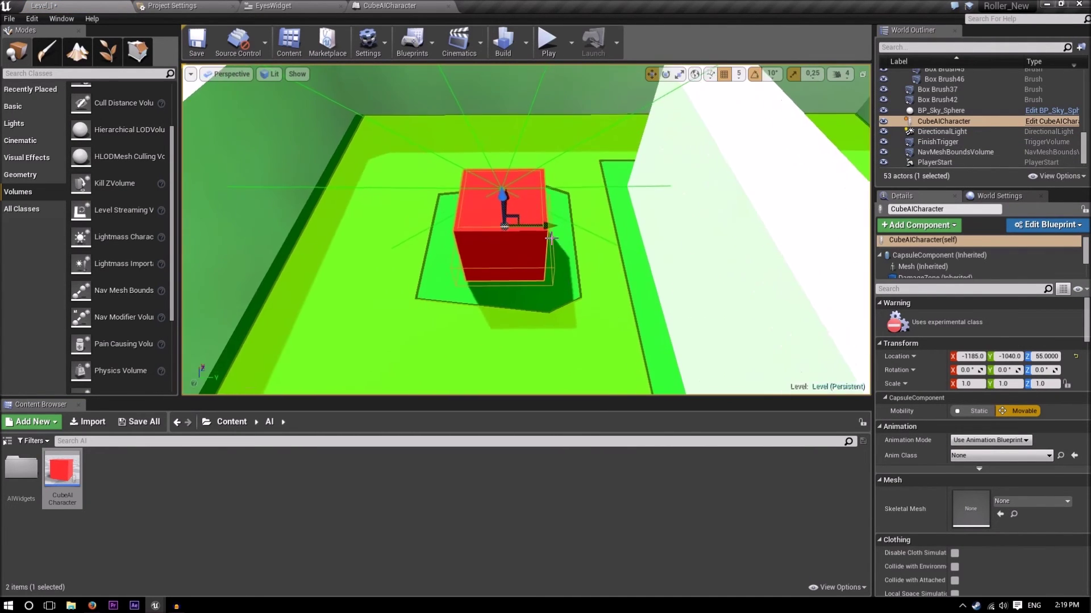
{"action": "left_click_drag", "start_coordinate": [500, 194], "coordinate": [499, 185]}
Step: Rotate the placed CubeAICharacter to about -150° around Z and briefly play-test the level
{"action": "key", "text": "a"}
{"action": "right_click_drag", "start_coordinate": [525, 216], "coordinate": [753, 219]}
{"action": "key", "text": "d"}
{"action": "right_click_drag", "start_coordinate": [559, 244], "coordinate": [466, 261]}
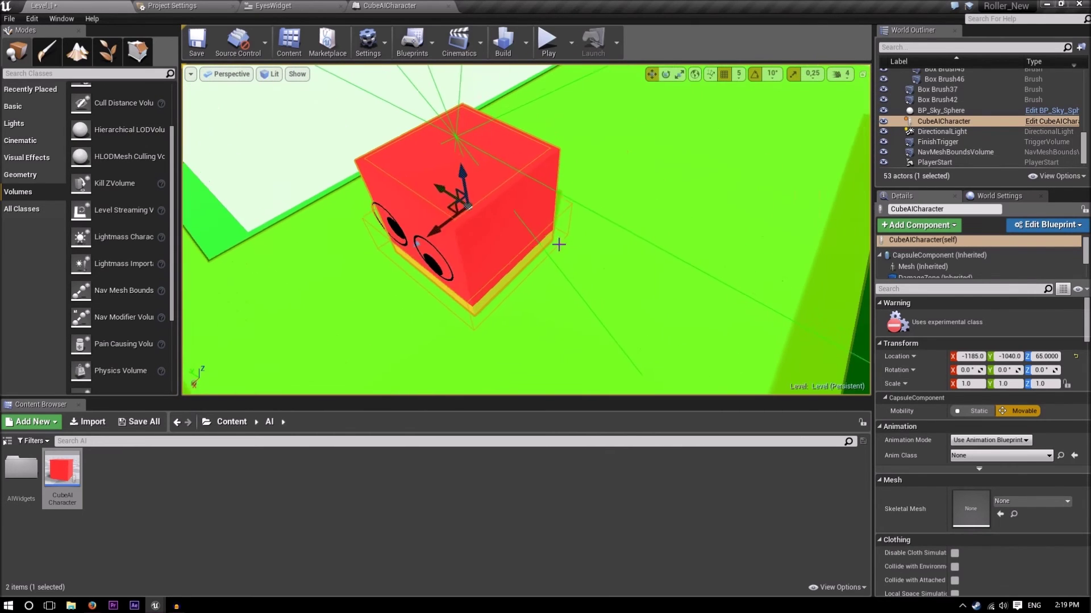
{"action": "key", "text": "e"}
{"action": "left_click_drag", "start_coordinate": [407, 241], "coordinate": [529, 176]}
{"action": "left_click", "coordinate": [546, 43]}
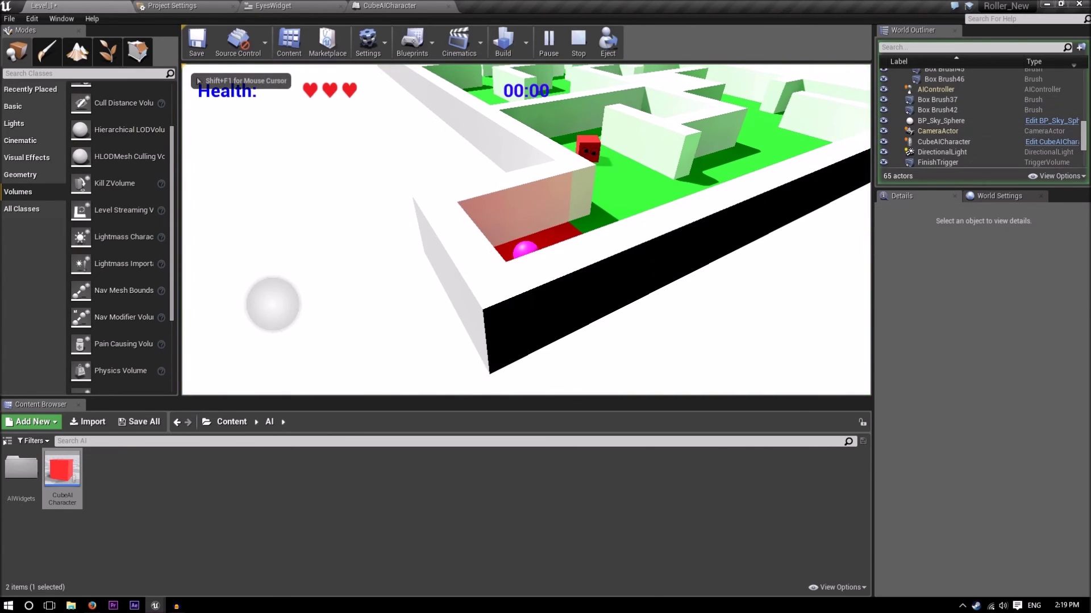
{"action": "key", "text": "Escape"}
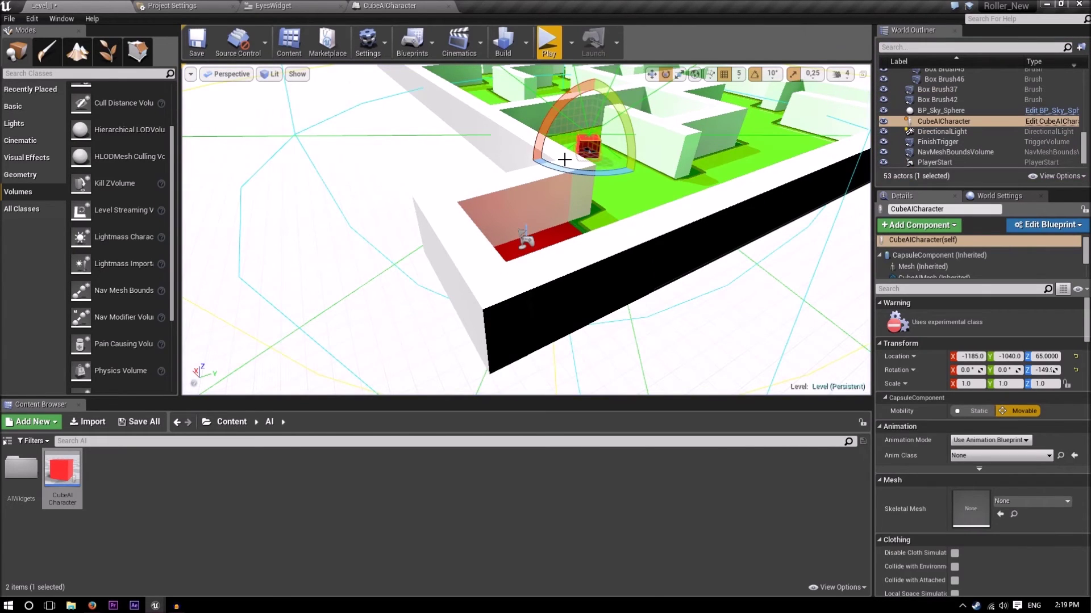
Step: Set the Hearing Threshold, LOS Hearing Threshold and Sight Radius of CubeAICharacter's PawnSensing component to 300 each
{"action": "left_click", "coordinate": [390, 6]}
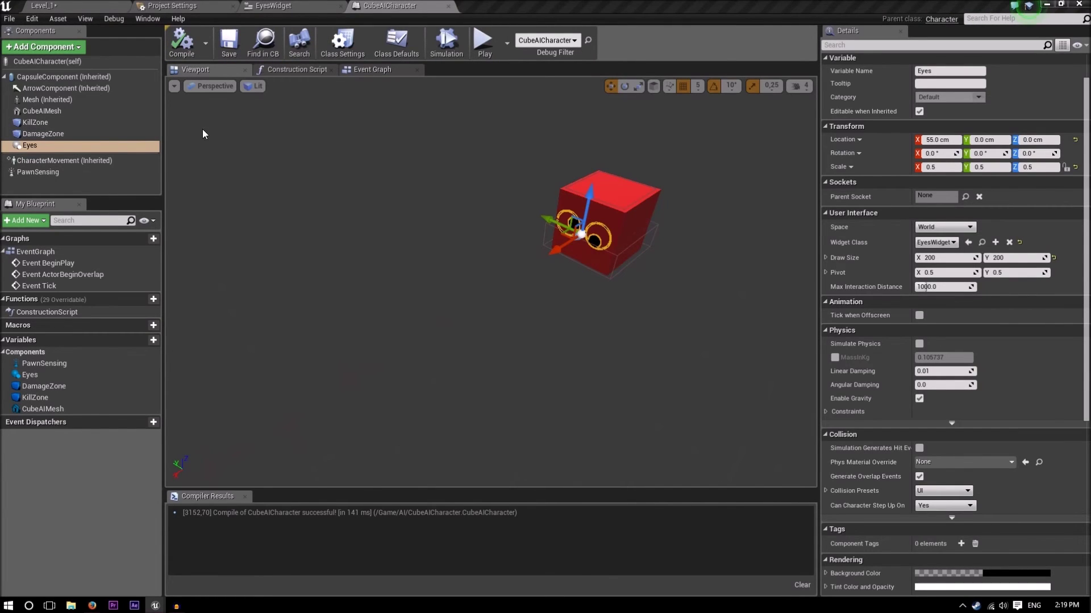
{"action": "left_click", "coordinate": [39, 172]}
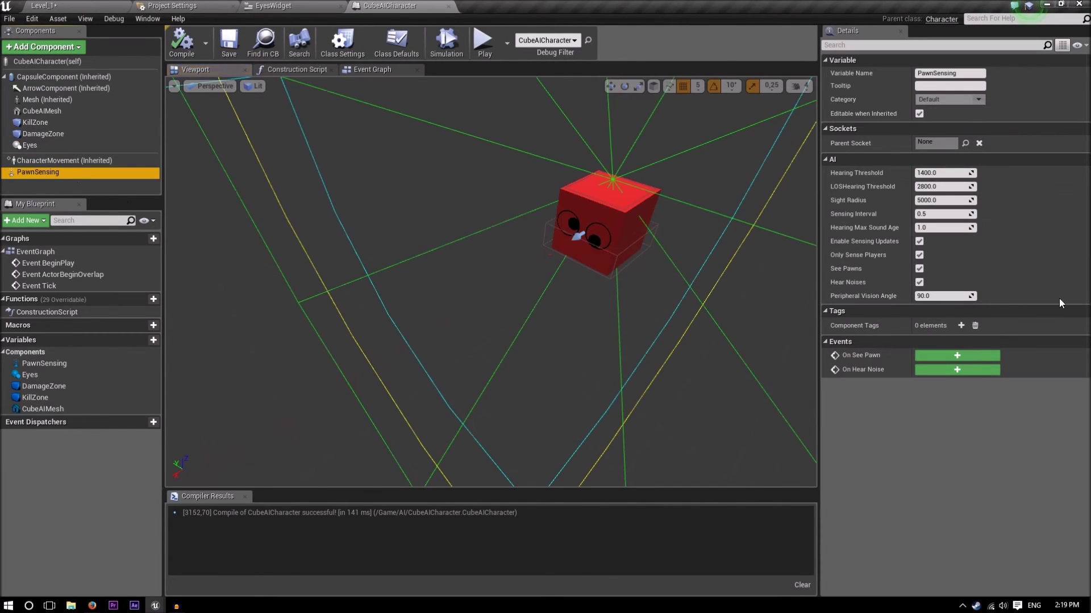
{"action": "left_click", "coordinate": [937, 172]}
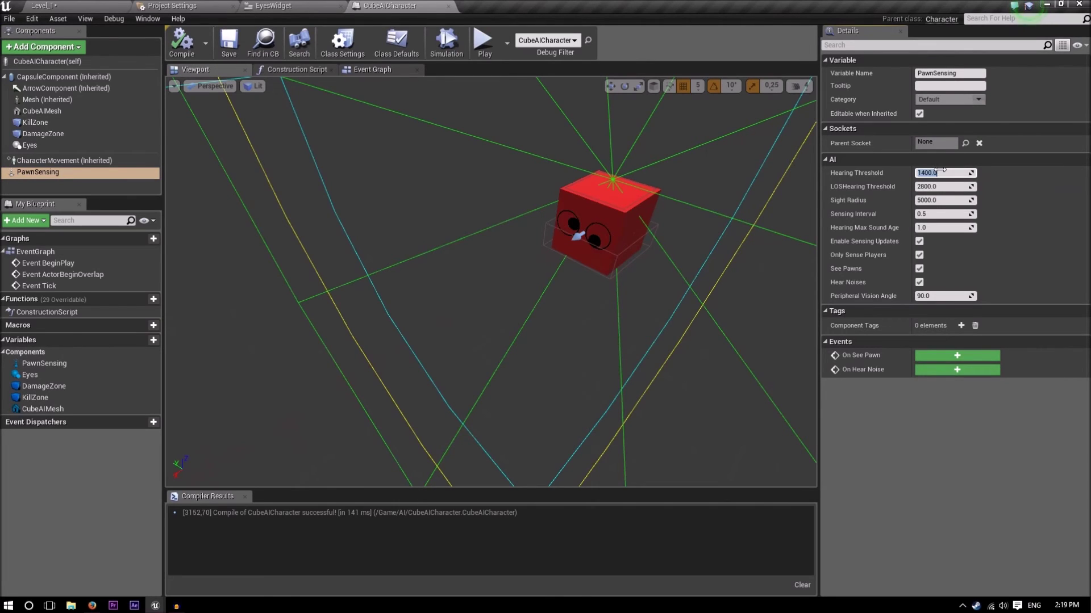
{"action": "type", "text": "300"}
{"action": "key", "text": "Tab"}
{"action": "type", "text": "300"}
{"action": "key", "text": "Tab"}
{"action": "type", "text": "30"}
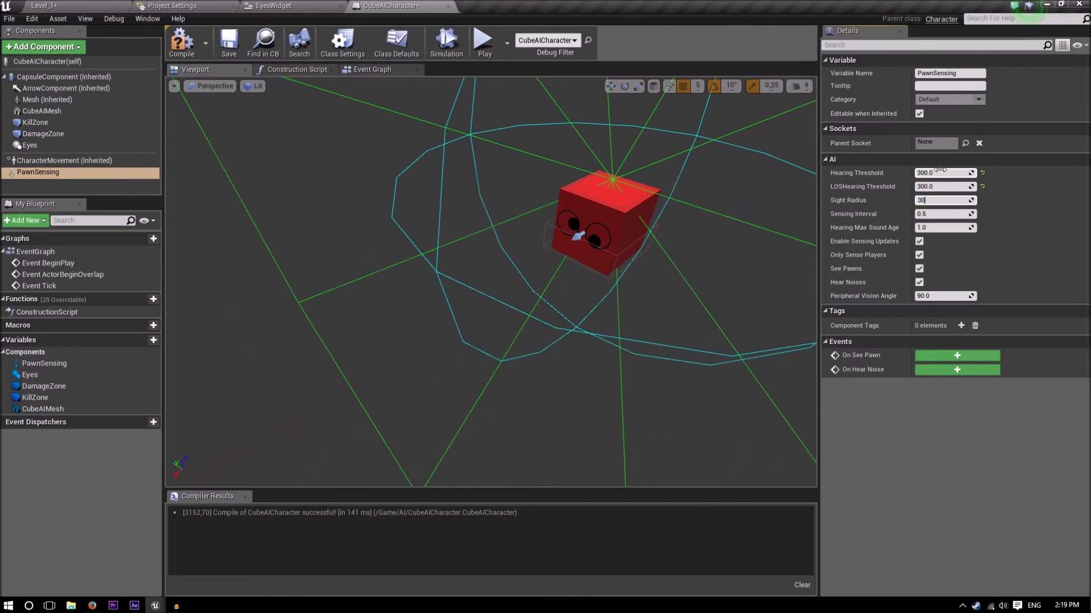
{"action": "type", "text": "0"}
Step: Set the PawnSensing component's Sensing Interval to 0.1 and review its remaining AI settings
{"action": "key", "text": "Tab"}
{"action": "type", "text": "3"}
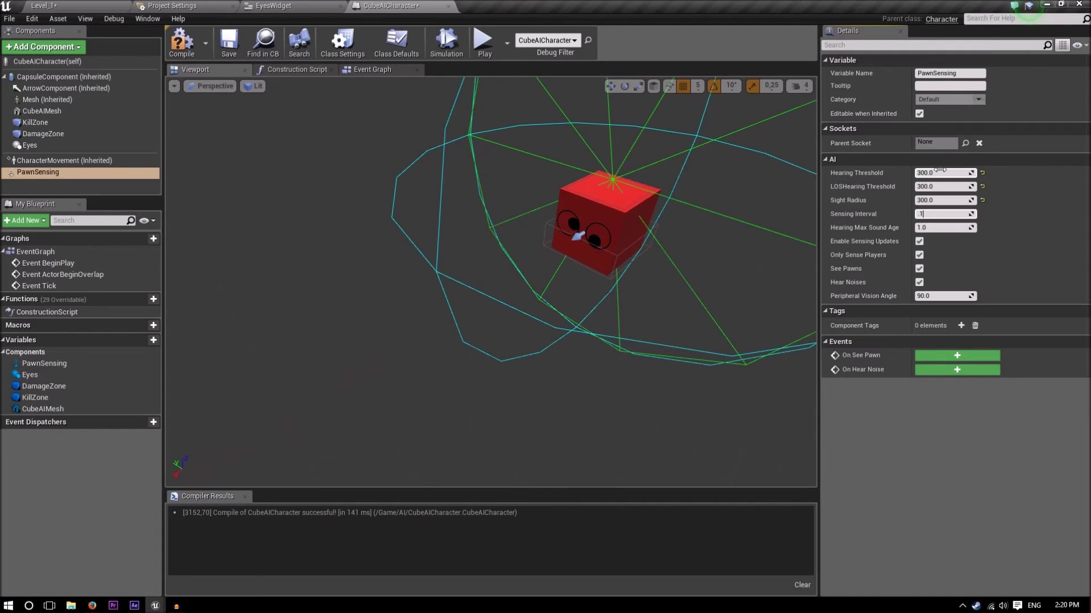
{"action": "left_click", "coordinate": [971, 226]}
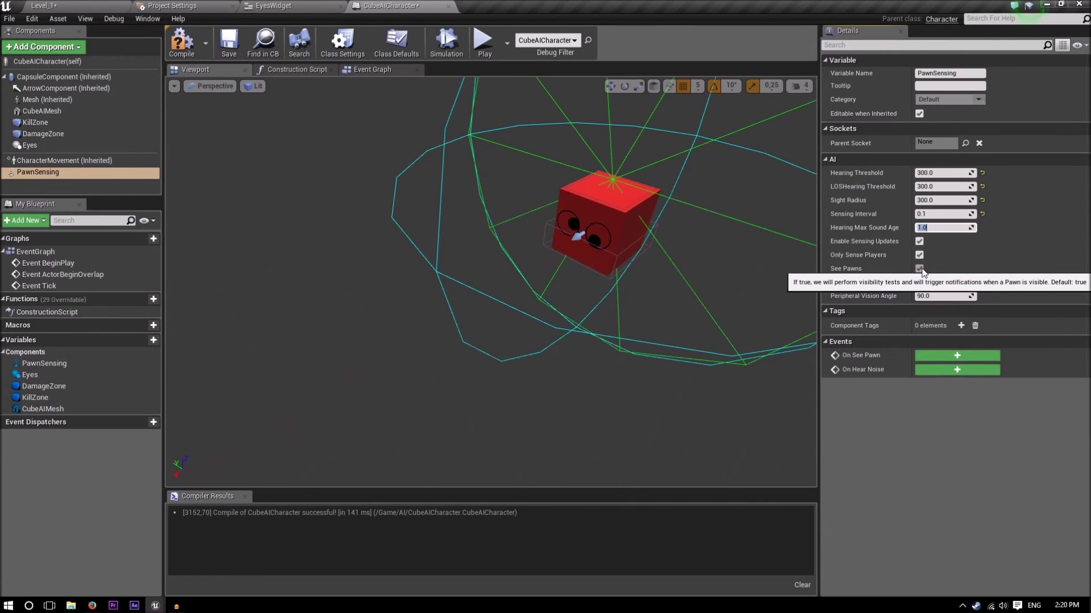
{"action": "left_click", "coordinate": [942, 296]}
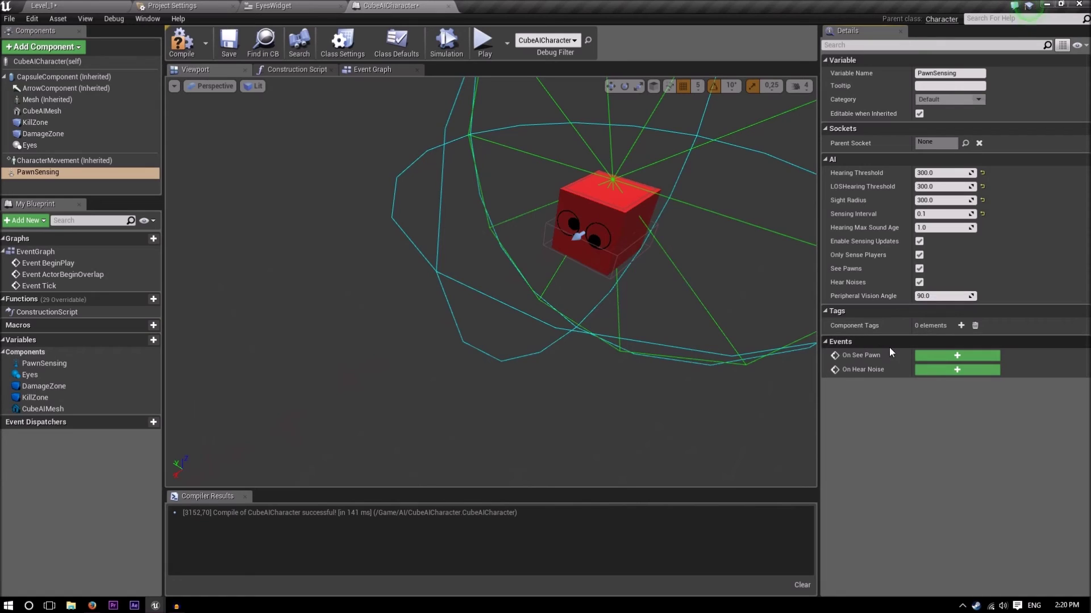
Step: Add an On See Pawn event for PawnSensing and cast its Pawn output to RollerCharacterBP, aligned beside the event
{"action": "left_click", "coordinate": [935, 356]}
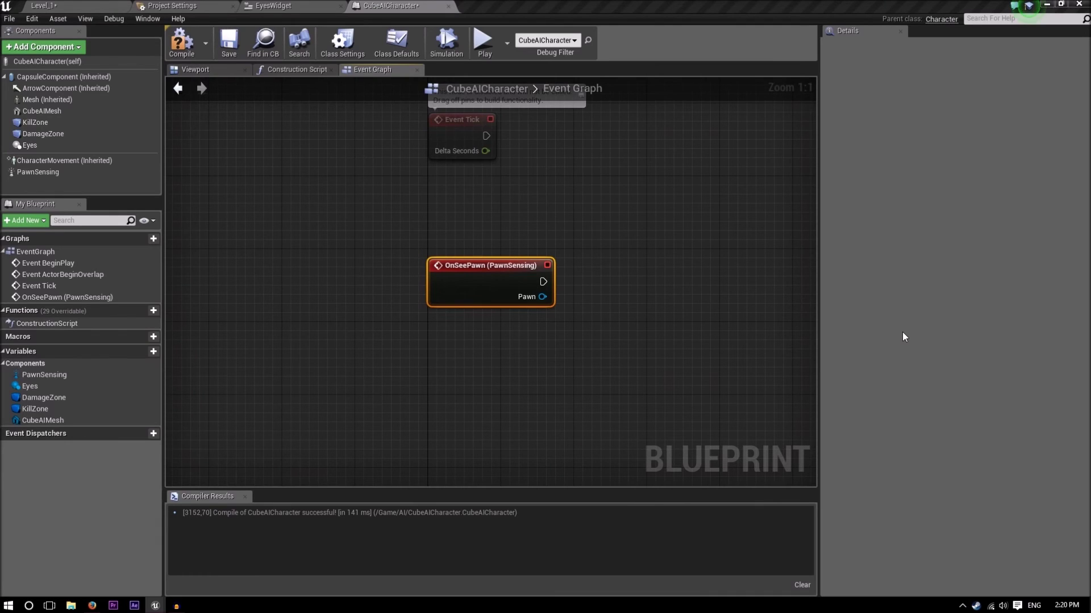
{"action": "right_click_drag", "start_coordinate": [573, 309], "coordinate": [430, 291]}
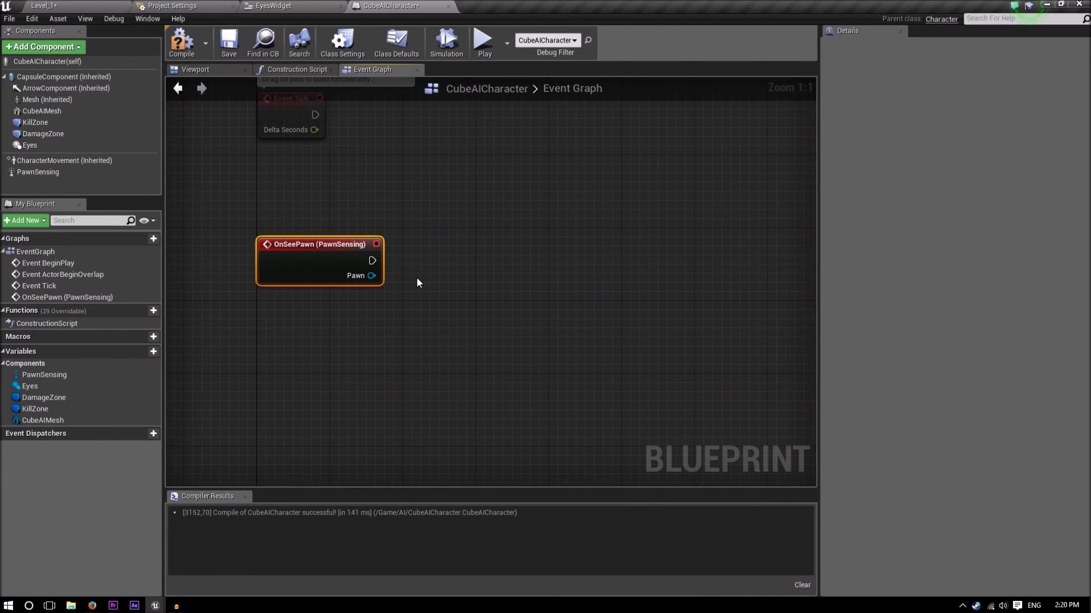
{"action": "left_click_drag", "start_coordinate": [371, 275], "coordinate": [427, 276]}
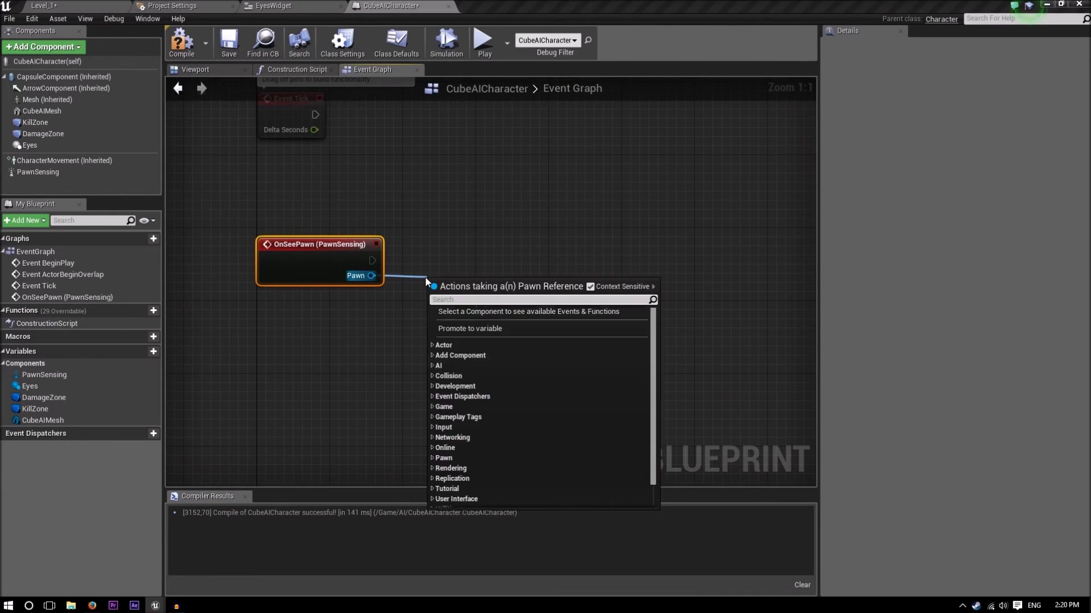
{"action": "type", "text": "cas"}
{"action": "key", "text": "Down"}
{"action": "key", "text": "Down"}
{"action": "key", "text": "Down"}
{"action": "key", "text": "Down"}
{"action": "key", "text": "Down"}
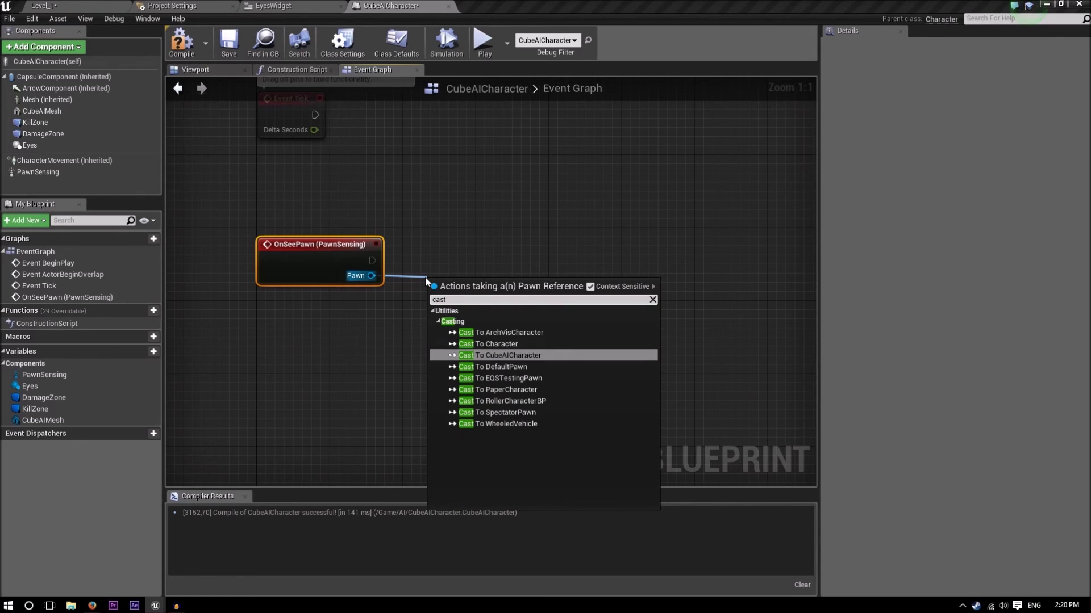
{"action": "key", "text": "Return"}
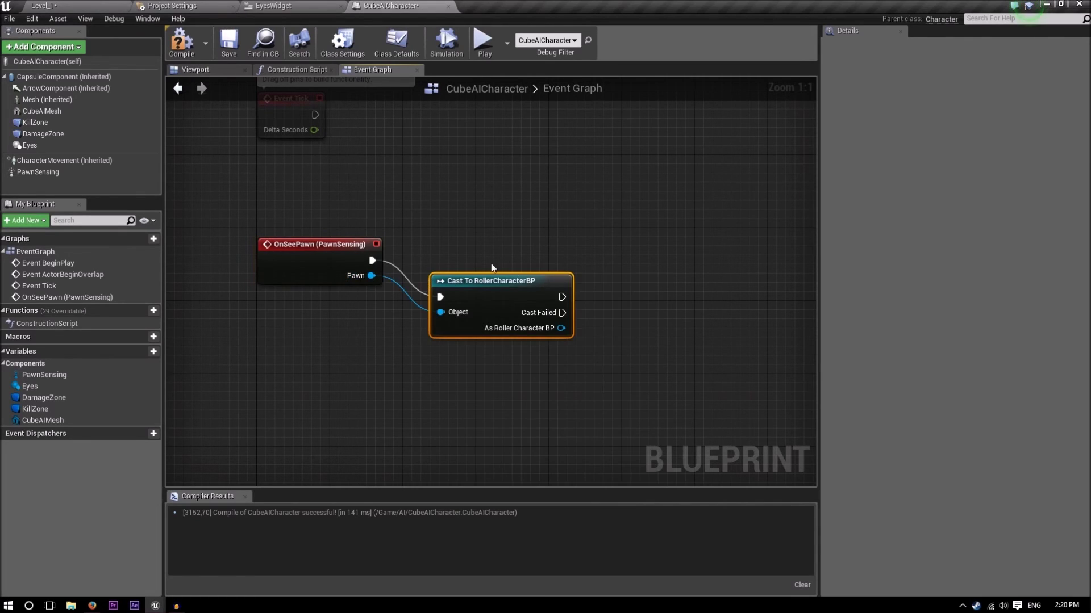
{"action": "left_click_drag", "start_coordinate": [497, 281], "coordinate": [469, 244]}
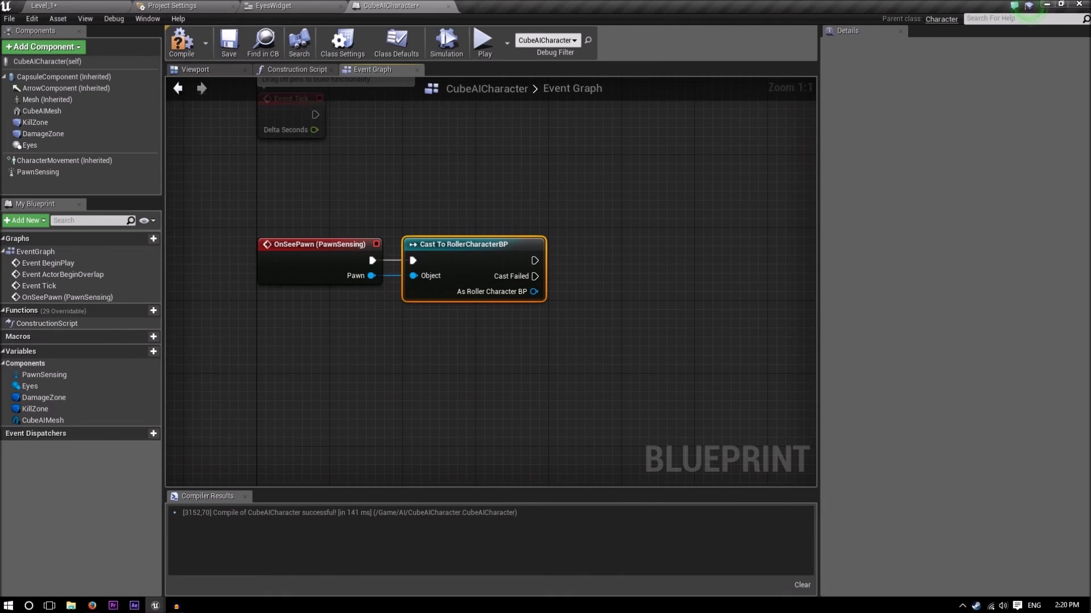
Step: Add an AI MoveTo node executed after the successful RollerCharacterBP cast and place it in line with the cast
{"action": "right_click_drag", "start_coordinate": [660, 294], "coordinate": [523, 312]}
{"action": "left_click_drag", "start_coordinate": [503, 273], "coordinate": [503, 274]}
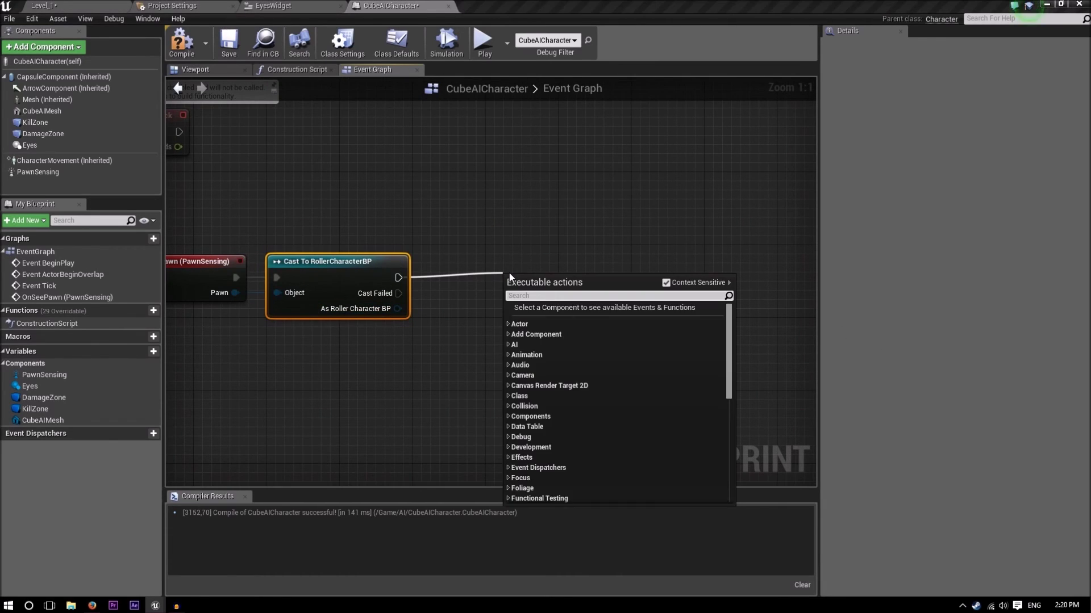
{"action": "type", "text": "ai"}
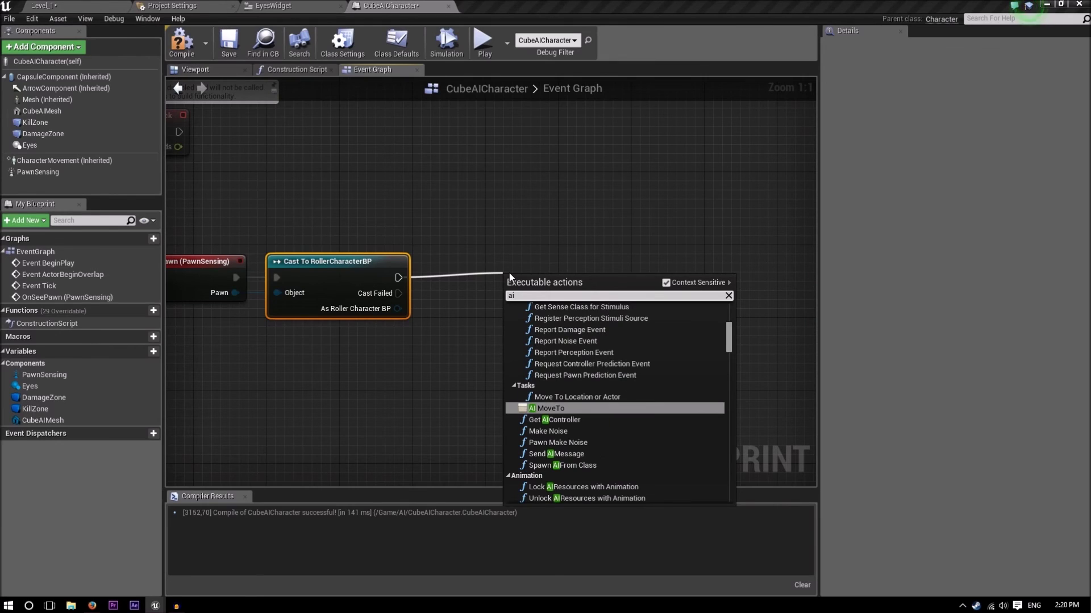
{"action": "key", "text": "Return"}
{"action": "left_click_drag", "start_coordinate": [648, 293], "coordinate": [706, 270]}
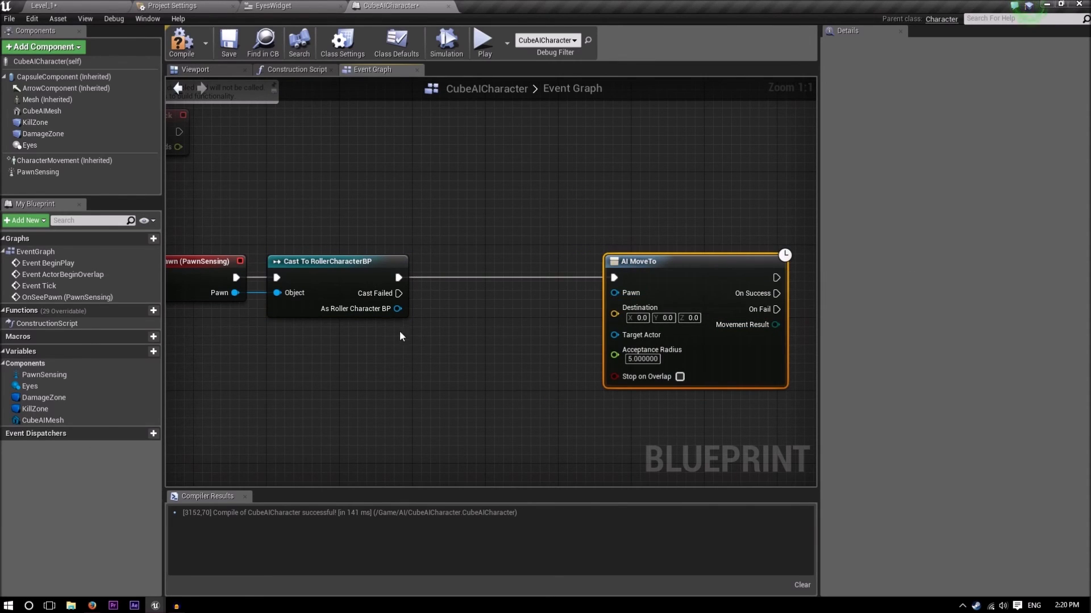
Step: Connect a Self reference to the Pawn input of AI MoveTo and place it between the cast and AI MoveTo
{"action": "left_click_drag", "start_coordinate": [615, 292], "coordinate": [577, 296]}
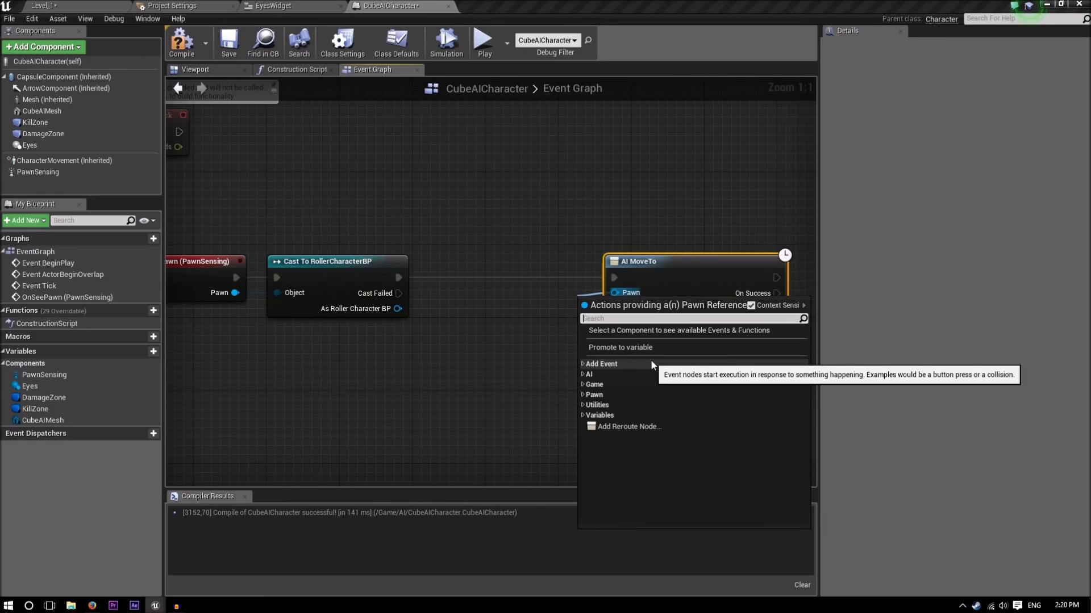
{"action": "type", "text": "self"}
{"action": "key", "text": "Return"}
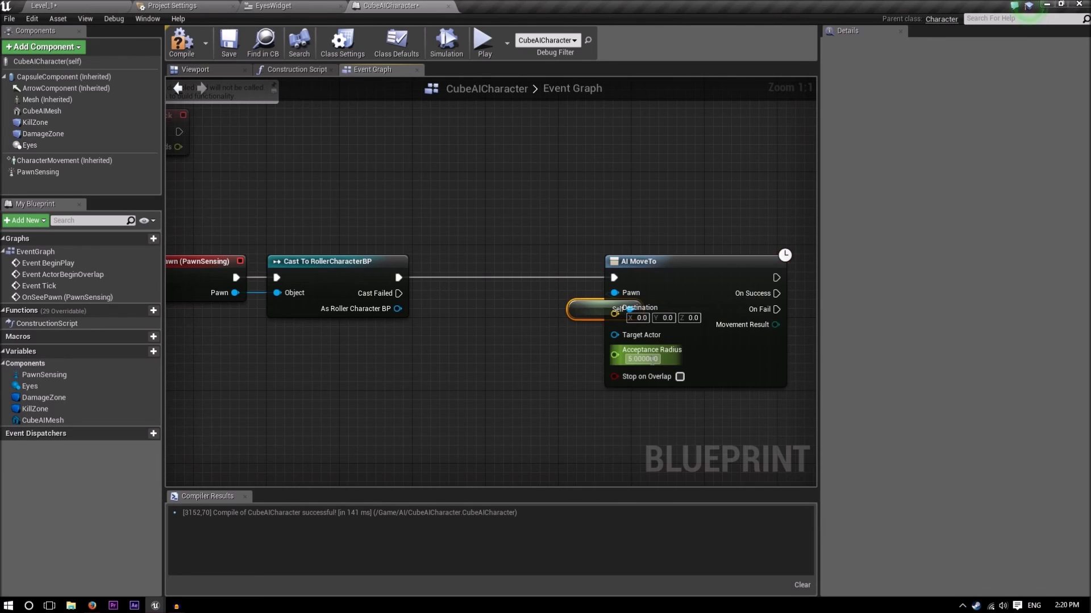
{"action": "left_click_drag", "start_coordinate": [588, 312], "coordinate": [534, 294]}
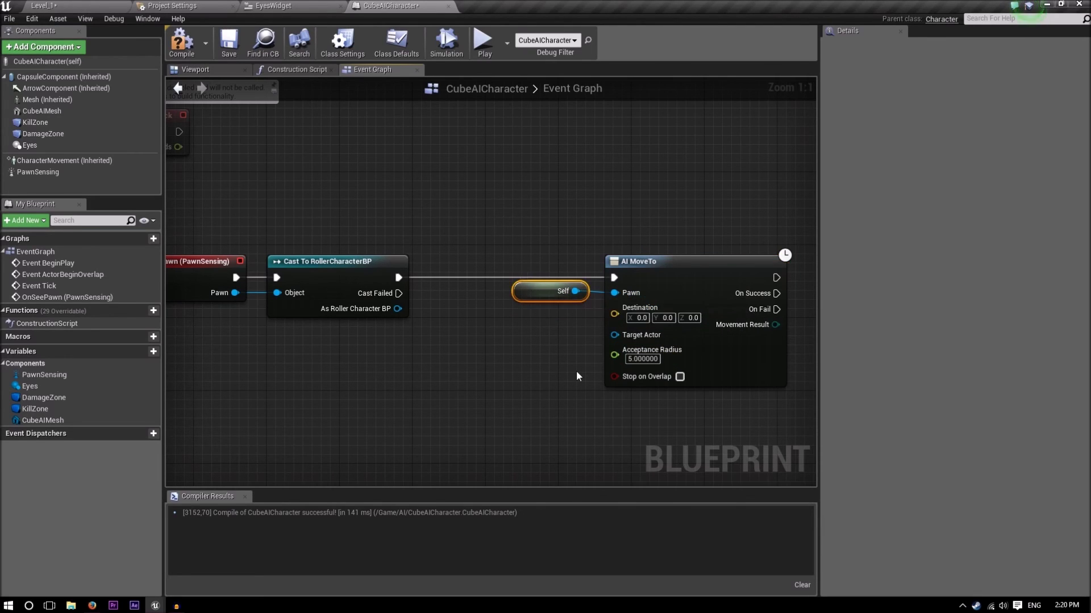
Step: Connect the cast's As Roller Character BP output to the Target Actor input of AI MoveTo
{"action": "left_click", "coordinate": [582, 328]}
{"action": "right_click_drag", "start_coordinate": [462, 346], "coordinate": [531, 336]}
{"action": "left_click_drag", "start_coordinate": [466, 300], "coordinate": [709, 329]}
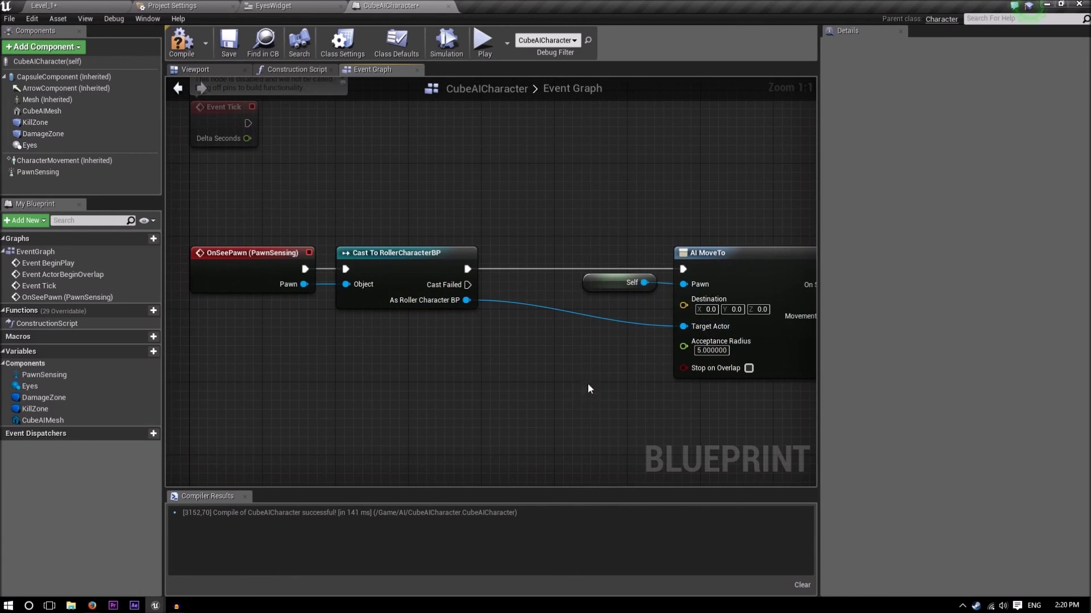
{"action": "right_click_drag", "start_coordinate": [572, 389], "coordinate": [468, 386]}
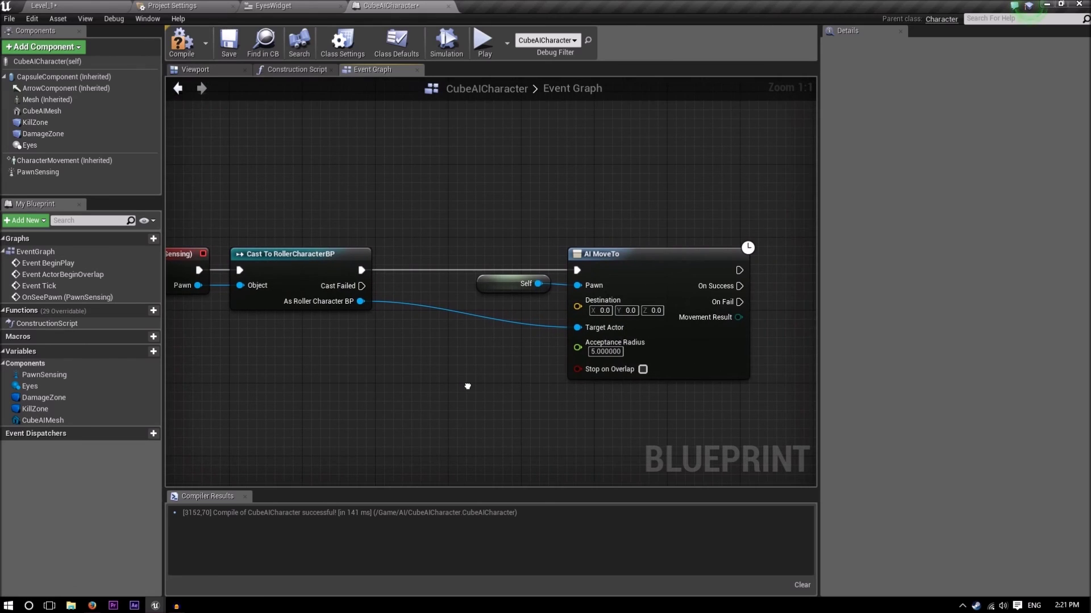
Step: Set the Acceptance Radius of AI MoveTo to 5, then save everything and compile the blueprint
{"action": "left_click", "coordinate": [605, 354]}
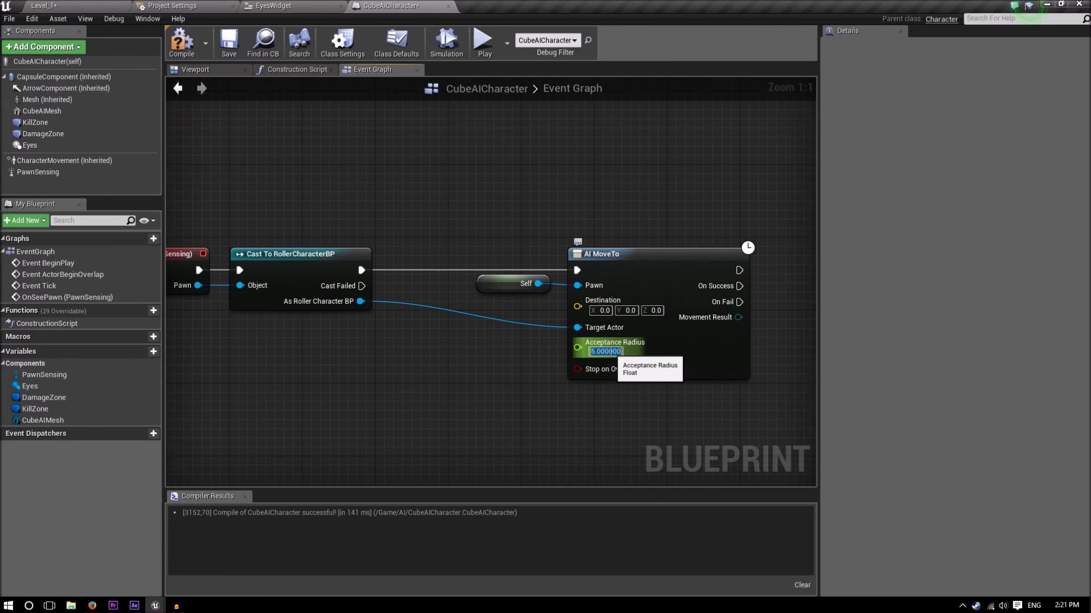
{"action": "key", "text": "Return"}
{"action": "key", "text": "ctrl+shift+s"}
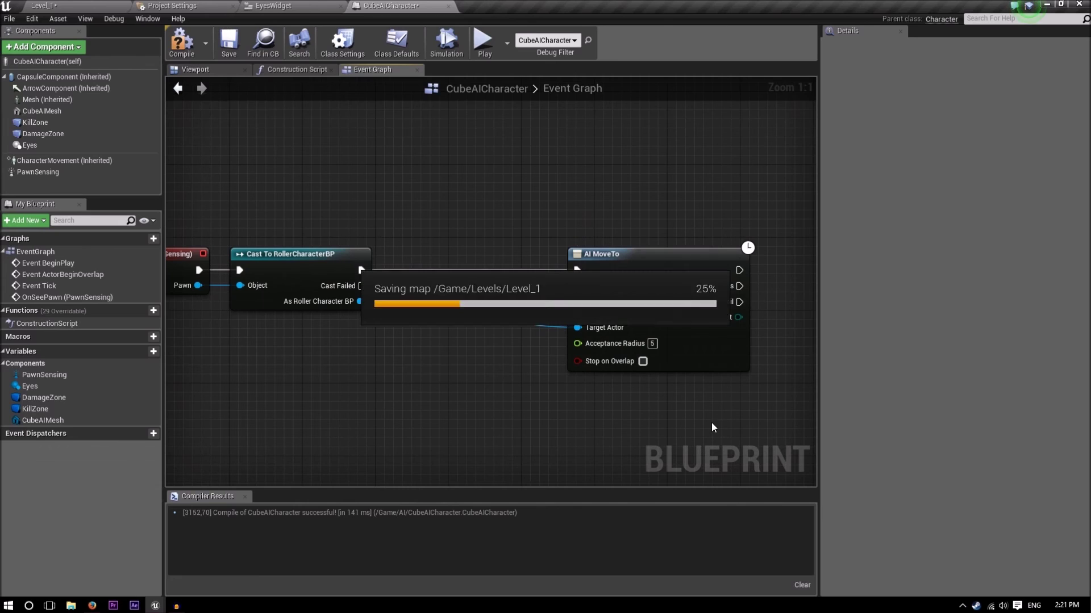
{"action": "scroll", "coordinate": [413, 354], "scroll_direction": "down", "scroll_amount": 1}
{"action": "right_click_drag", "start_coordinate": [350, 366], "coordinate": [407, 318]}
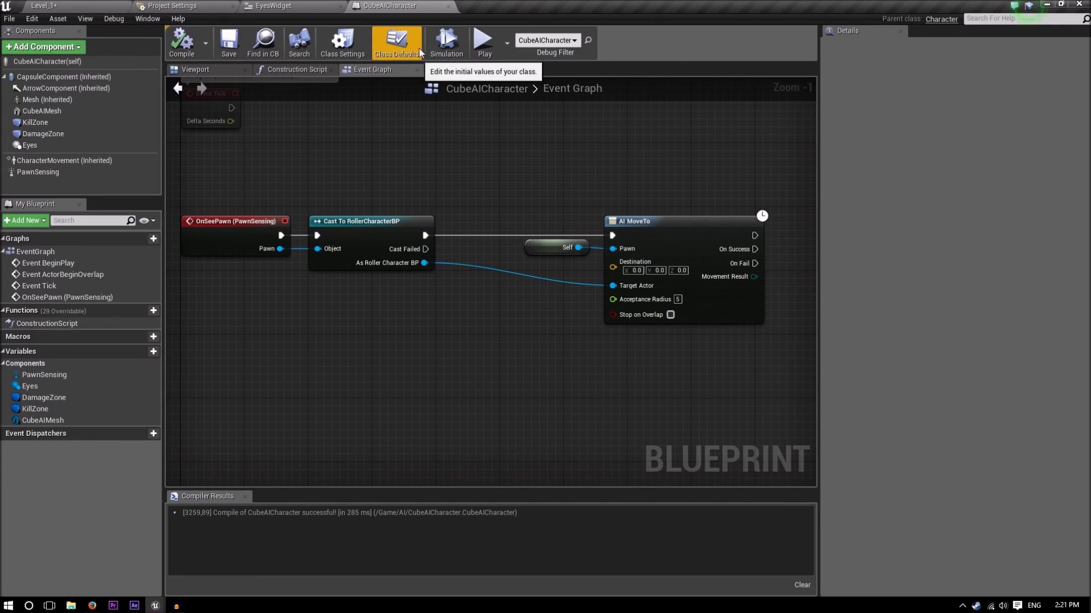
Step: Play-test the game by rolling the ball out of the start area towards the cube, then end the session
{"action": "left_click", "coordinate": [489, 53]}
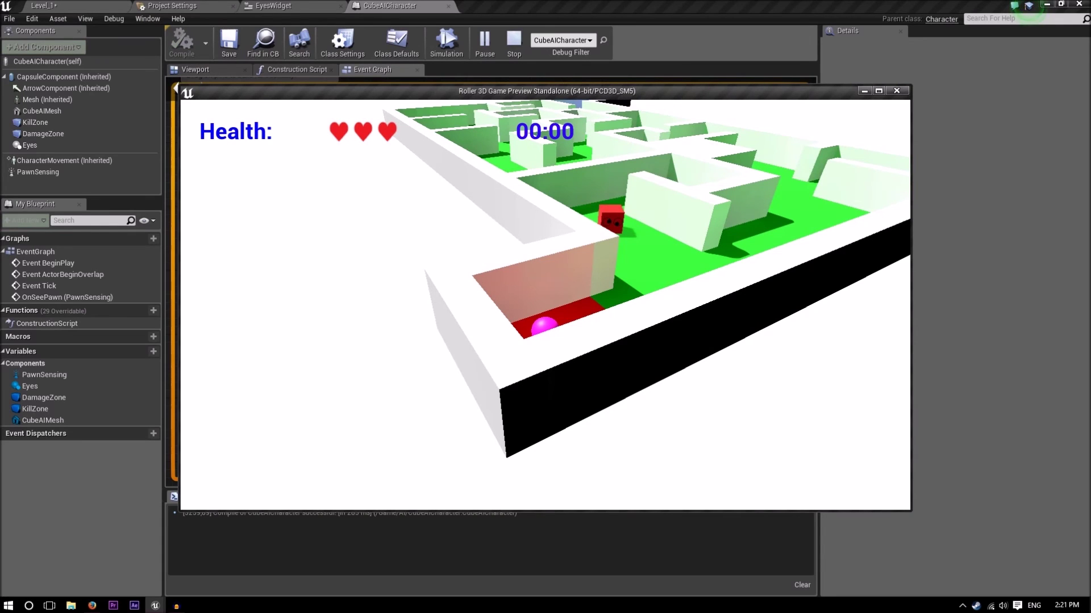
{"action": "key", "text": "w"}
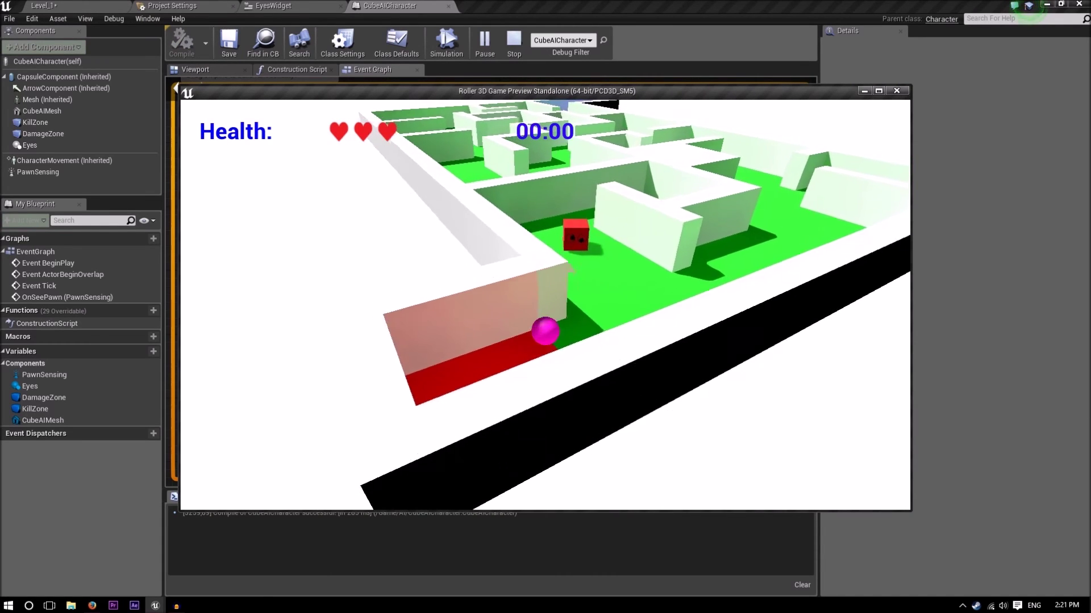
{"action": "key", "text": "w"}
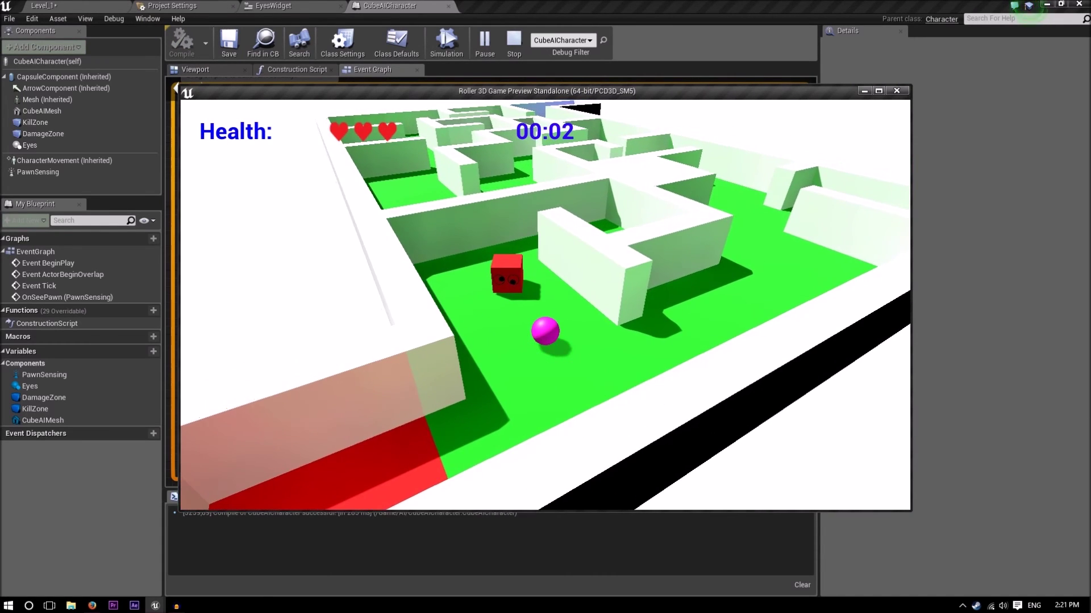
{"action": "key", "text": "Escape"}
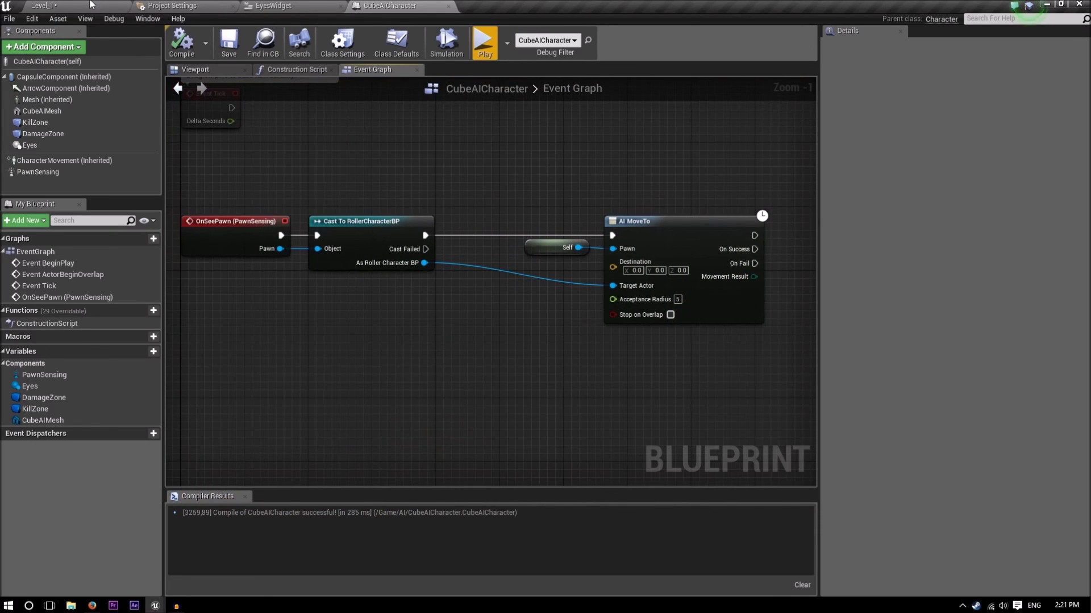
Step: Play Level_1 in the viewport and choose the debug target for the CubeAICharacter event graph while the game runs
{"action": "left_click", "coordinate": [91, 5]}
{"action": "key", "text": "w"}
{"action": "right_click_drag", "start_coordinate": [460, 176], "coordinate": [509, 179]}
{"action": "key", "text": "s"}
{"action": "left_click", "coordinate": [534, 41]}
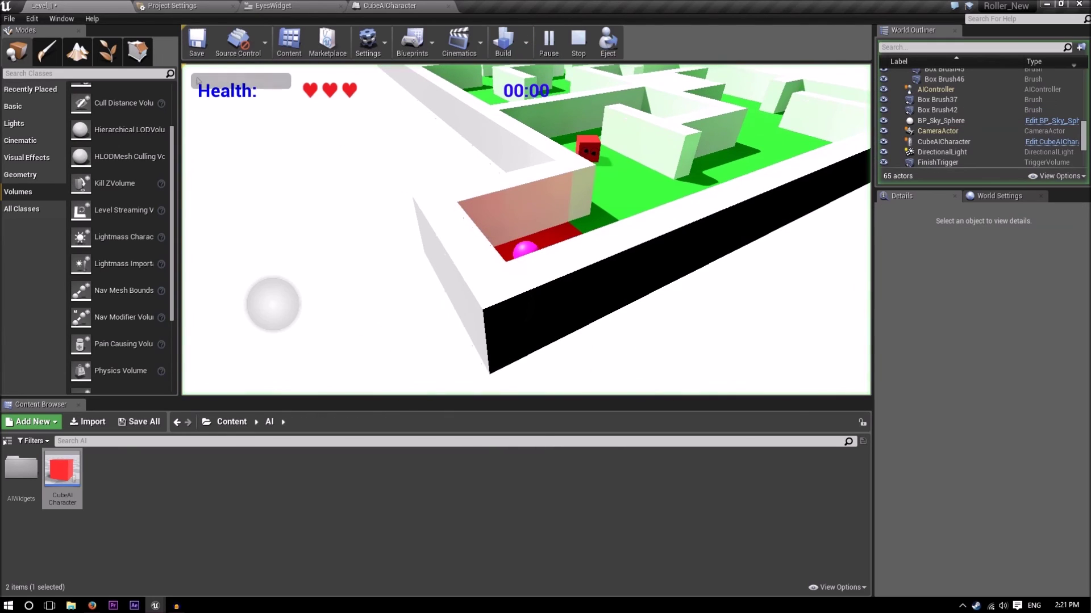
{"action": "key", "text": "shift+F1"}
{"action": "left_click", "coordinate": [392, 6]}
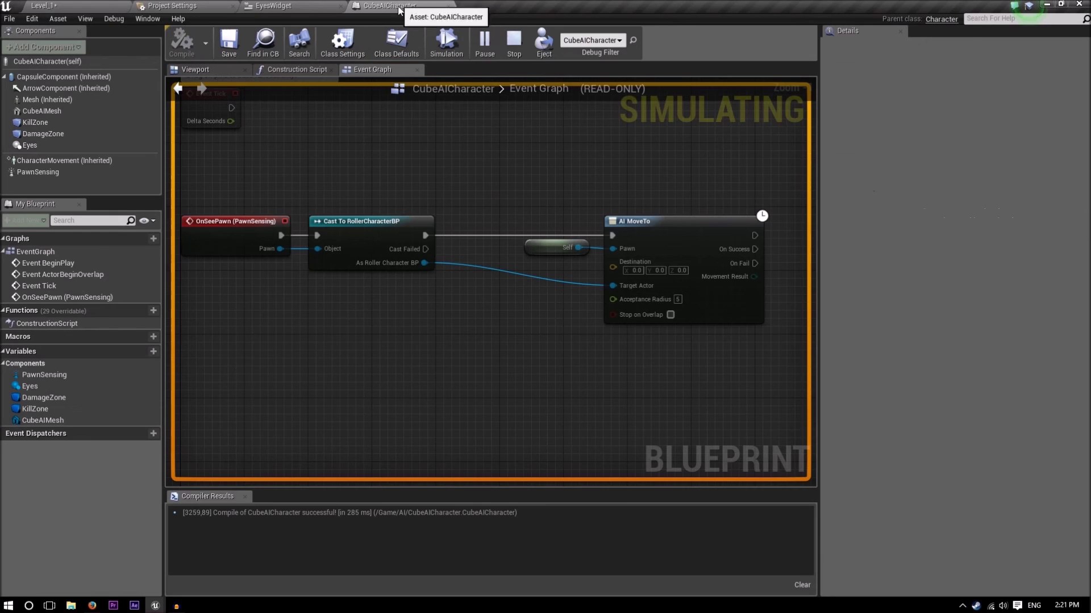
{"action": "left_click", "coordinate": [594, 41]}
{"action": "left_click", "coordinate": [587, 59]}
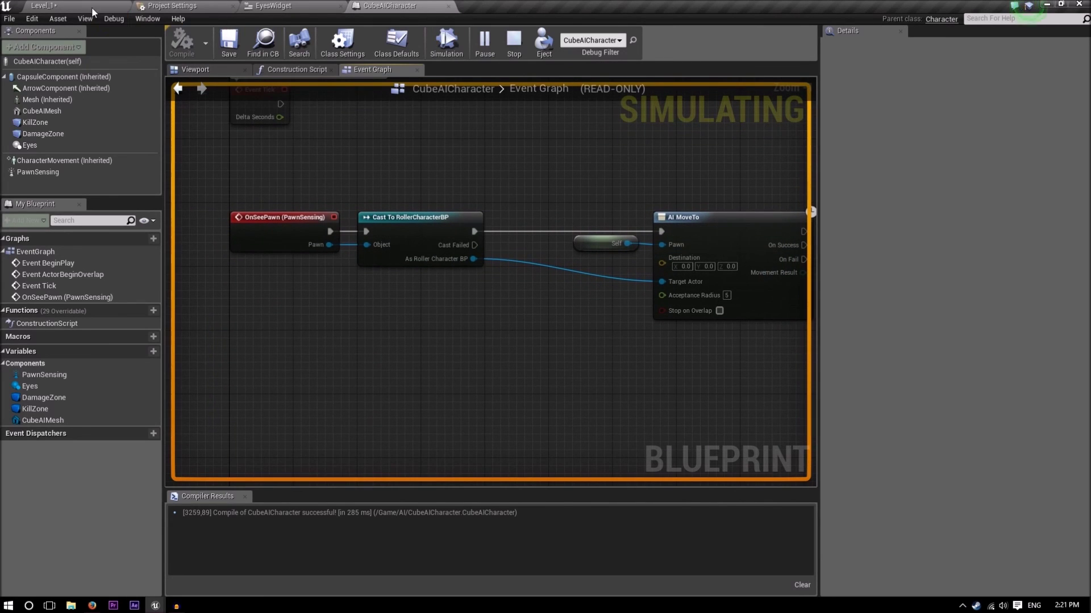
Step: Return to the running level and roll the ball around the cube to check how it chases, then stop playing
{"action": "left_click", "coordinate": [62, 5]}
{"action": "left_click", "coordinate": [406, 177]}
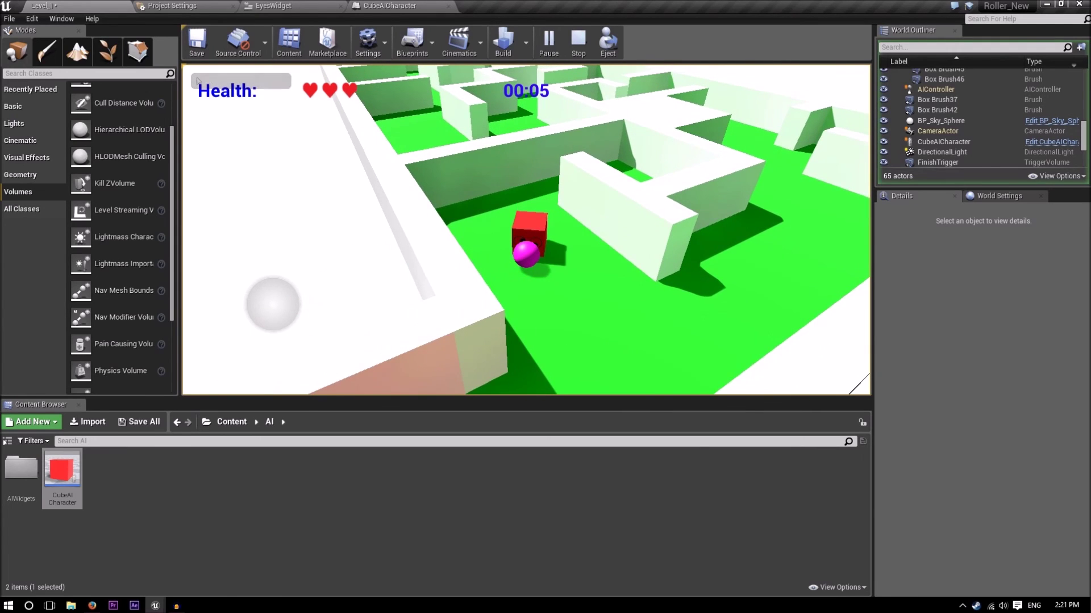
{"action": "key", "text": "s"}
{"action": "key", "text": "d"}
{"action": "key", "text": "a"}
{"action": "key", "text": "w"}
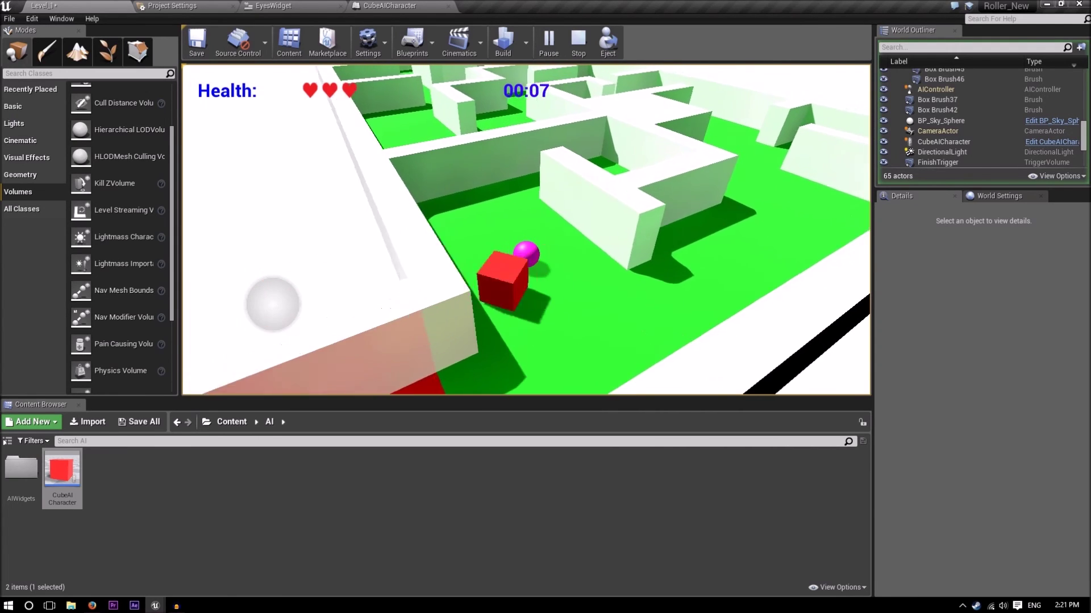
{"action": "key", "text": "s"}
{"action": "key", "text": "d"}
{"action": "key", "text": "a"}
{"action": "key", "text": "w"}
{"action": "key", "text": "d"}
{"action": "key", "text": "s"}
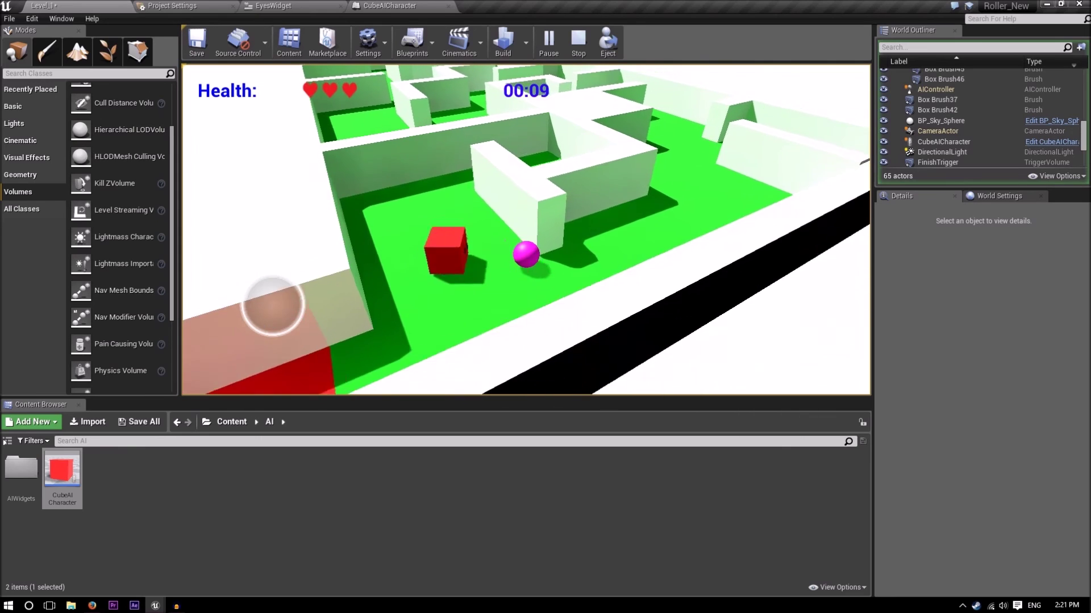
{"action": "key", "text": "Escape"}
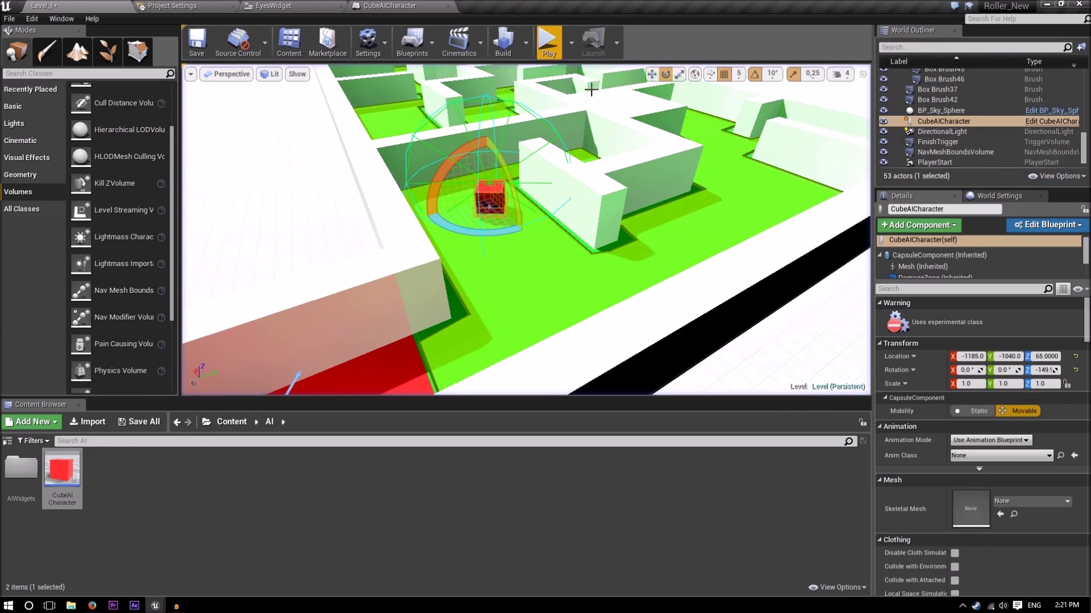
Step: Set PawnSensing's Hearing Threshold, LOSHearing Threshold and Sight Radius to 500 in CubeAICharacter, then compile and save
{"action": "left_click", "coordinate": [423, 7]}
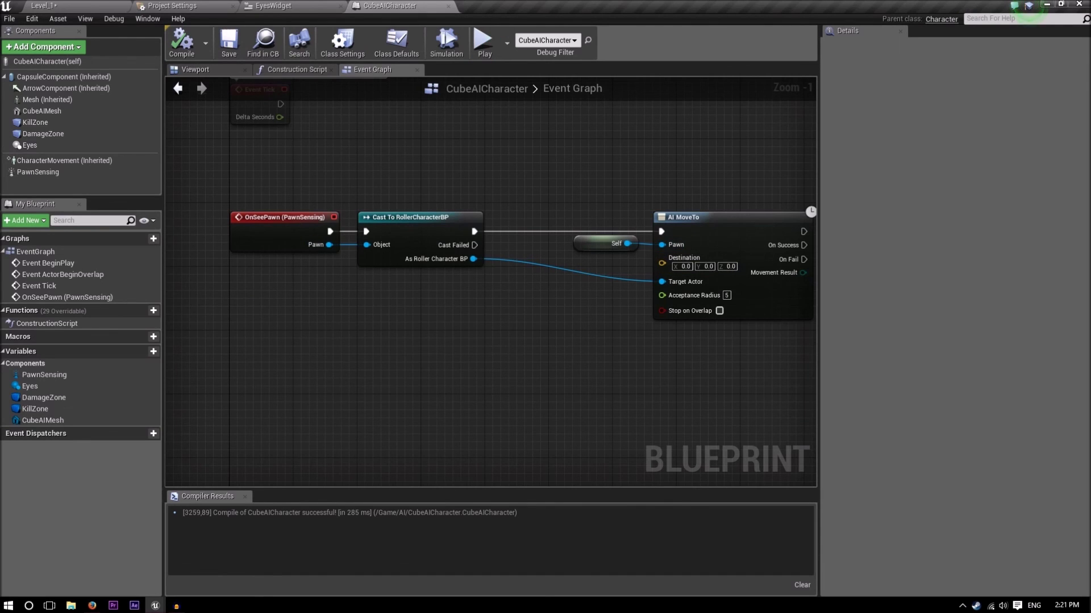
{"action": "left_click", "coordinate": [38, 171]}
{"action": "left_click", "coordinate": [934, 186]}
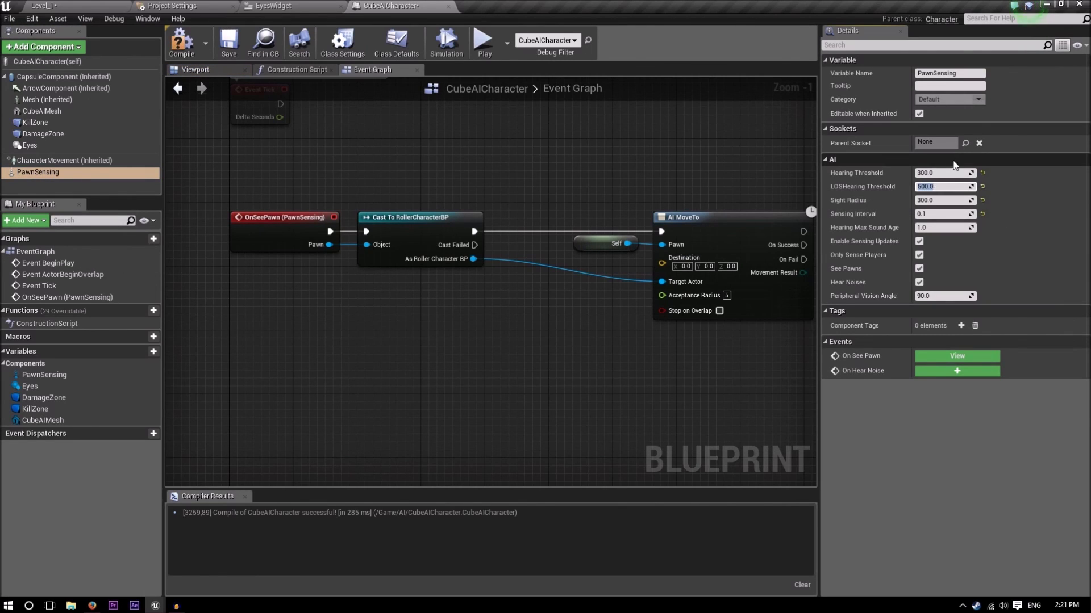
{"action": "left_click", "coordinate": [926, 174]}
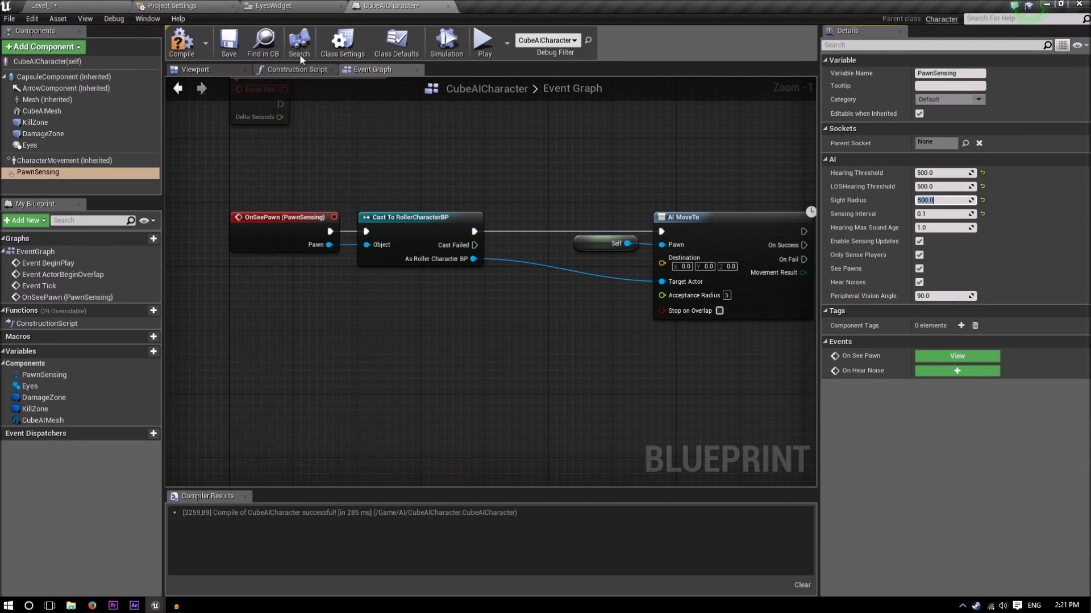
{"action": "left_click", "coordinate": [182, 42]}
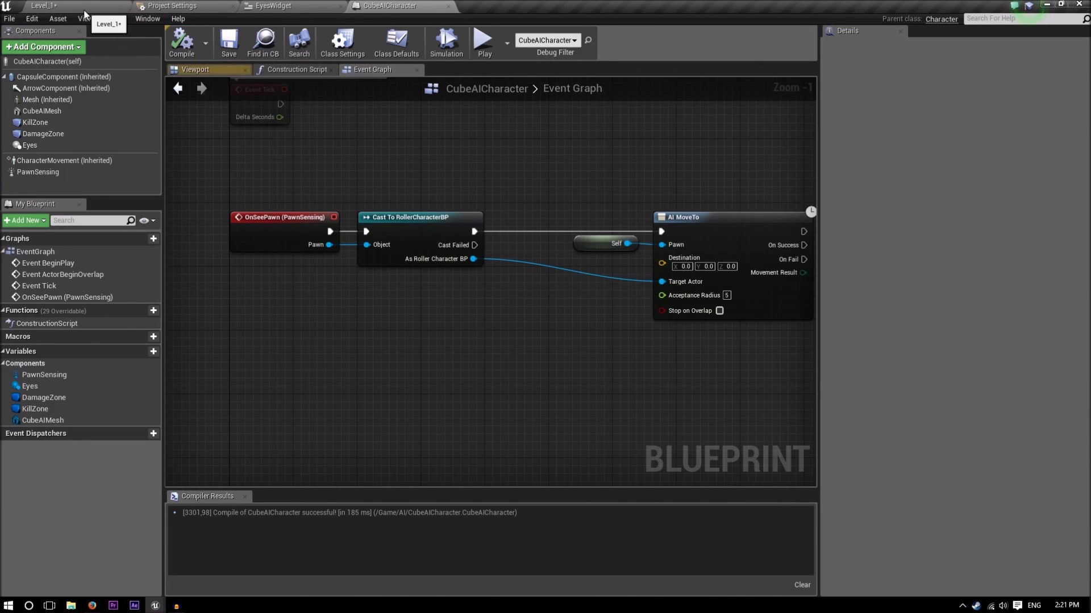
Step: Play-test Level_1 by rolling the ball past the cube and through the maze to check the chase, then stop playing
{"action": "left_click", "coordinate": [84, 8]}
{"action": "scroll", "coordinate": [580, 253], "scroll_direction": "up", "scroll_amount": 3}
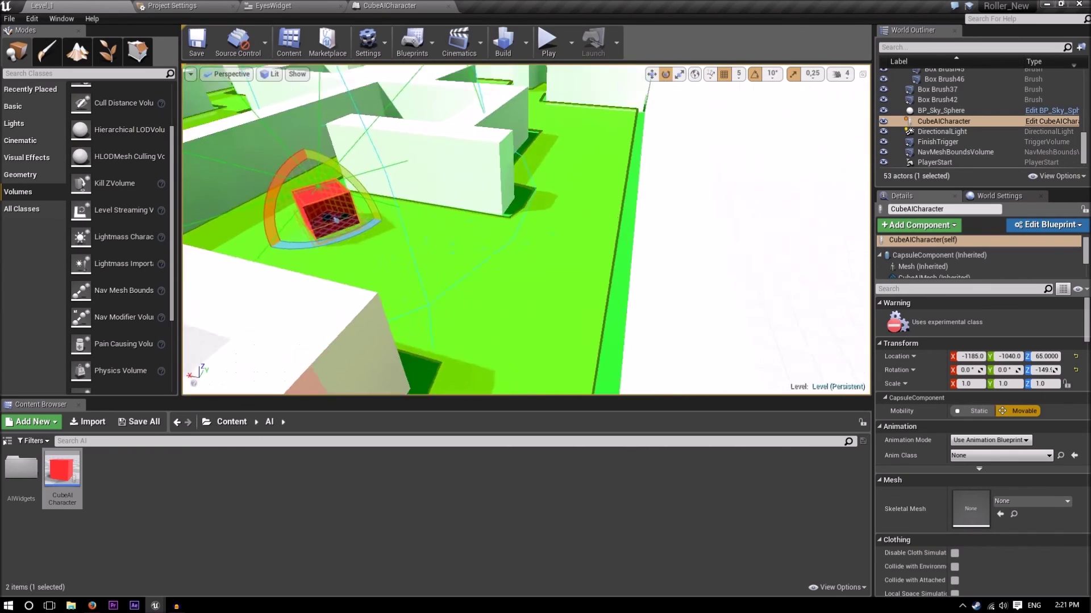
{"action": "mouse_move", "coordinate": [526, 229]}
{"action": "right_mouse_down"}
{"action": "mouse_move", "coordinate": [571, 219]}
{"action": "mouse_move", "coordinate": [619, 256]}
{"action": "mouse_move", "coordinate": [525, 230]}
{"action": "mouse_move", "coordinate": [471, 250]}
{"action": "right_mouse_up"}
{"action": "left_click", "coordinate": [547, 40]}
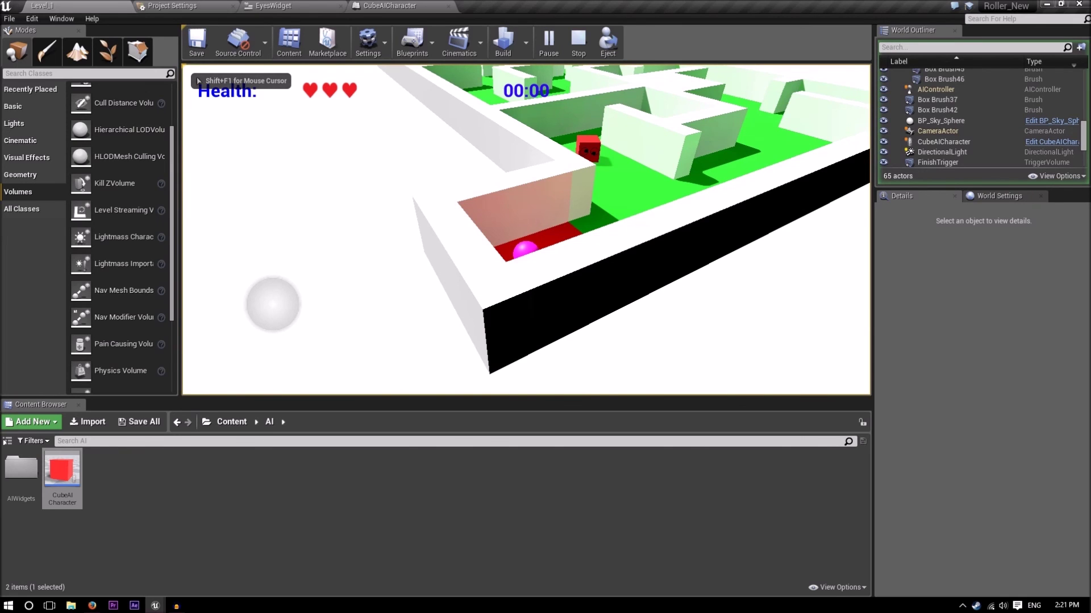
{"action": "key", "text": "w"}
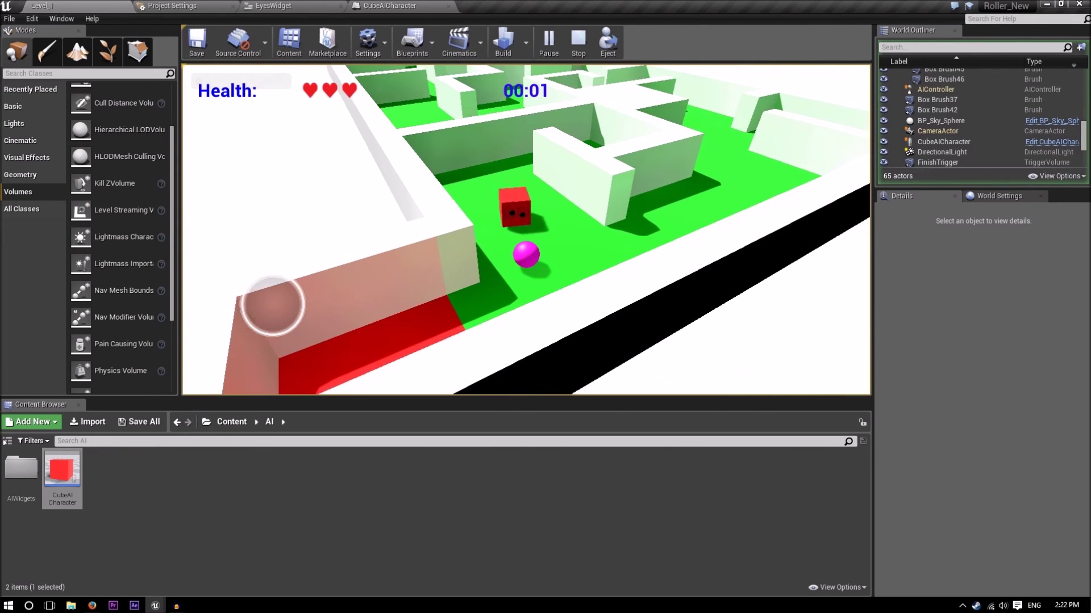
{"action": "key", "text": "w"}
{"action": "key", "text": "s"}
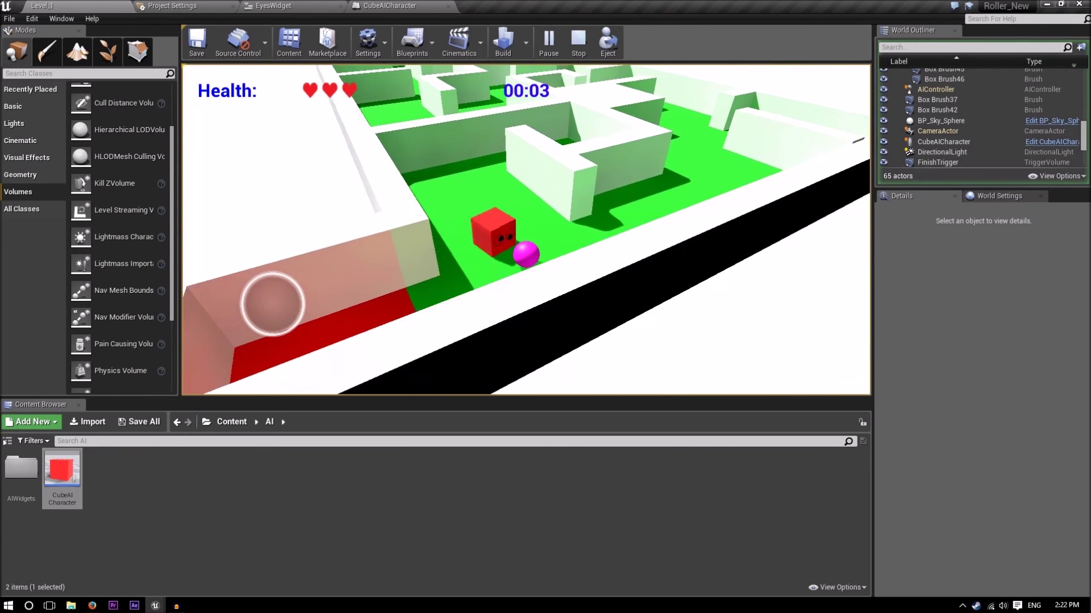
{"action": "key", "text": "d"}
{"action": "key", "text": "w"}
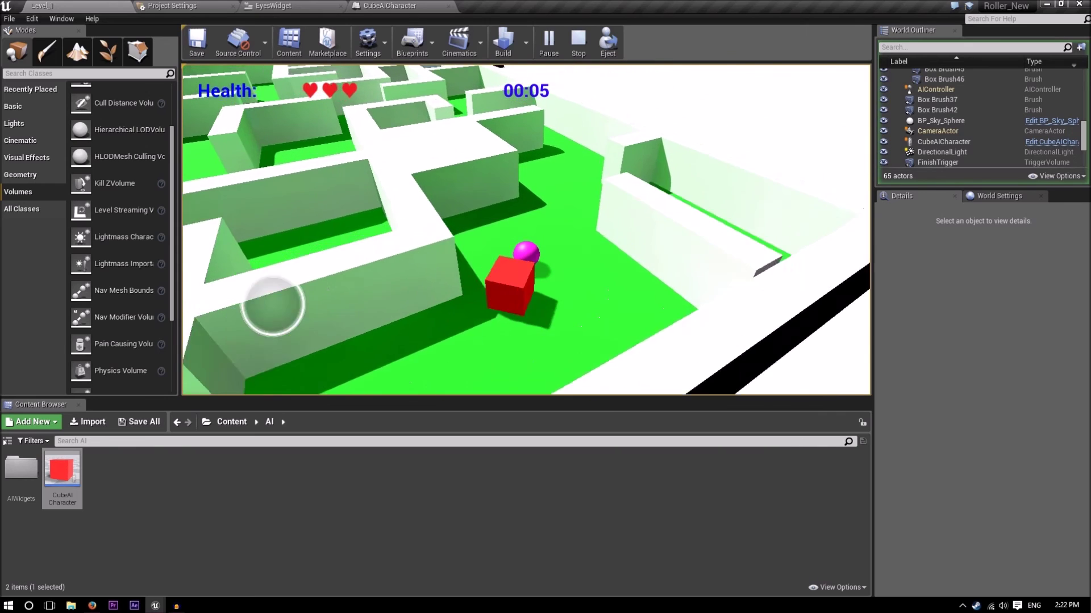
{"action": "key", "text": "w"}
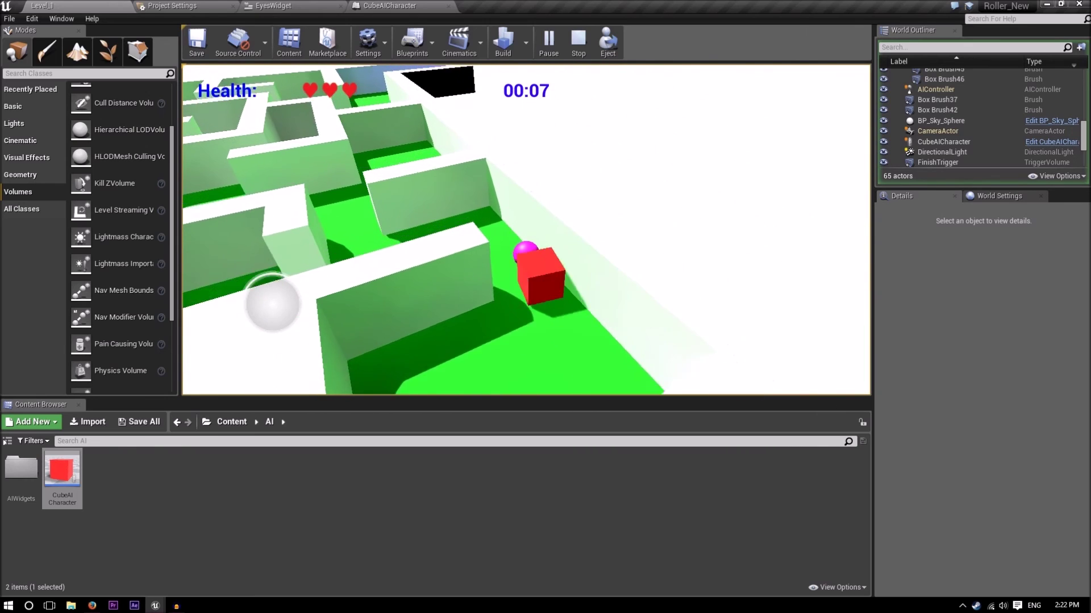
{"action": "key", "text": "a"}
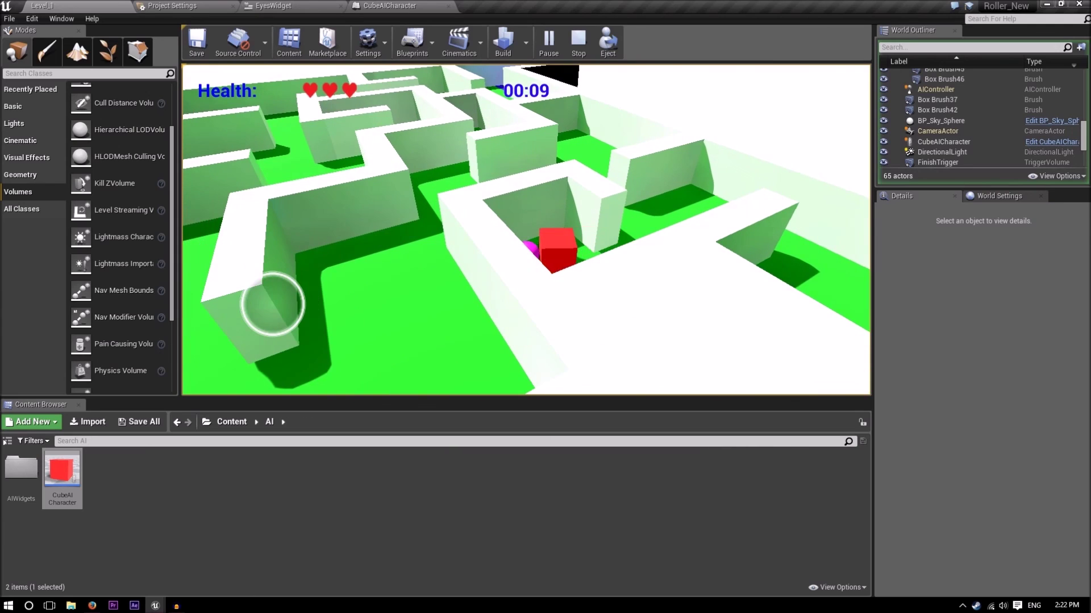
{"action": "key", "text": "Escape"}
{"action": "right_click_drag", "start_coordinate": [496, 189], "coordinate": [497, 295]}
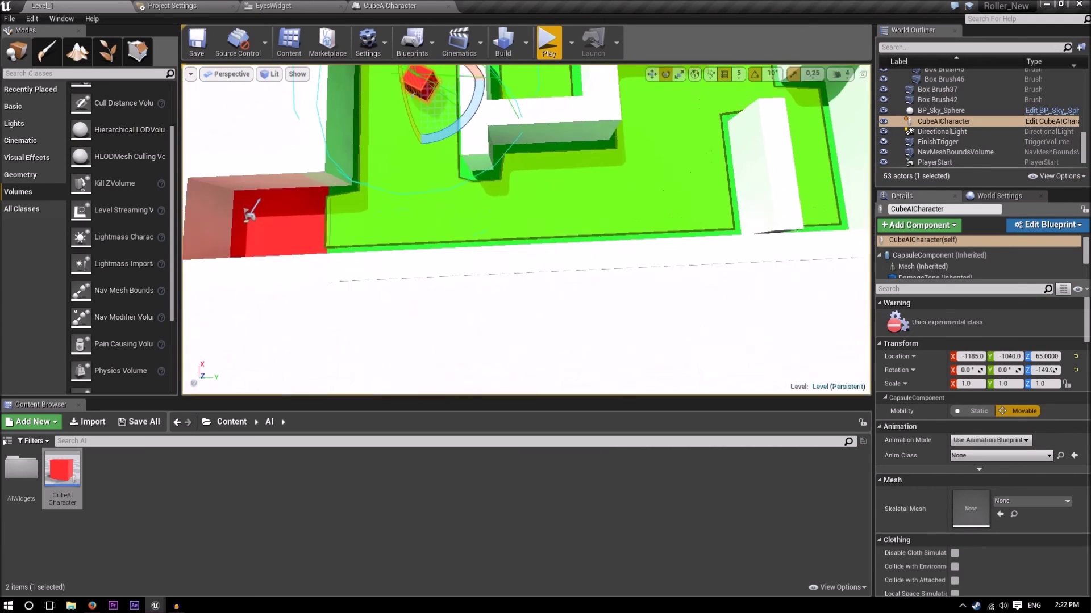
{"action": "key", "text": "f"}
{"action": "left_click", "coordinate": [175, 492]}
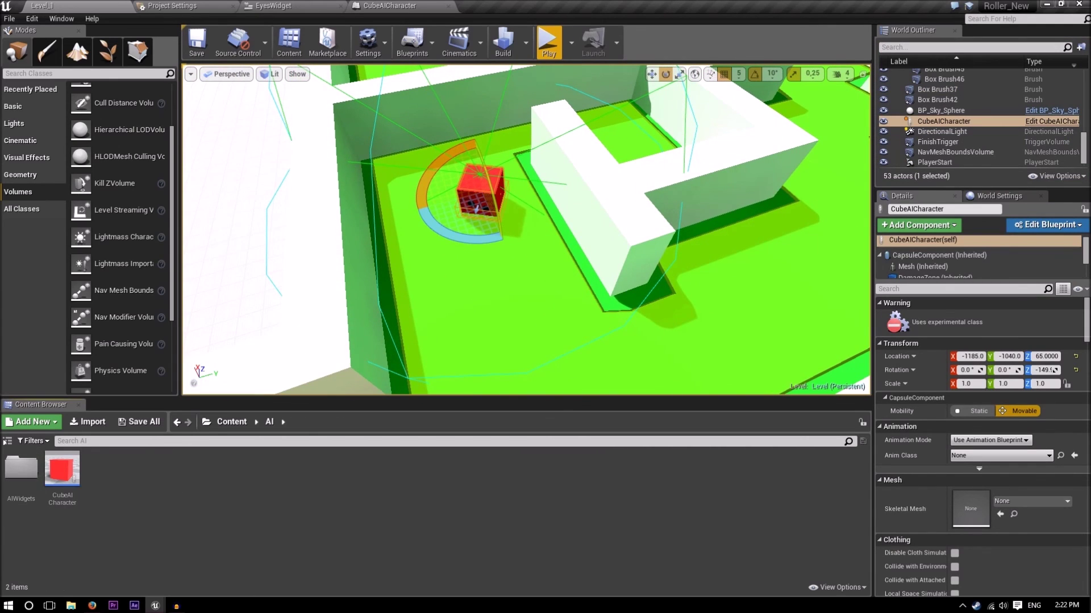